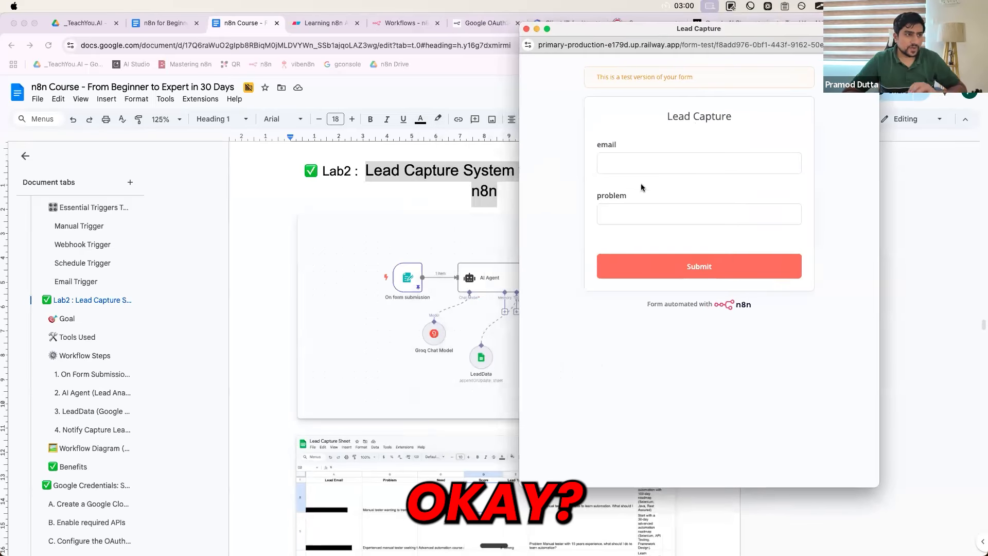
Submit a Lead Capture test entry with a saved email address and a pasted career problem
click(638, 169)
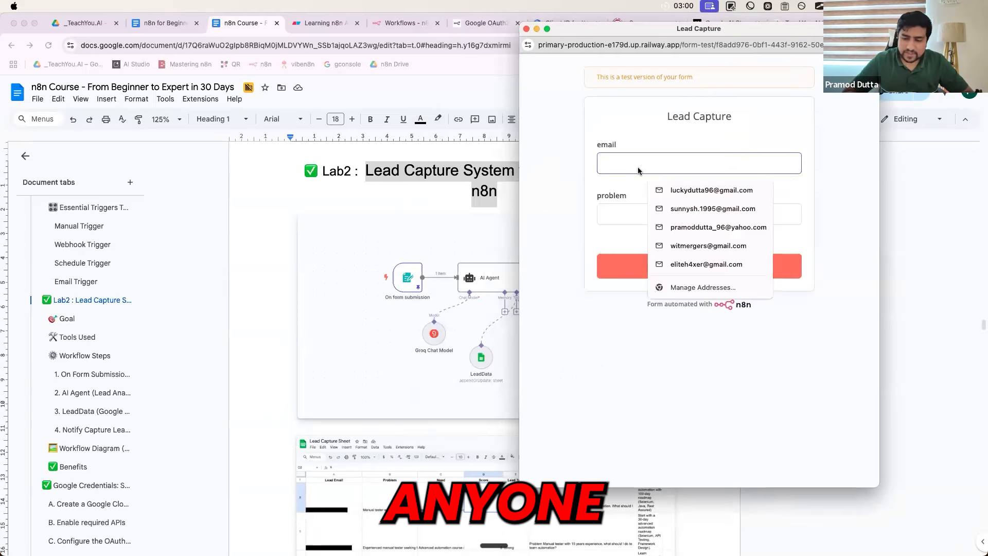
click(672, 196)
click(634, 216)
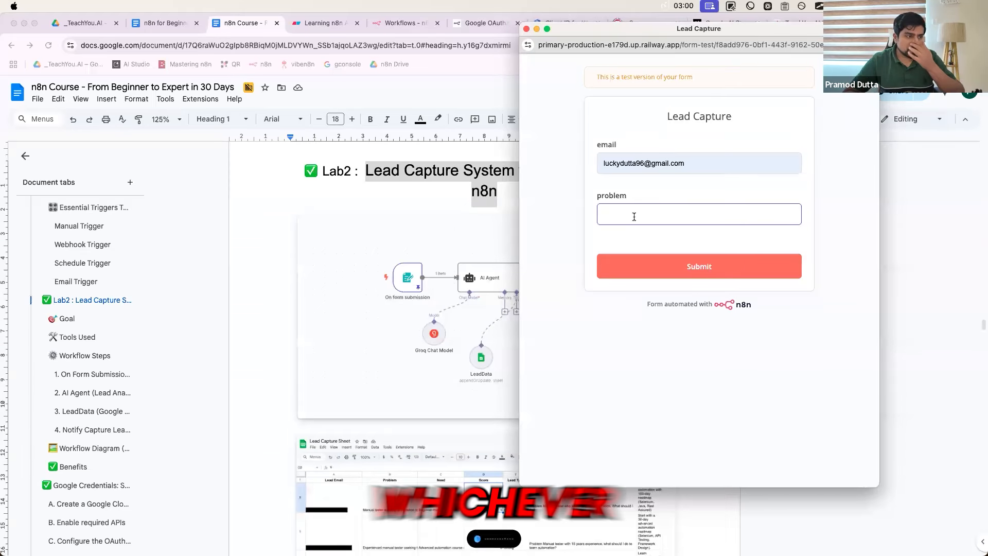
key(super+v)
key(super+a)
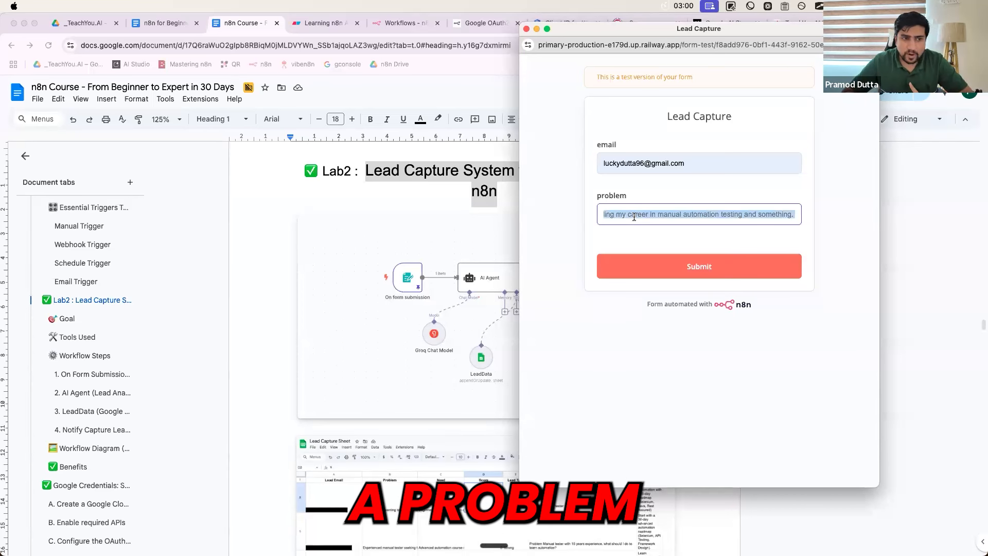
click(654, 276)
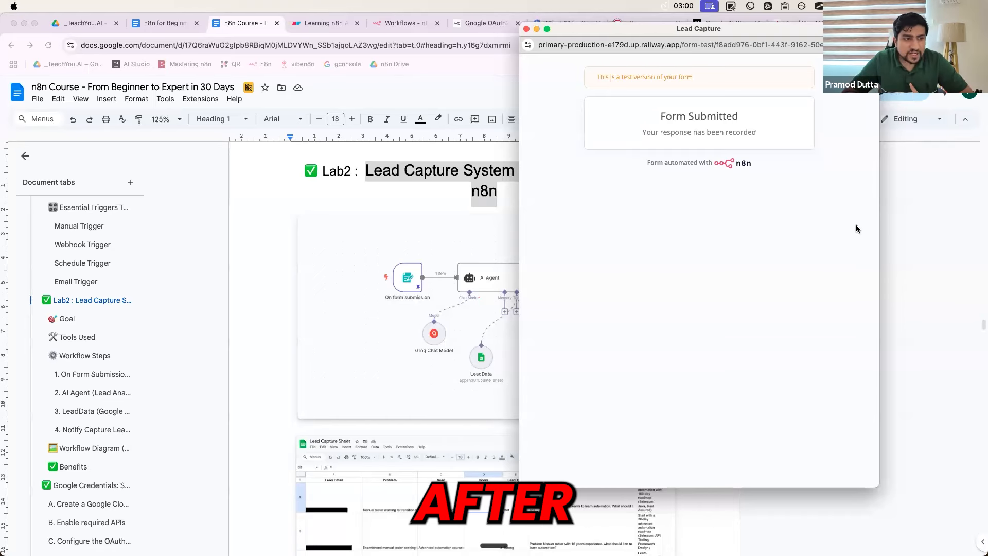
click(908, 203)
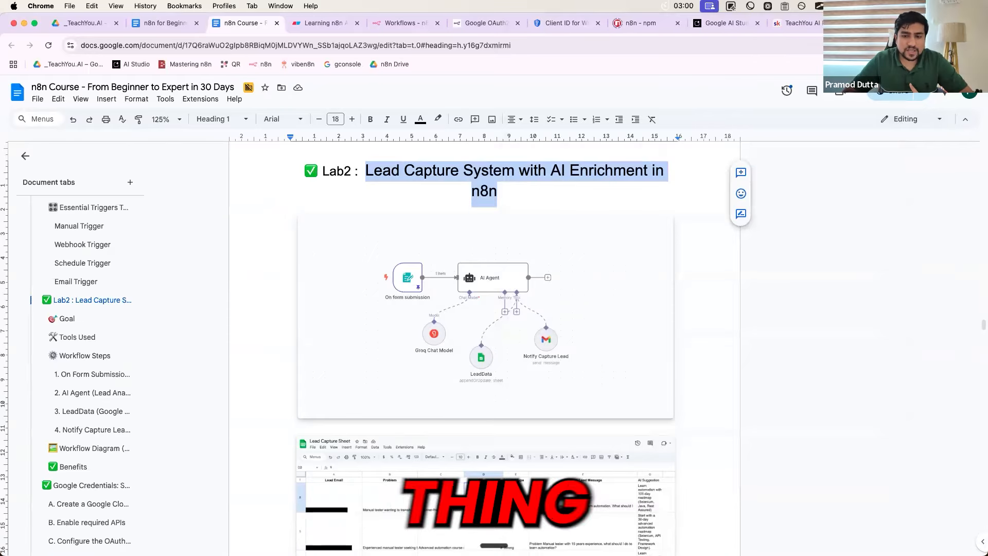
Inspect the latest lead's email in the Lead Capture Sheet and the row 4 email, problem and Need text
click(893, 23)
scroll(353, 335, down, 5)
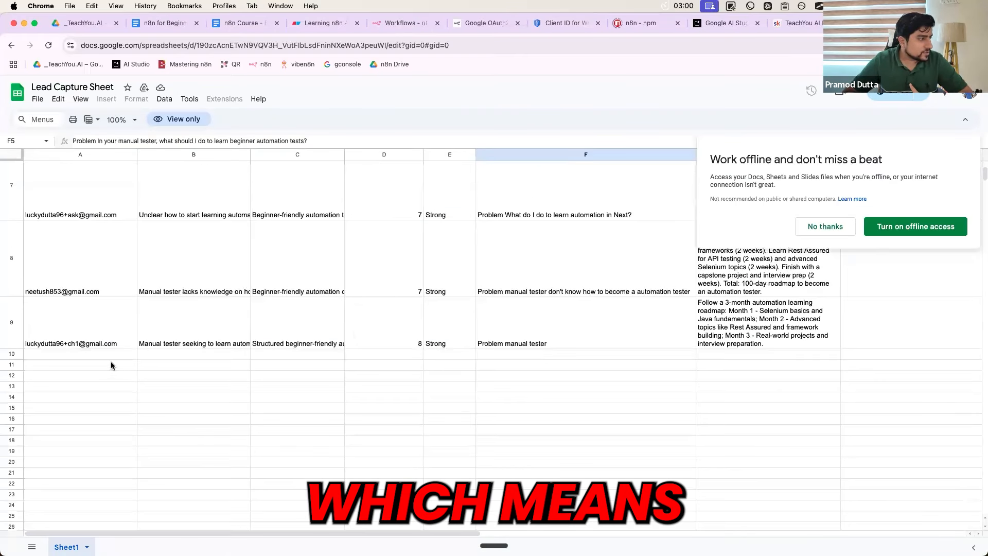
click(111, 344)
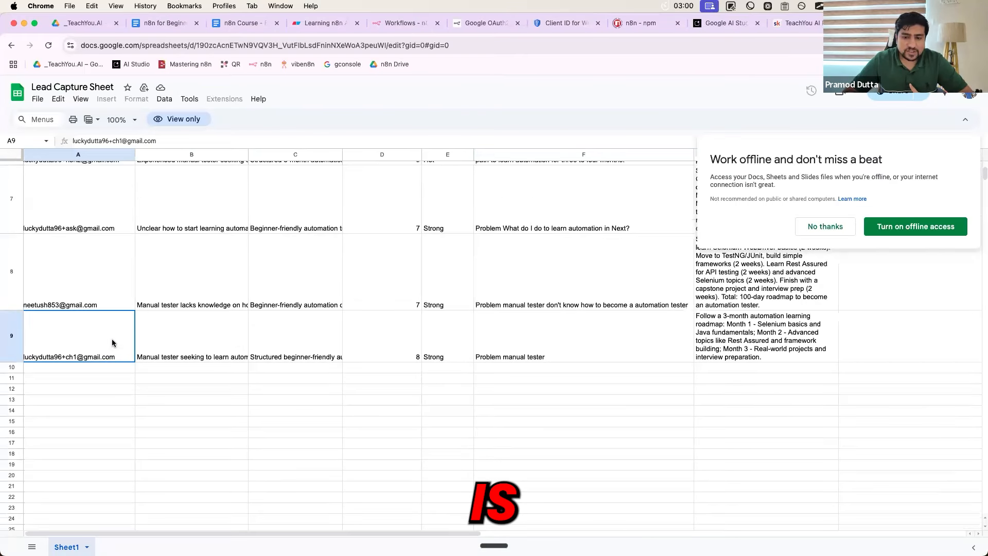
scroll(112, 343, up, 5)
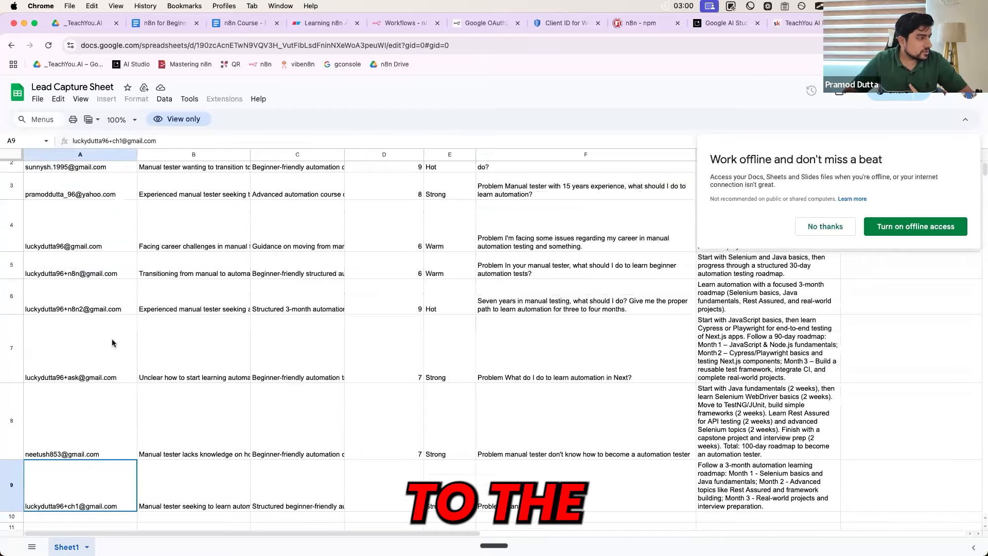
scroll(103, 273, up, 1)
drag(96, 264, 199, 264)
click(199, 264)
drag(94, 261, 332, 252)
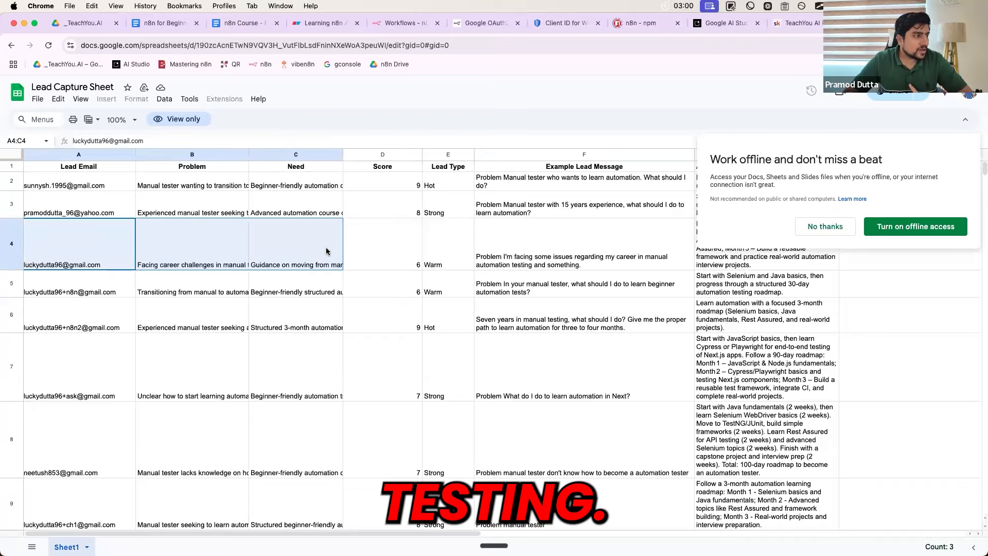
click(299, 251)
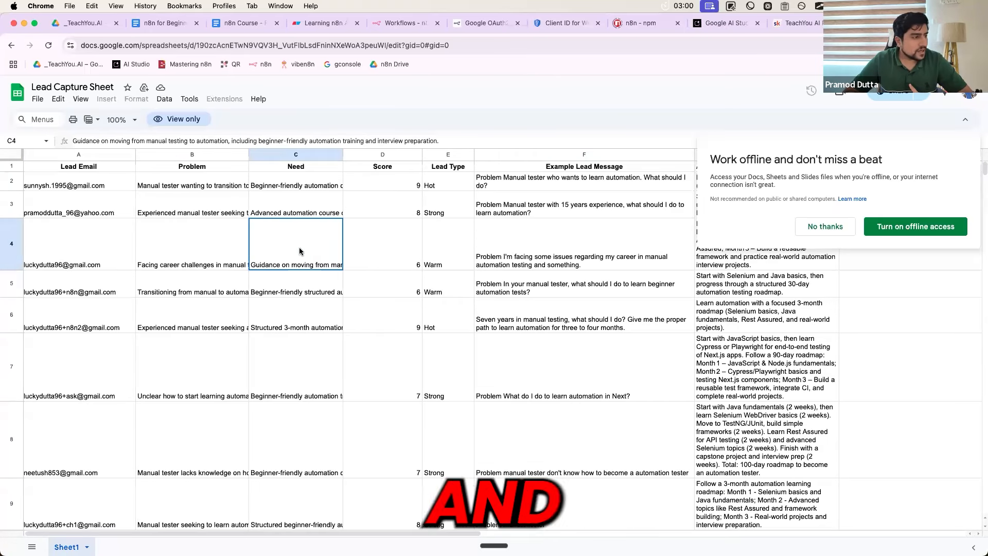
Dismiss the offline-access prompt and review row 4's AI Suggestion and example lead message
click(824, 227)
click(718, 238)
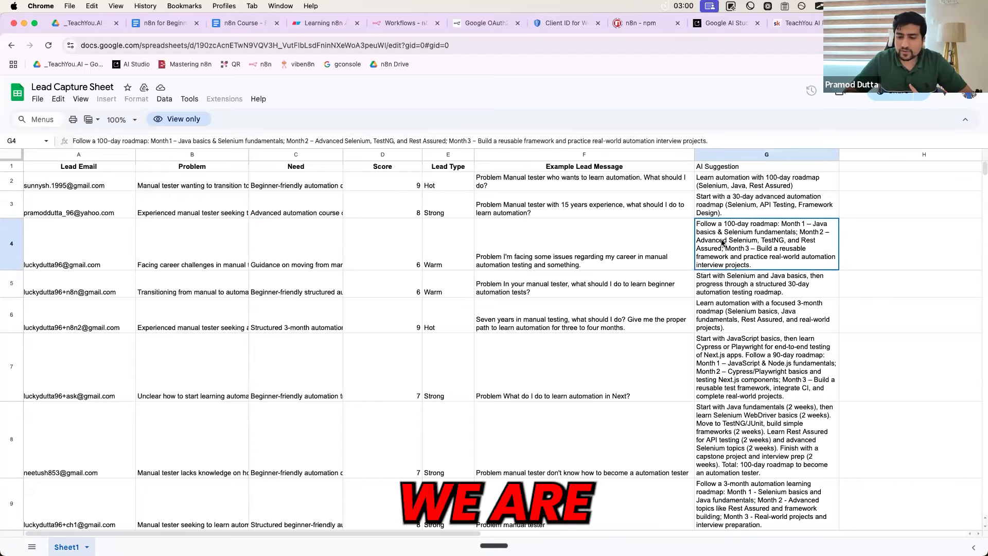
click(659, 247)
click(717, 243)
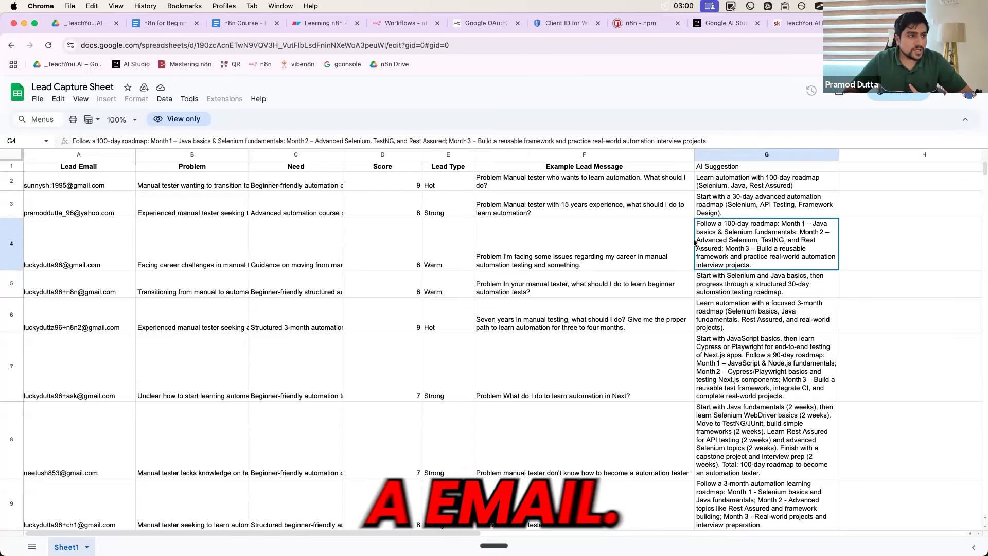
click(647, 243)
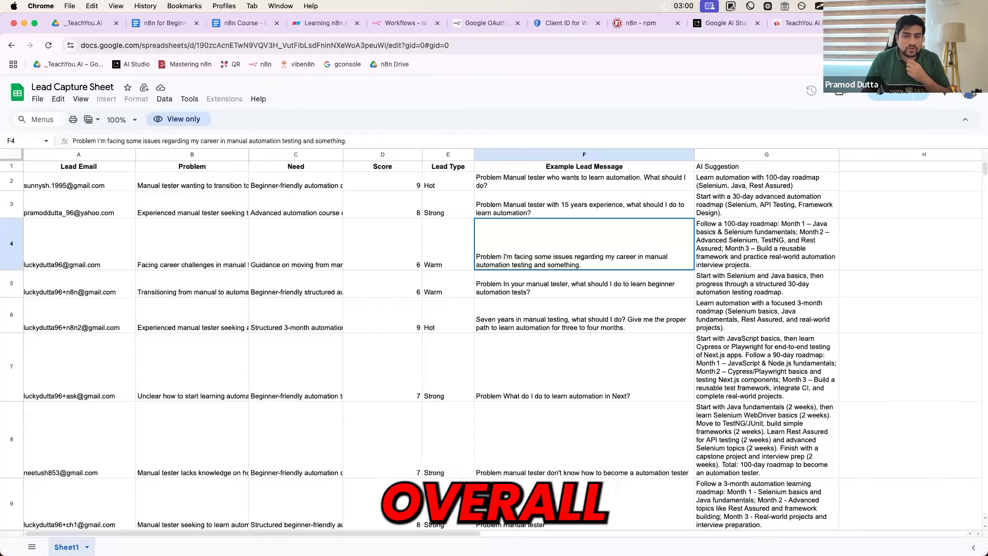
click(406, 23)
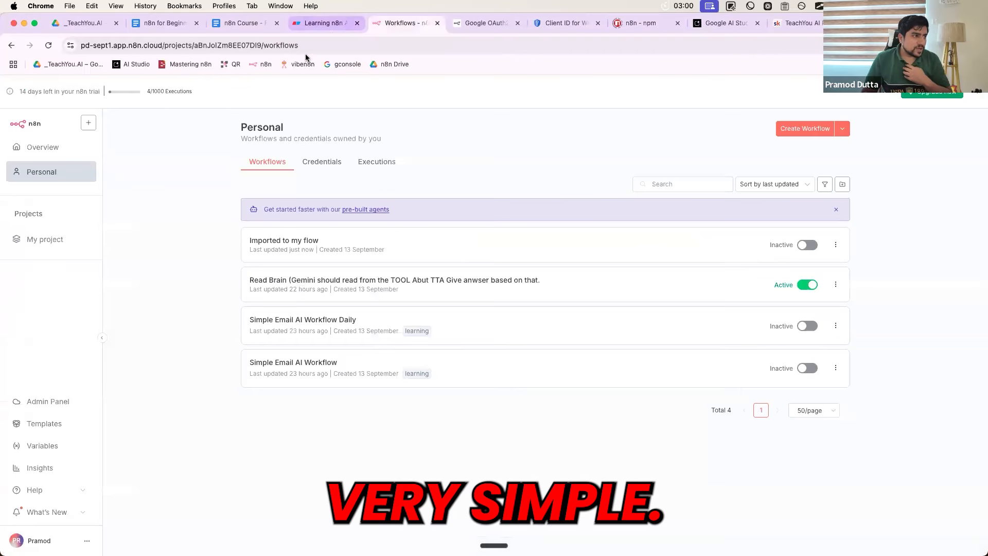
Circle the On form submission trigger, AI Agent and Groq Chat Model nodes on the Lab2 diagram
click(323, 22)
click(252, 24)
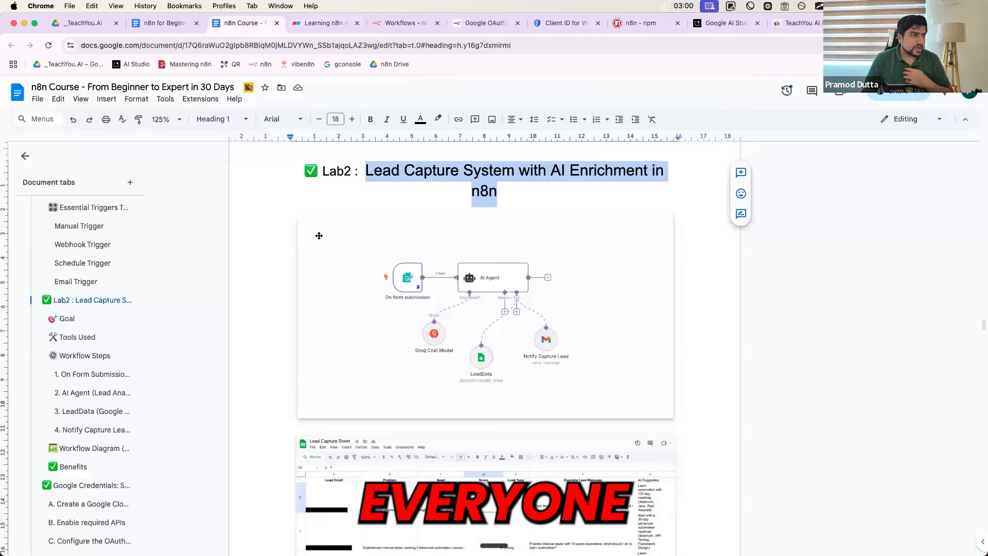
scroll(319, 235, up, 5)
scroll(319, 236, right, 3)
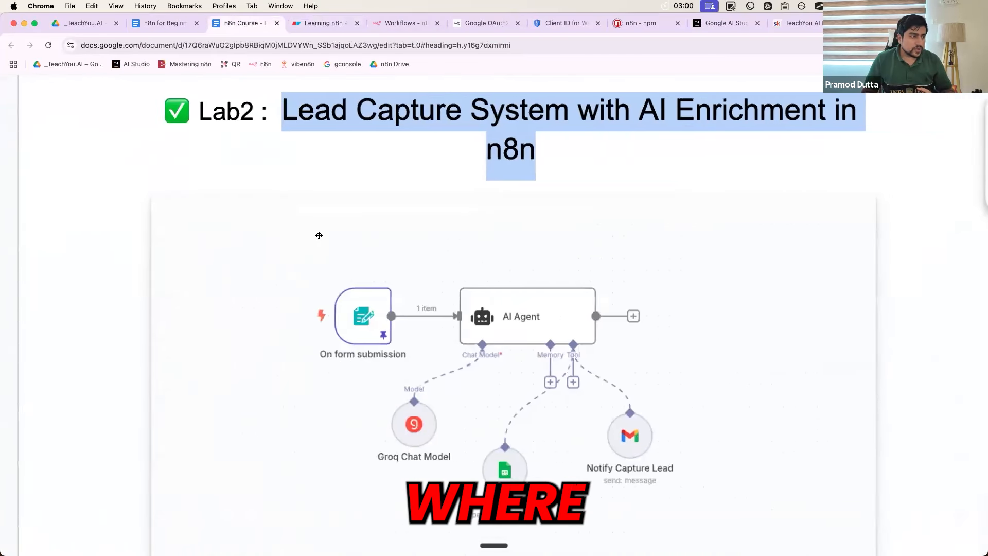
scroll(319, 235, down, 2)
key(ctrl+a)
mouse_move(313, 169)
mouse_down()
mouse_move(283, 178)
mouse_move(367, 164)
mouse_move(331, 153)
mouse_up()
mouse_move(514, 161)
mouse_down()
mouse_move(401, 197)
mouse_move(571, 170)
mouse_move(483, 159)
mouse_up()
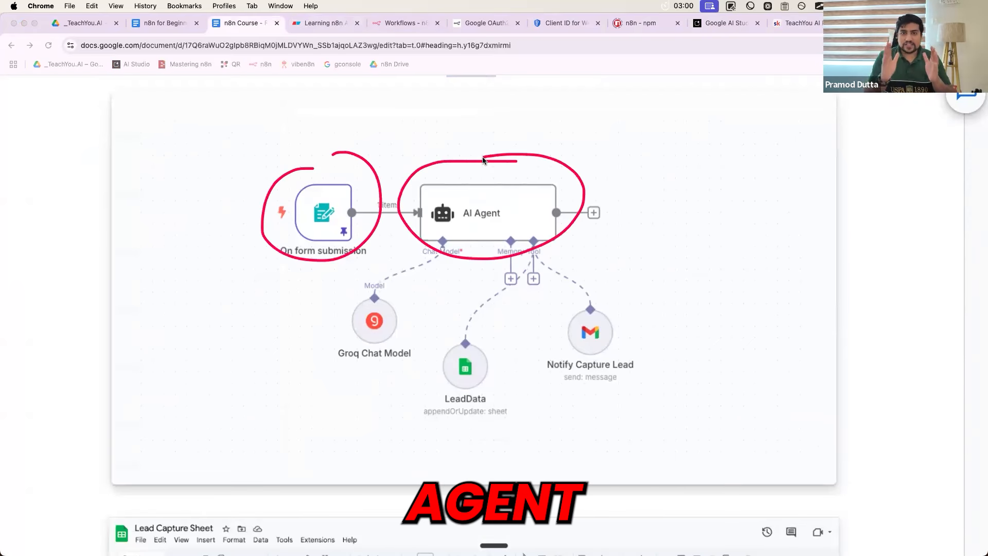
mouse_move(374, 289)
mouse_down()
mouse_move(334, 340)
mouse_move(394, 337)
mouse_move(350, 283)
mouse_up()
Underline the Groq Chat Model node and add a boxed handwritten note beneath it
drag(323, 379, 398, 380)
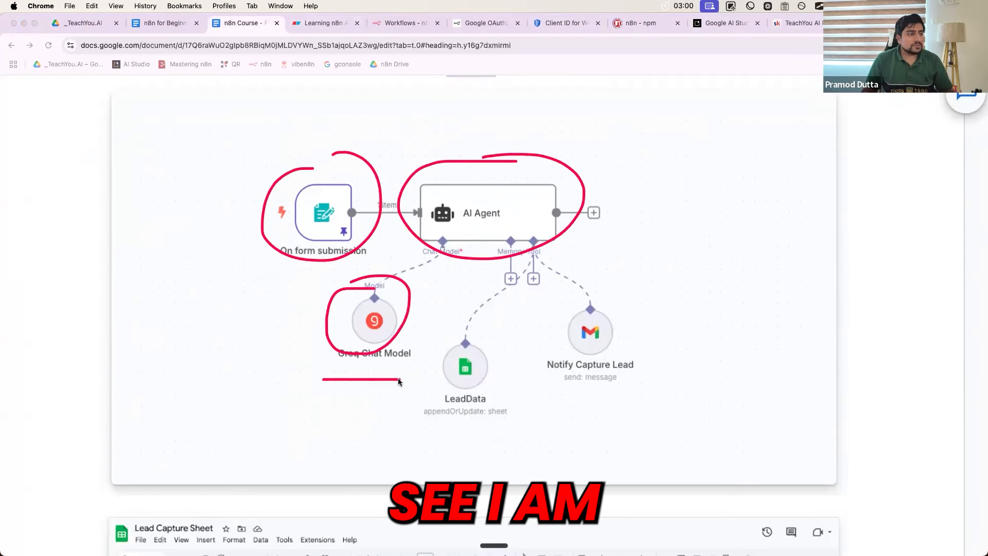
drag(366, 327, 286, 387)
click(237, 382)
mouse_move(256, 427)
mouse_down()
mouse_move(258, 447)
mouse_move(297, 442)
mouse_move(331, 467)
mouse_move(359, 446)
mouse_up()
mouse_move(297, 406)
mouse_down()
mouse_move(251, 453)
mouse_move(275, 420)
mouse_up()
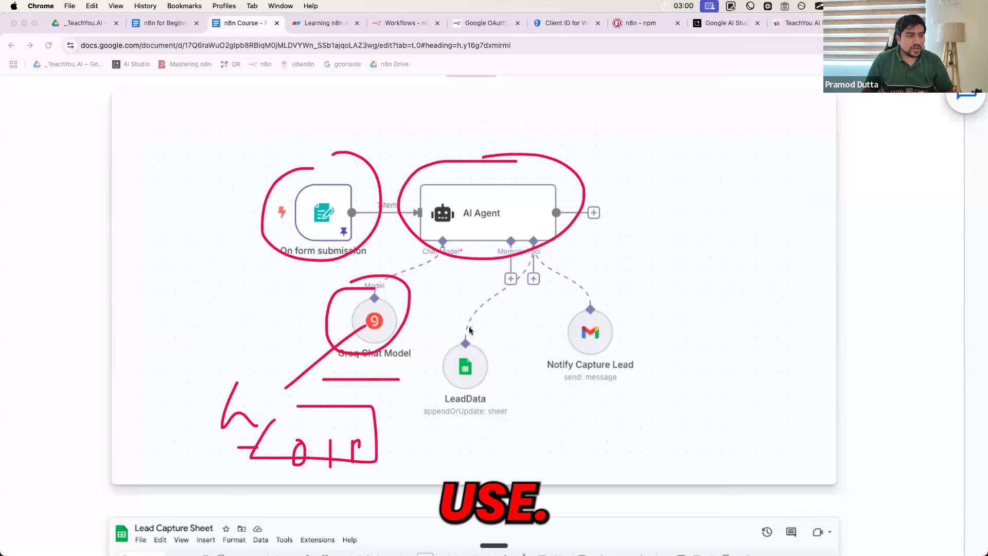
Draw arrows from AI Agent to LeadData and the Gmail node, then clear all annotations
mouse_move(513, 210)
mouse_down()
mouse_move(481, 322)
mouse_move(426, 378)
mouse_move(467, 340)
mouse_up()
mouse_move(516, 218)
mouse_down()
mouse_move(559, 252)
mouse_move(573, 309)
mouse_move(676, 265)
mouse_up()
click(607, 273)
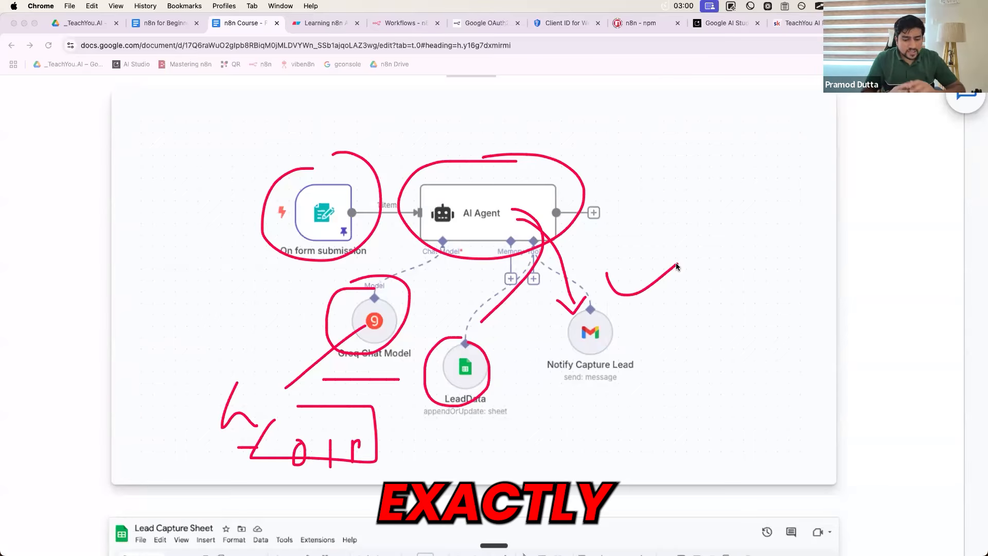
key(Escape)
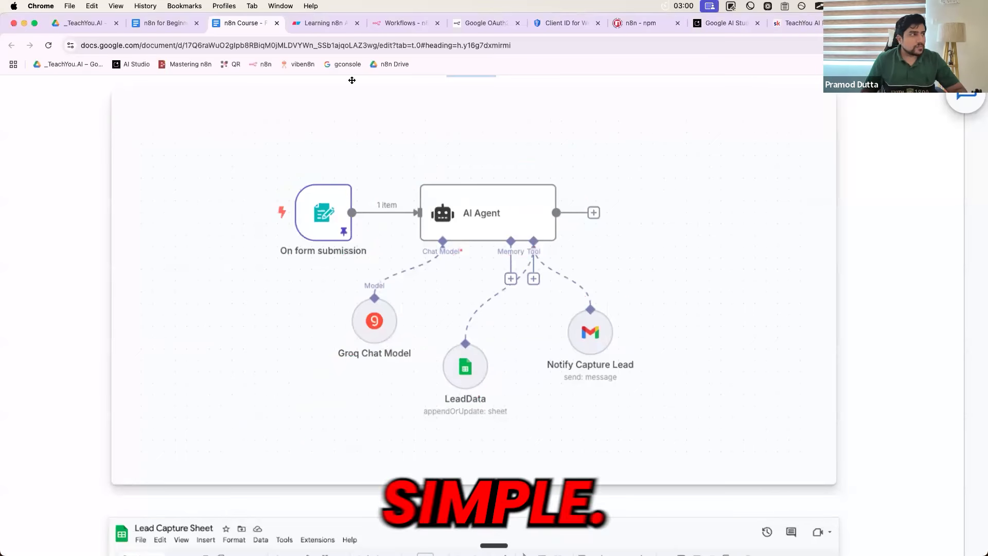
click(314, 24)
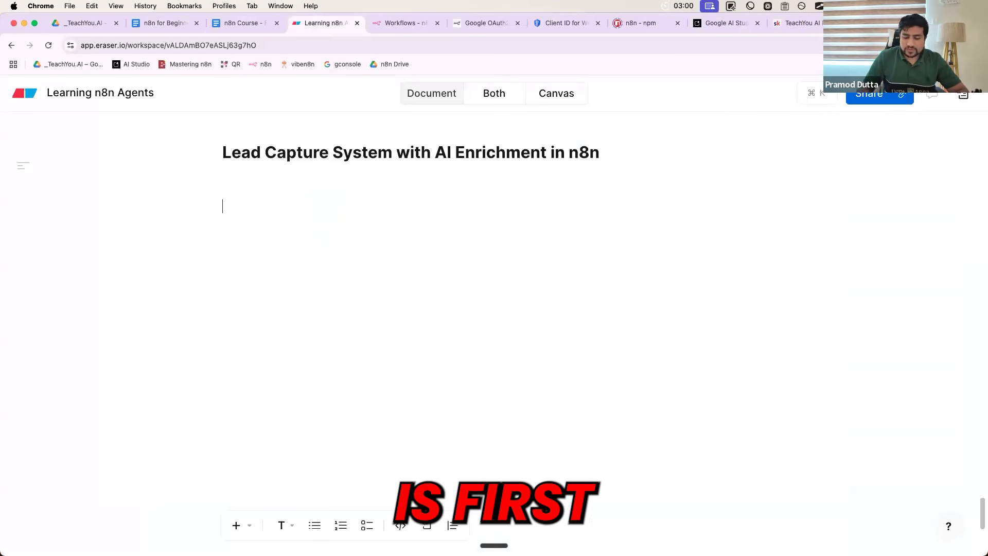
Write step 1: 'First we will capture the user email and problem. - Form Submission Trigger.'
text(First we will capture th)
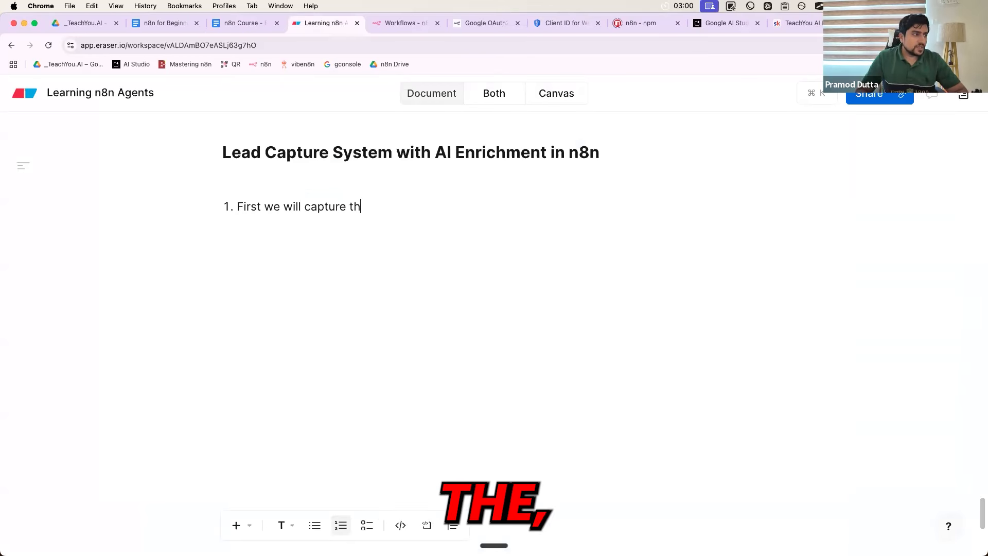
text(e user email and pro)
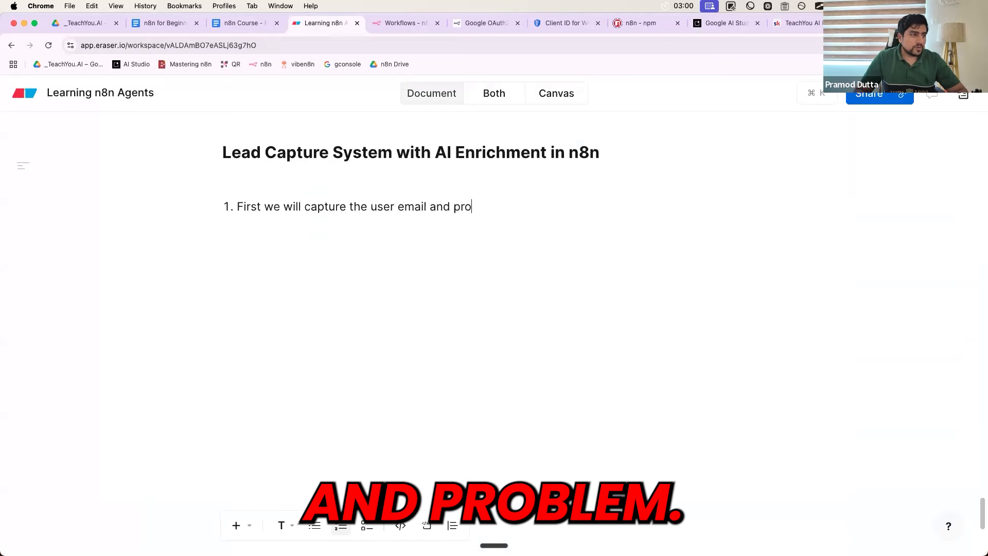
text(blem.)
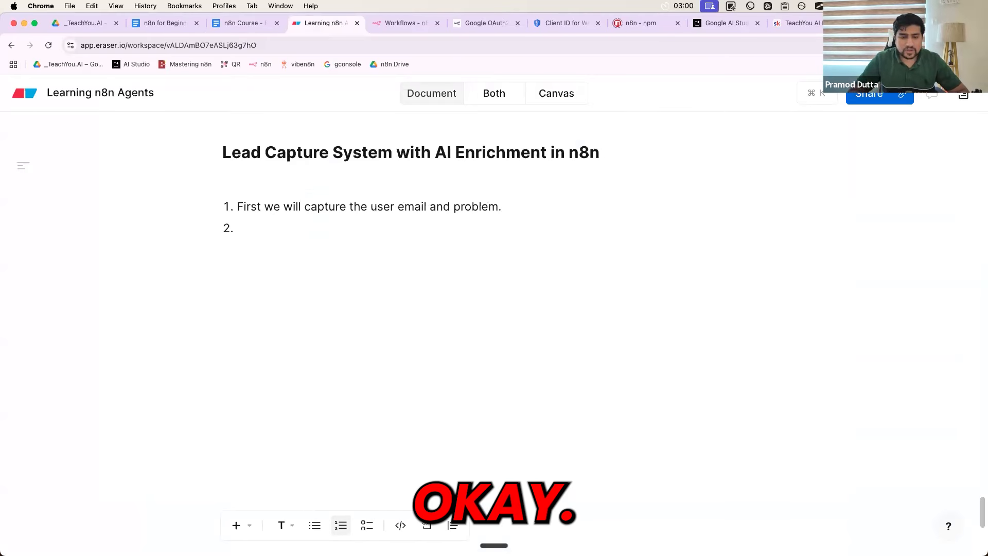
click(529, 209)
text(-)
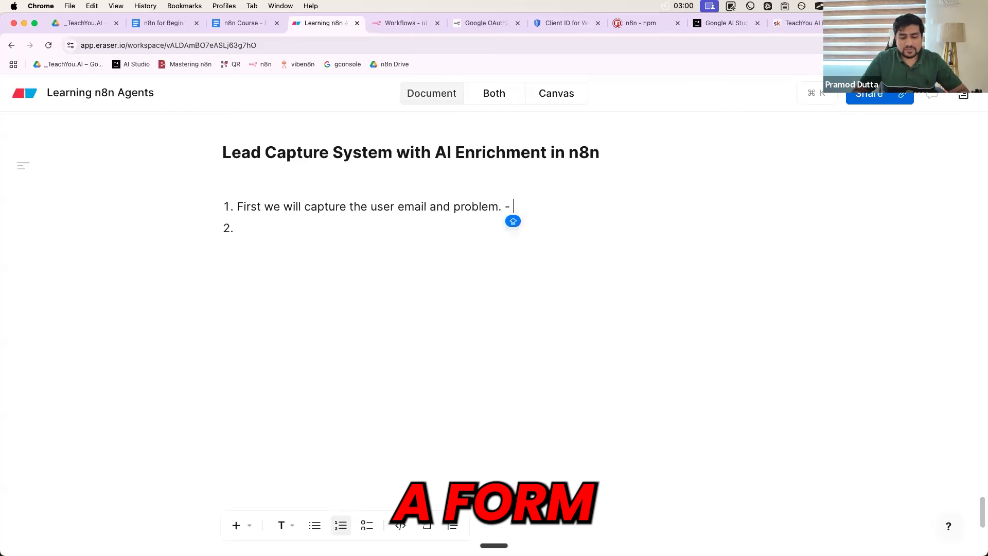
text( Form Submission Trigge)
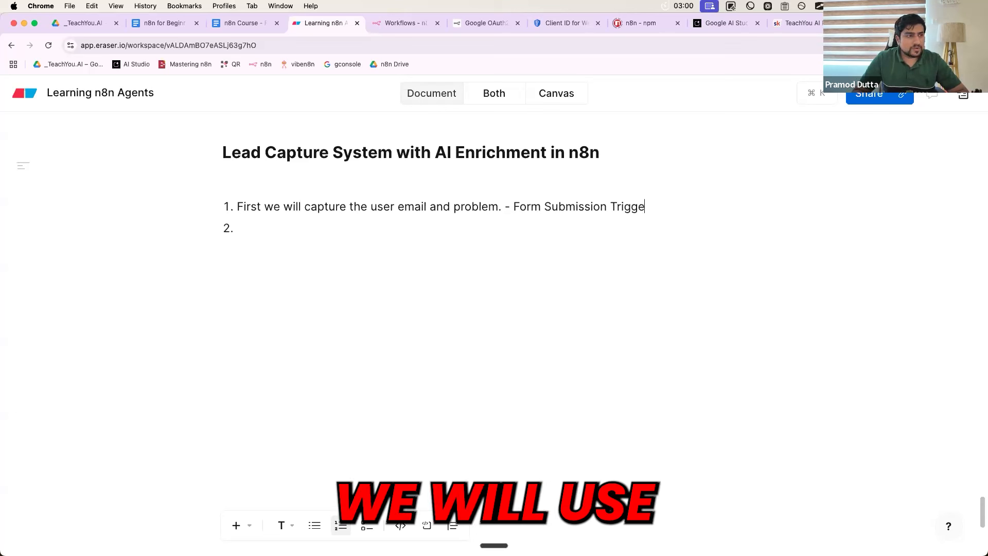
text(r.)
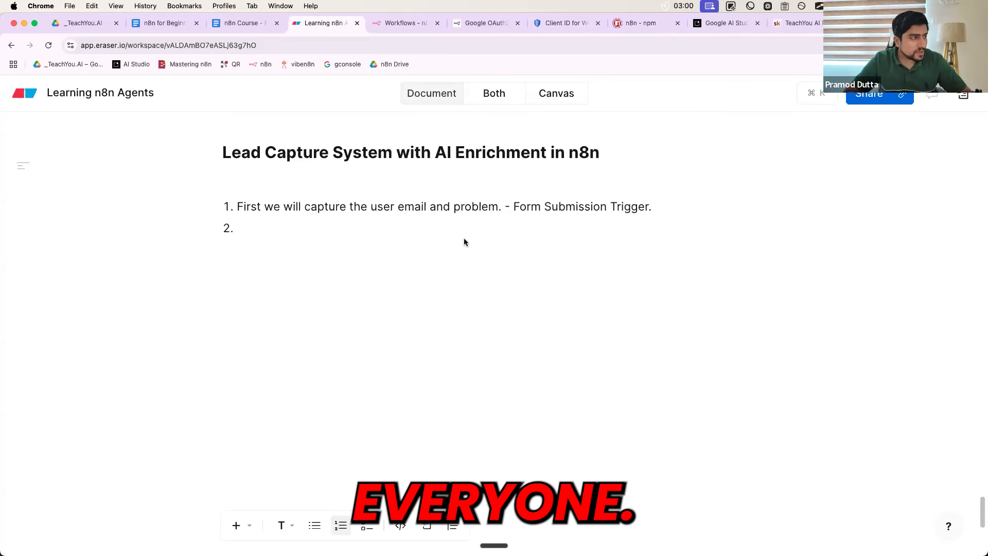
Write step 2: 'Email, Problem -> Capture.'
click(306, 223)
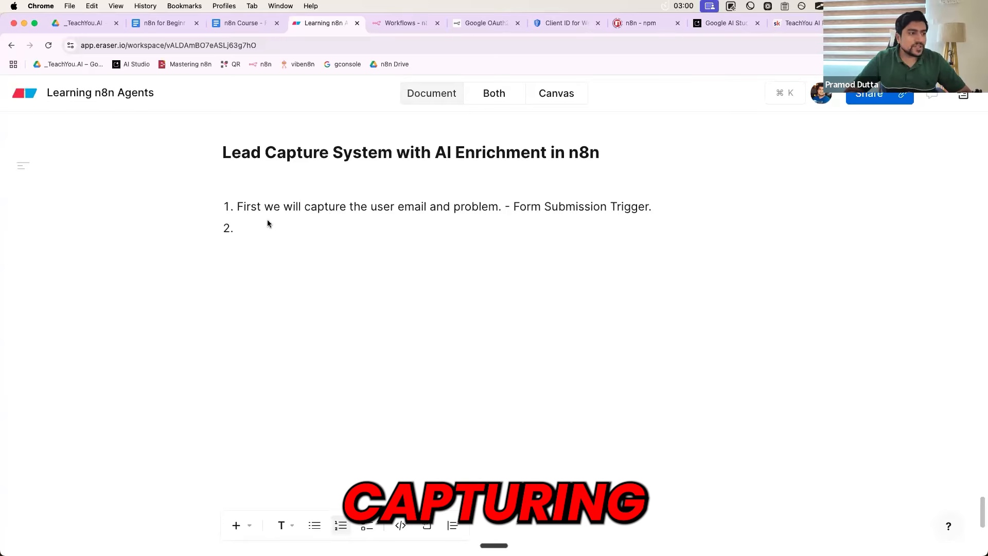
text(Em)
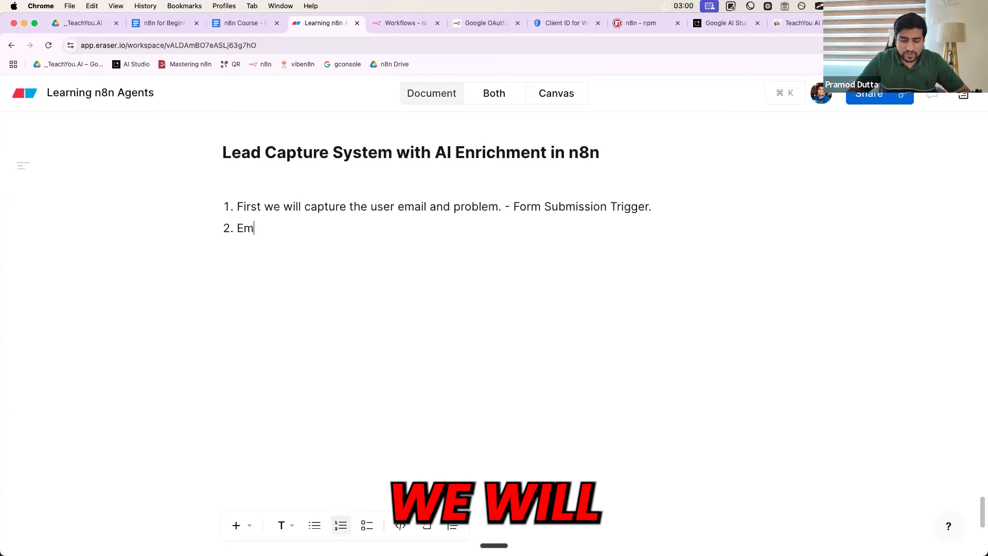
text(ail, Problem -> Ca)
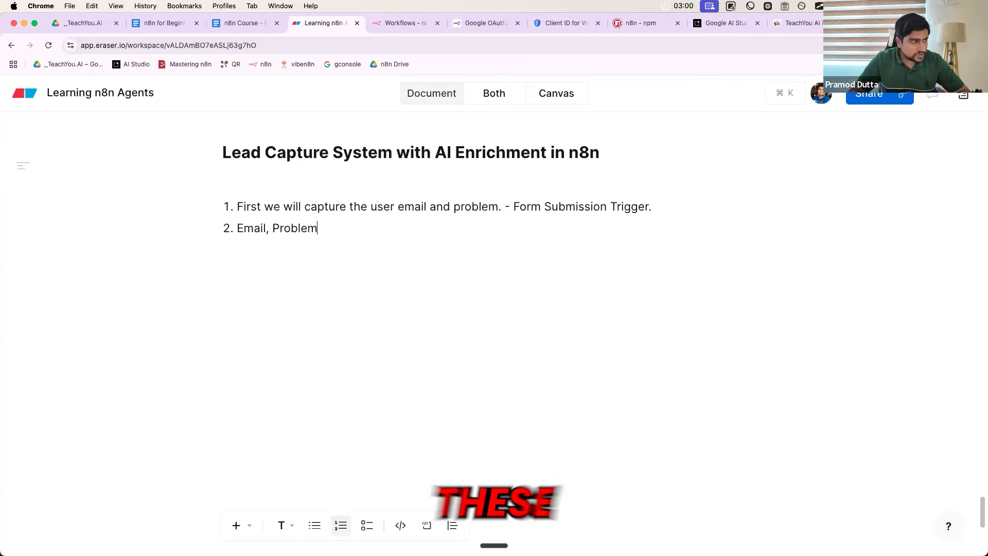
text(pture.)
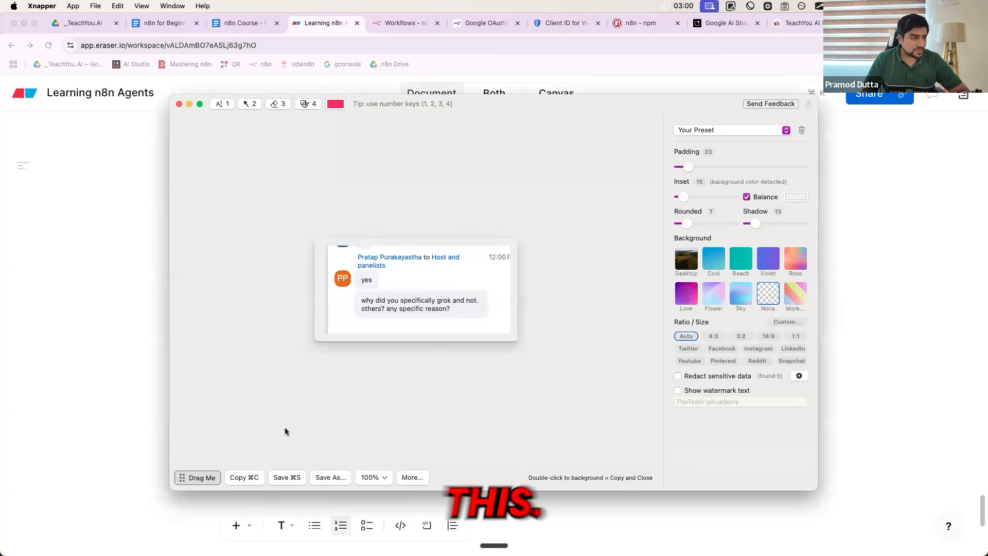
click(240, 477)
Paste the chat screenshot, delete it and the stray backslash, and start list item 3
key(Return)
key(super+v)
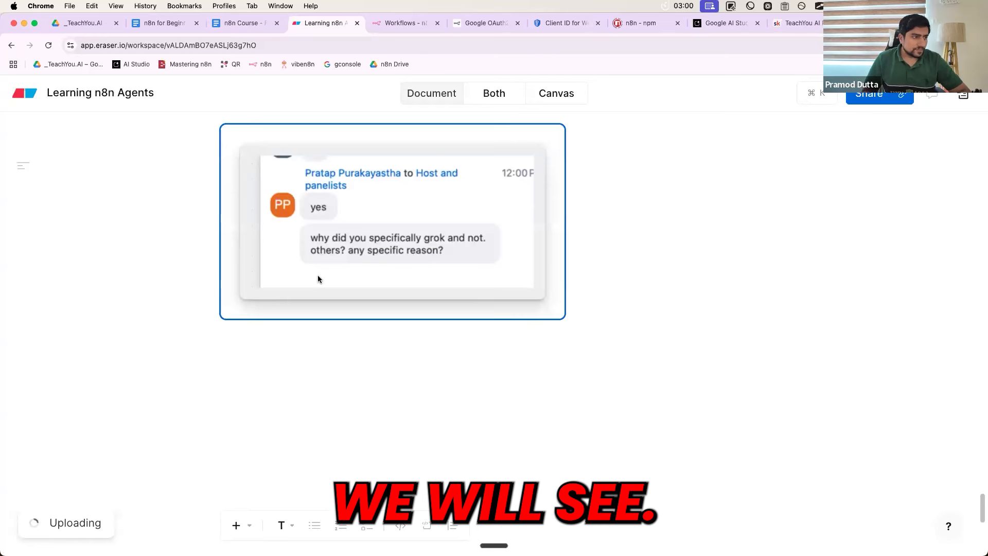
scroll(317, 279, up, 3)
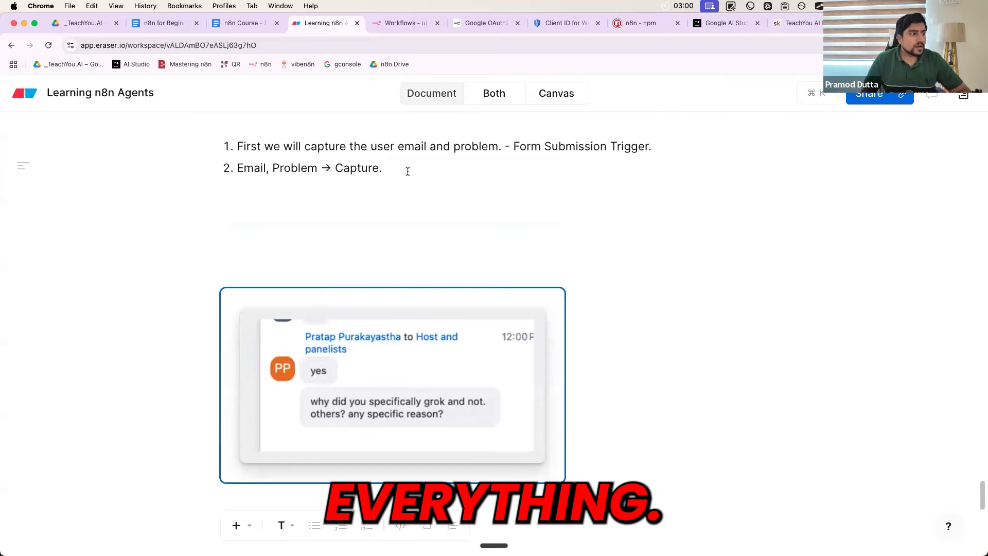
key(BackSpace)
scroll(407, 171, up, 1)
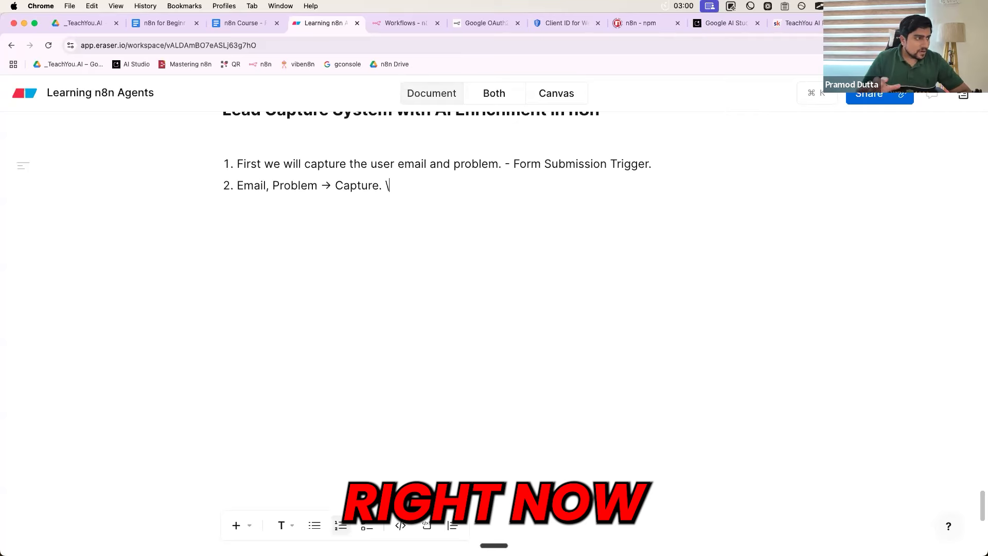
key(BackSpace)
key(Return)
Type step 3 'AI Agent ->' with 'Note down… Email, Problem into the Google Sheet (Leads Data)' on its own line
text(AI Agent )
text(-> )
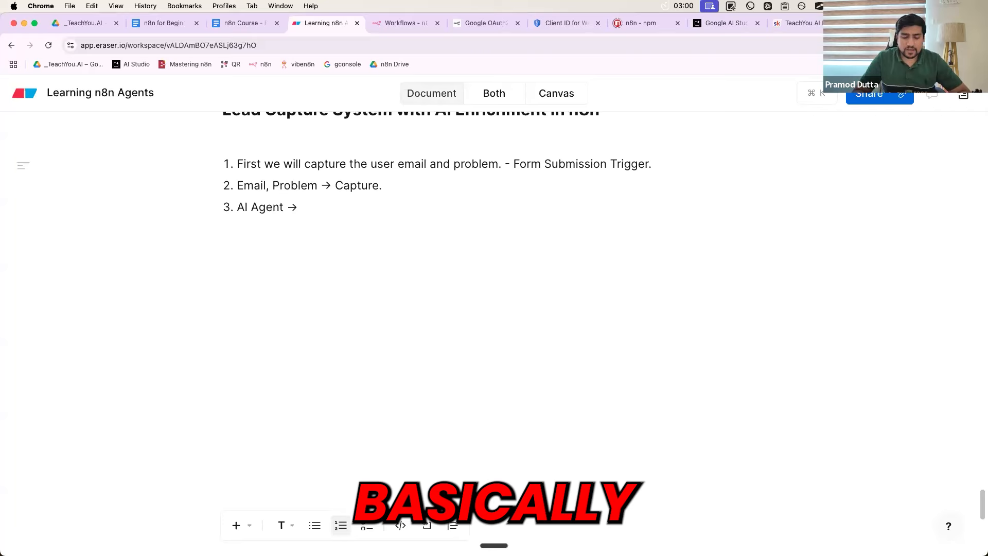
text(Note down the your data)
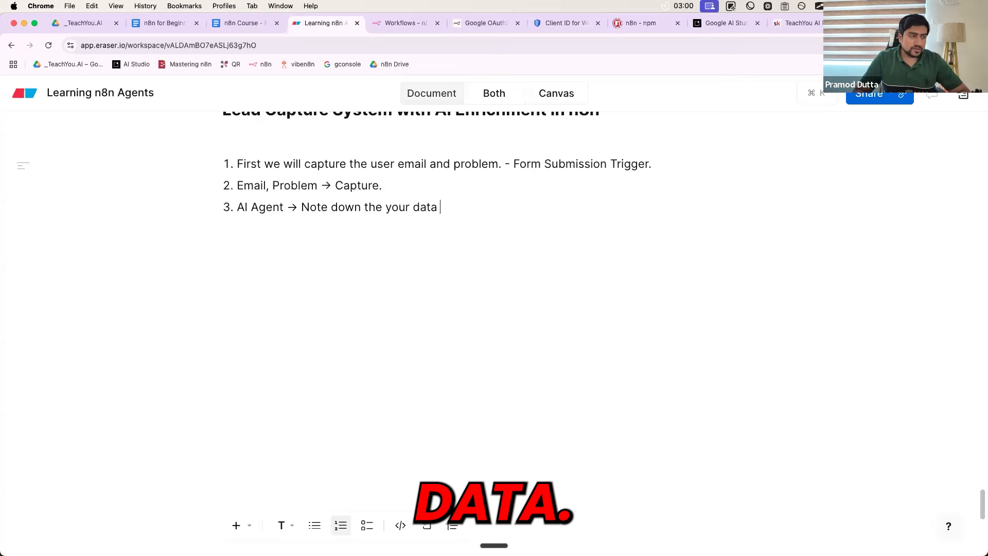
text( - Emai)
key(BackSpace)
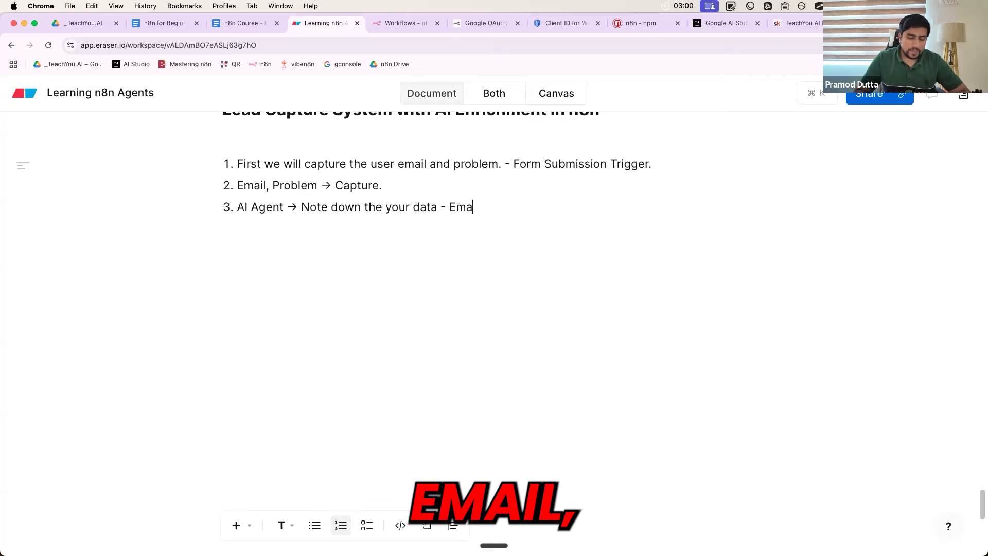
text(il, Proble)
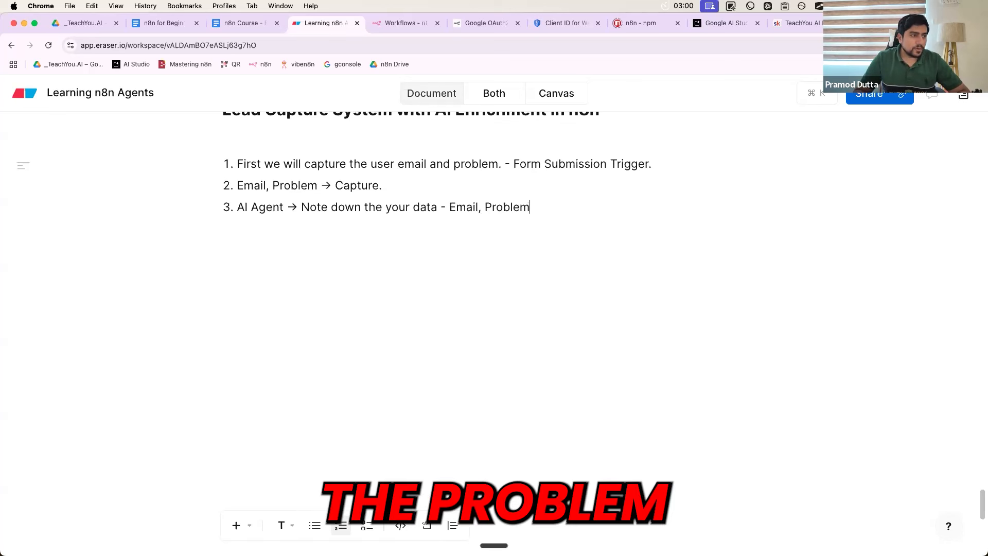
text(m into the Google)
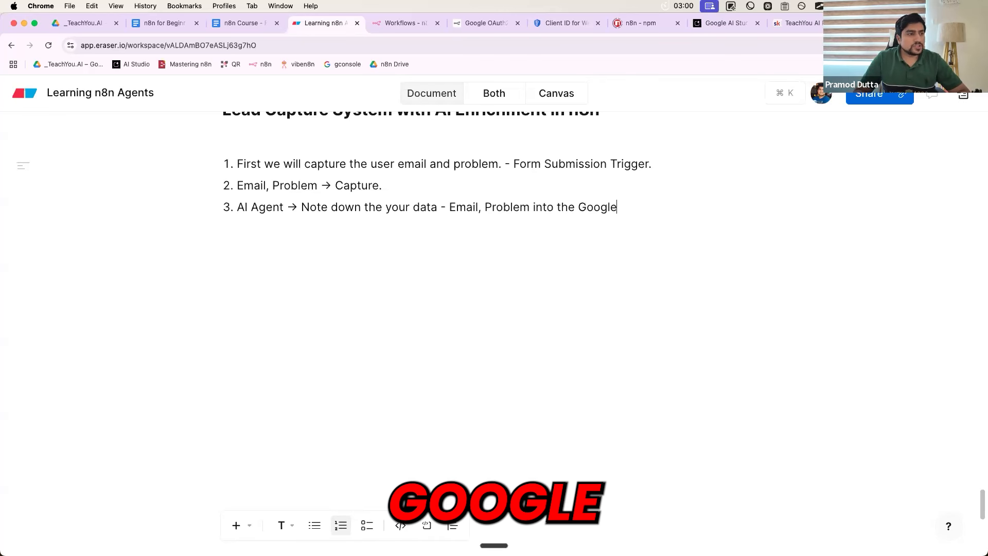
text( Sheet)
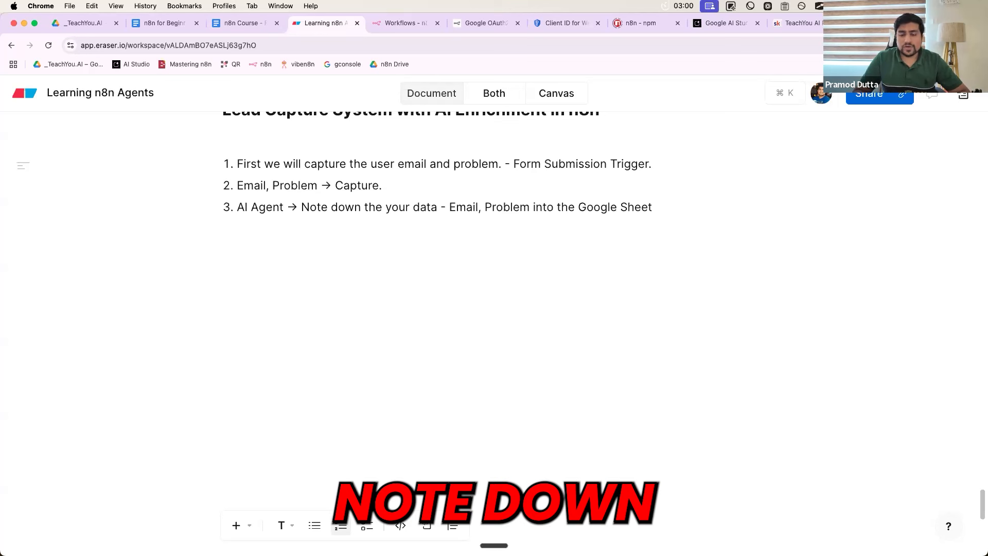
text( (;ea)
text(e)
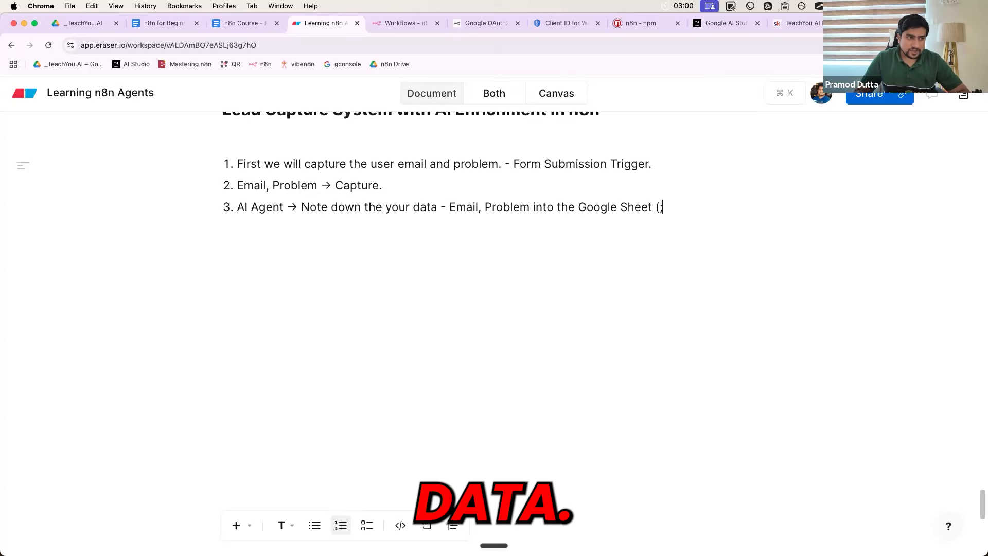
key(BackSpace)
text(Leads Data)
key(Return)
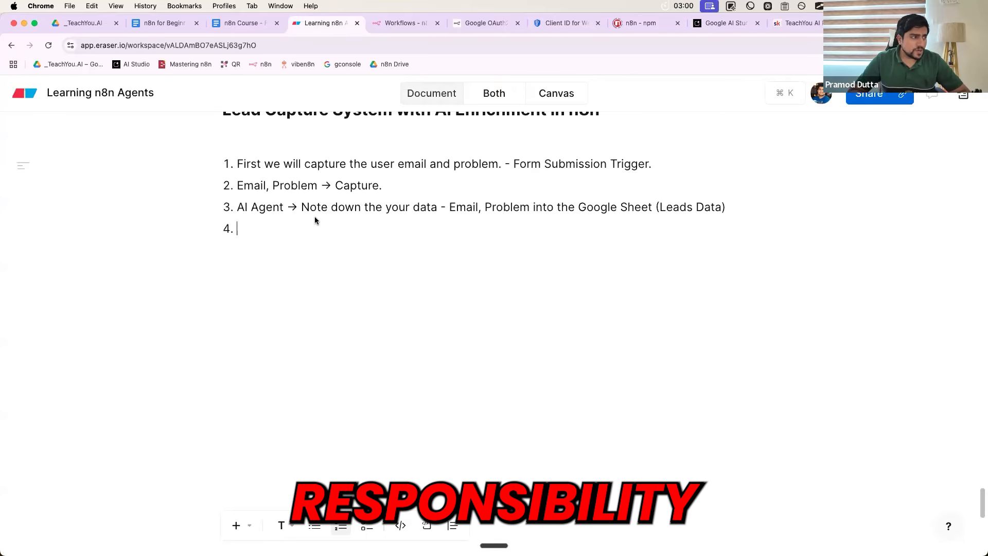
click(302, 208)
key(Return)
Add sub-item b: 'Use the LLM ( Brain) -> Give the suggestion (reply what exactly you can do)'
key(Tab)
click(273, 251)
key(Tab)
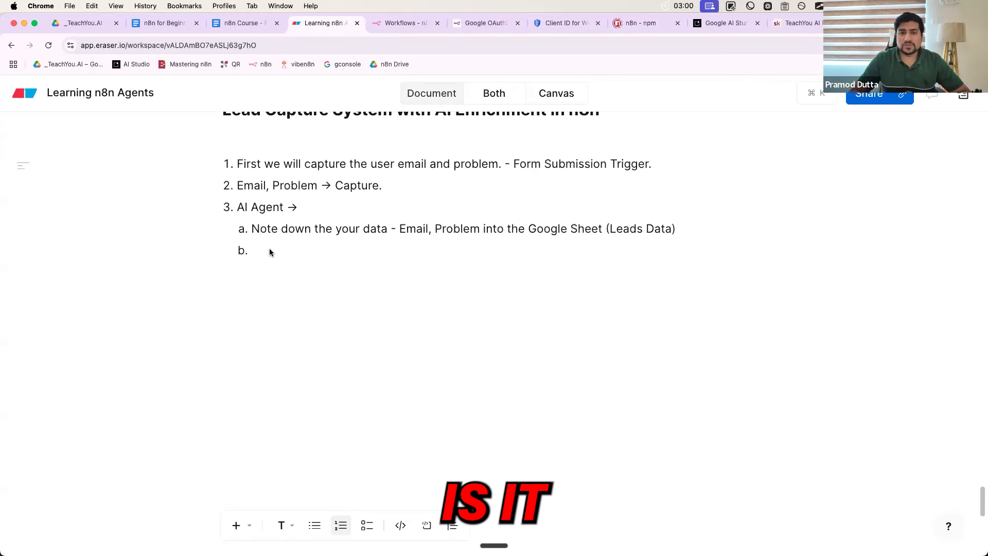
text(Use the )
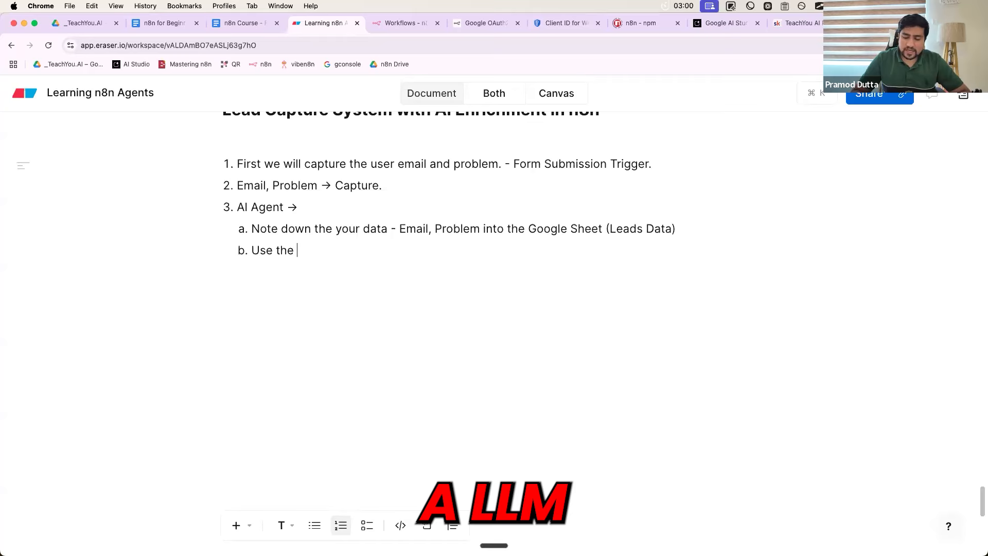
text(LLM ( Br)
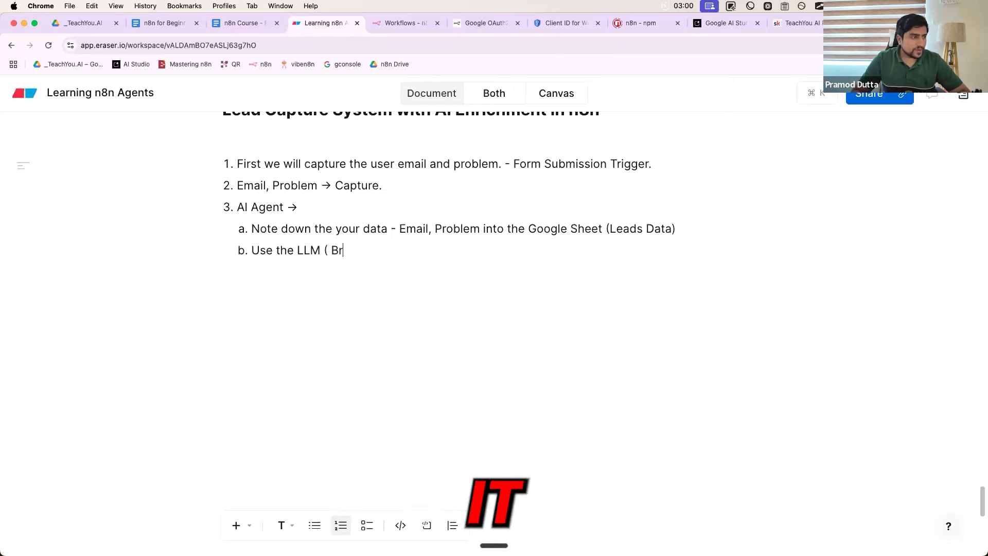
text(ain) -> Give th)
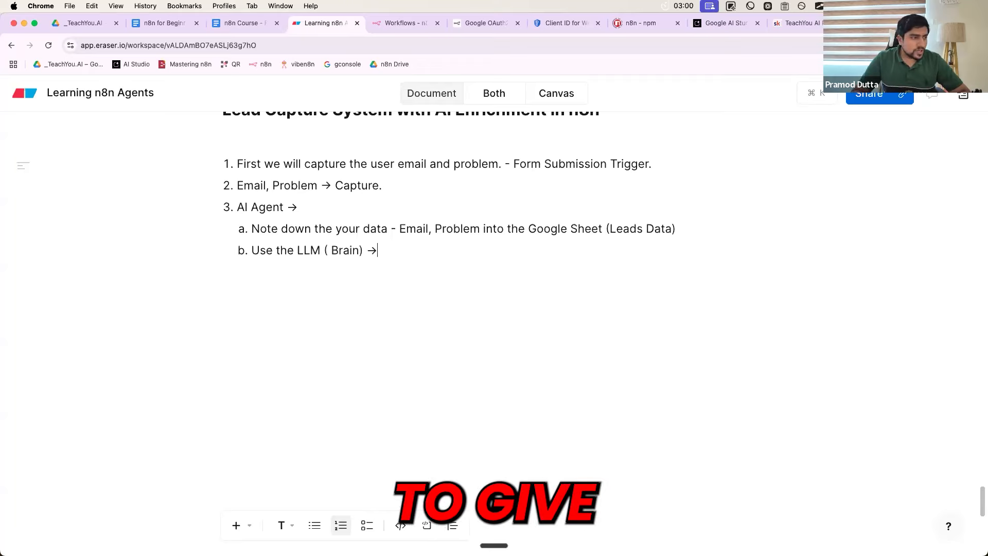
text(e suggestion)
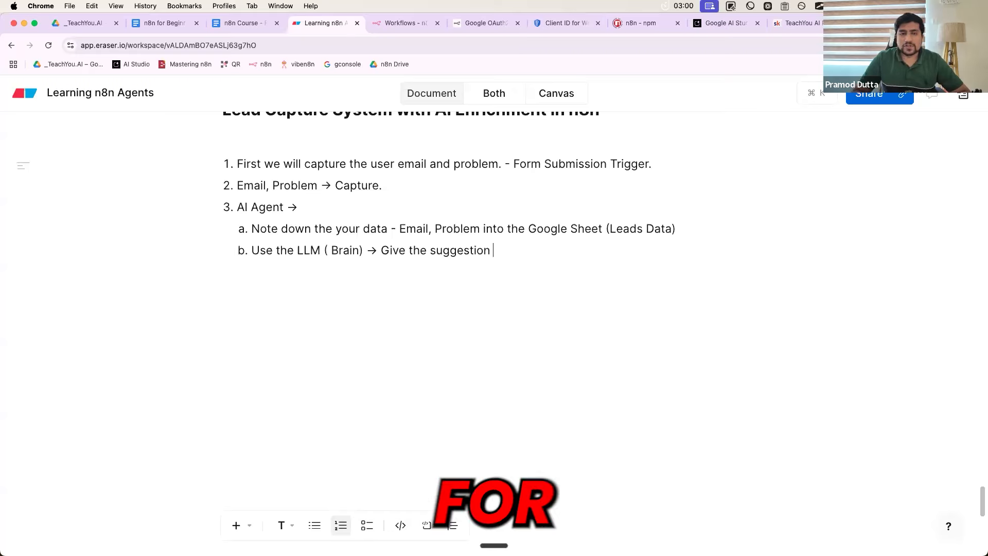
text( ()
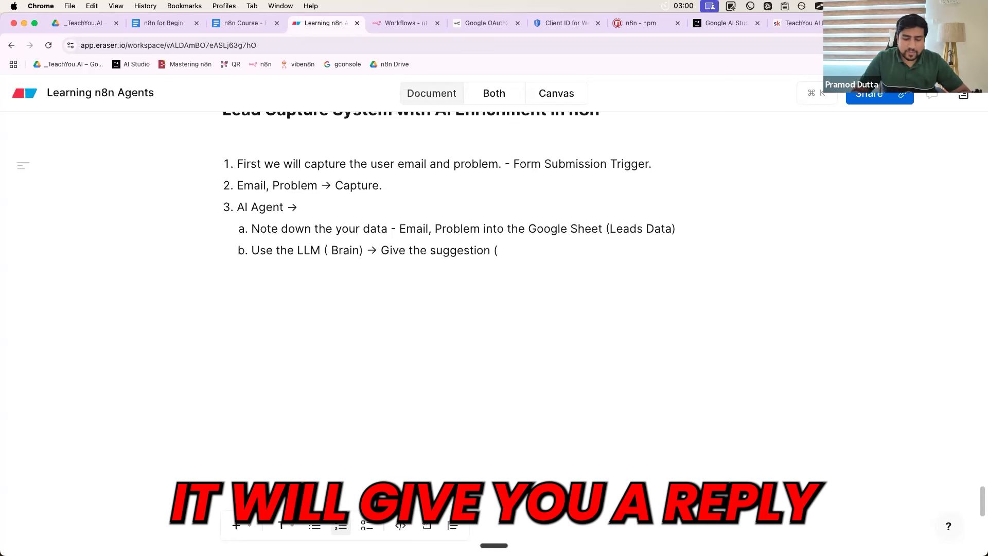
text(reply what exac)
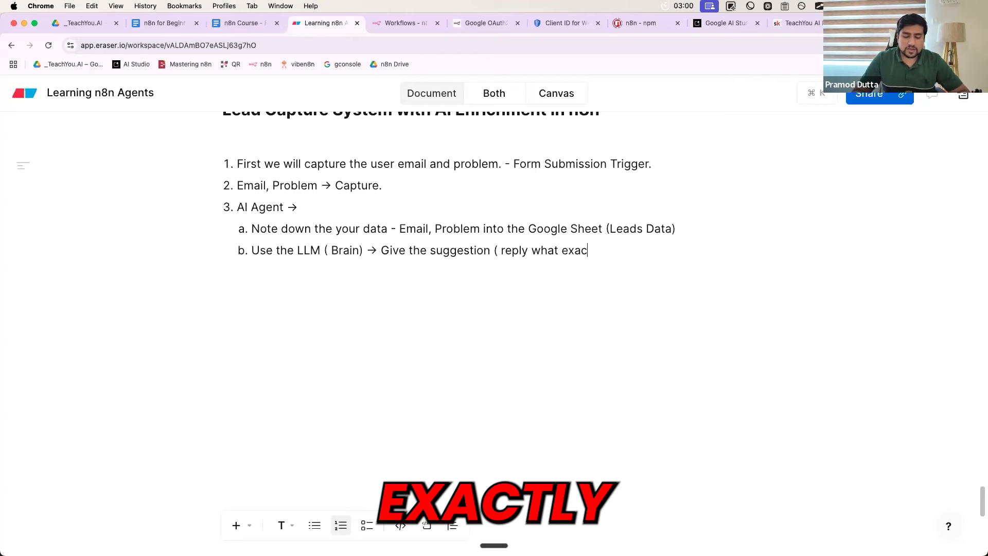
text(tly you can do))
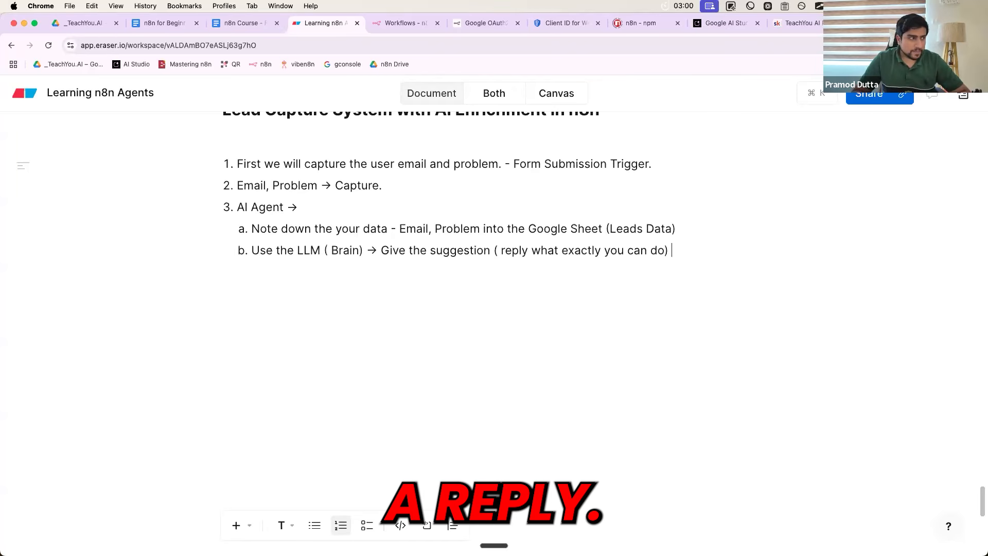
Add sub-item c 'It will also Send the reply to the email ID also' and start top-level step 4
key(Return)
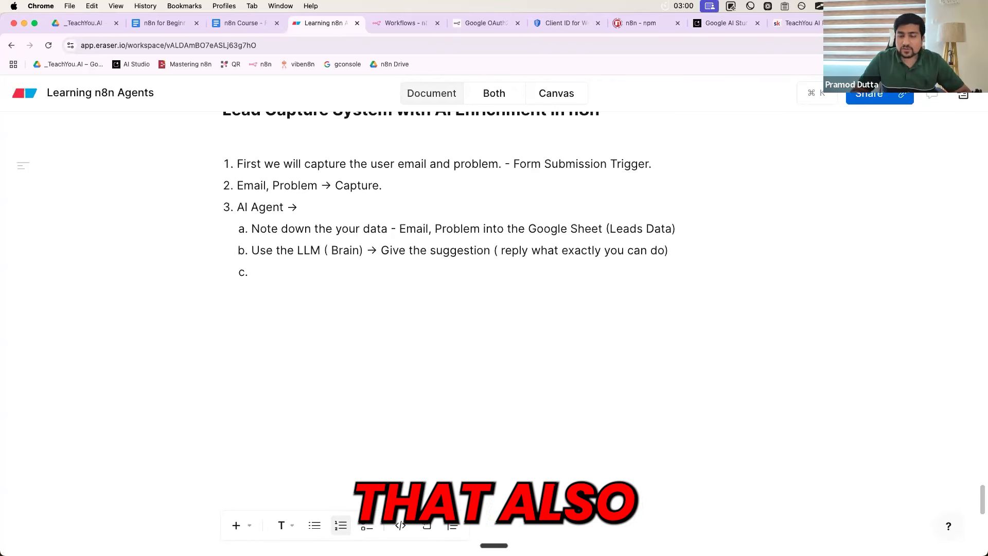
text(It will al)
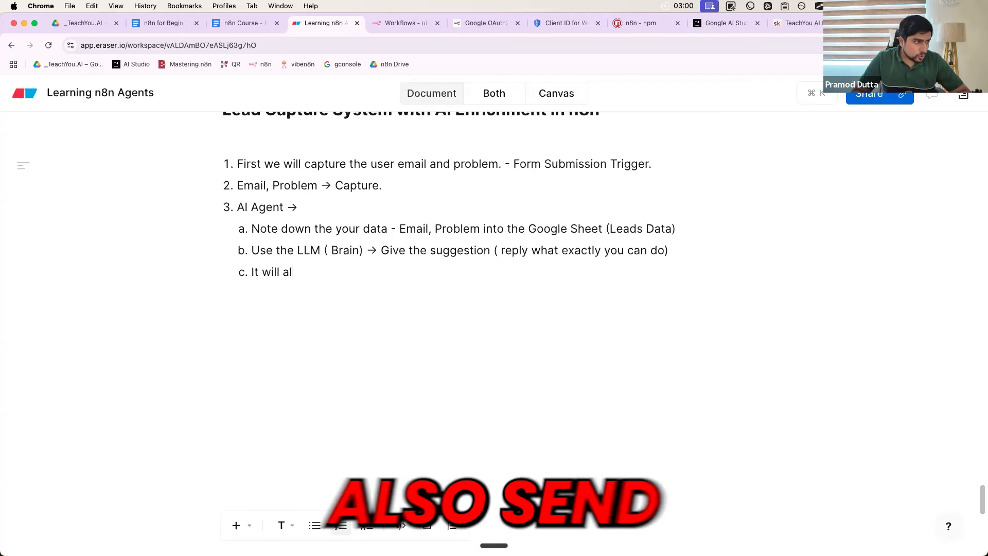
text(so Send t)
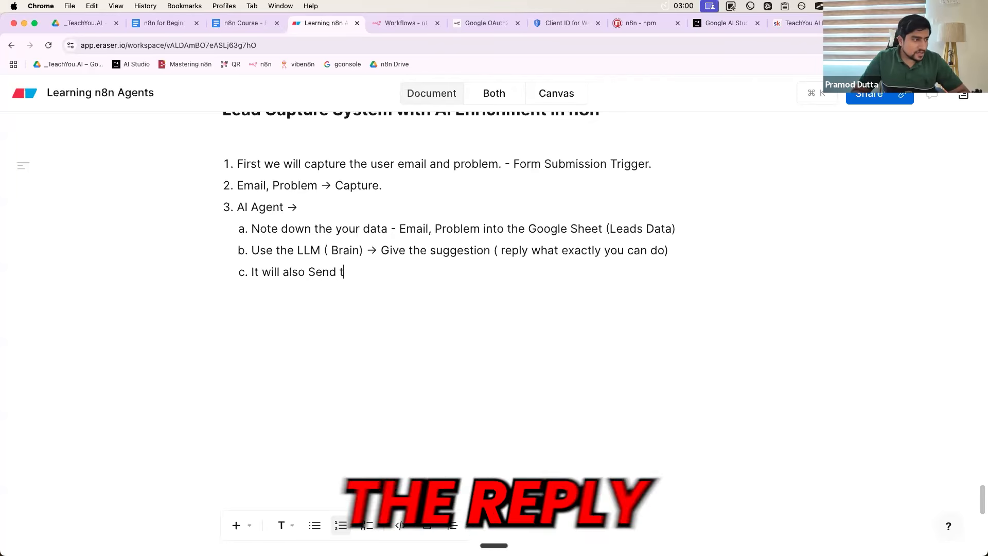
text(he reply to the emaiul)
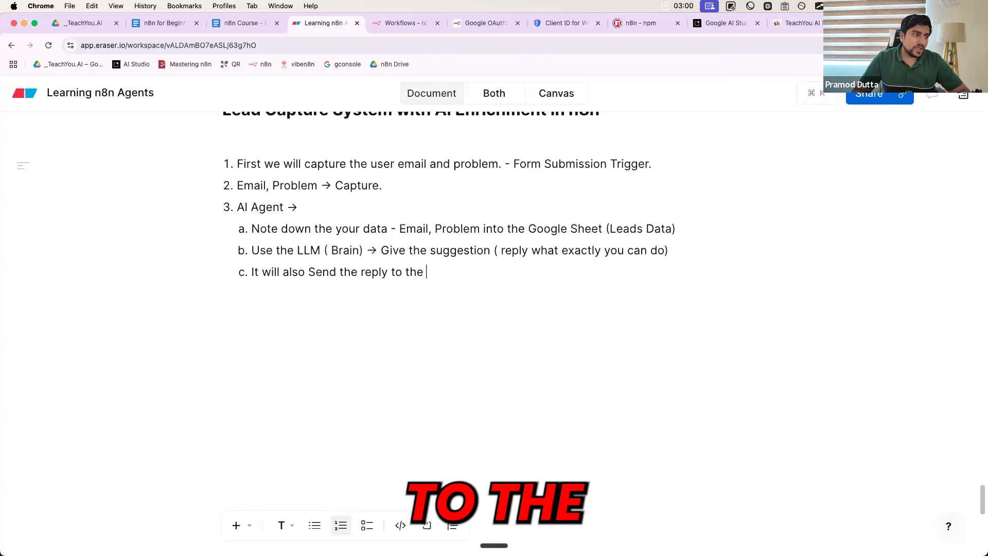
key(BackSpace)
key(BackSpace)
key(BackSpace)
text(l ID also)
key(Return)
key(shift+Tab)
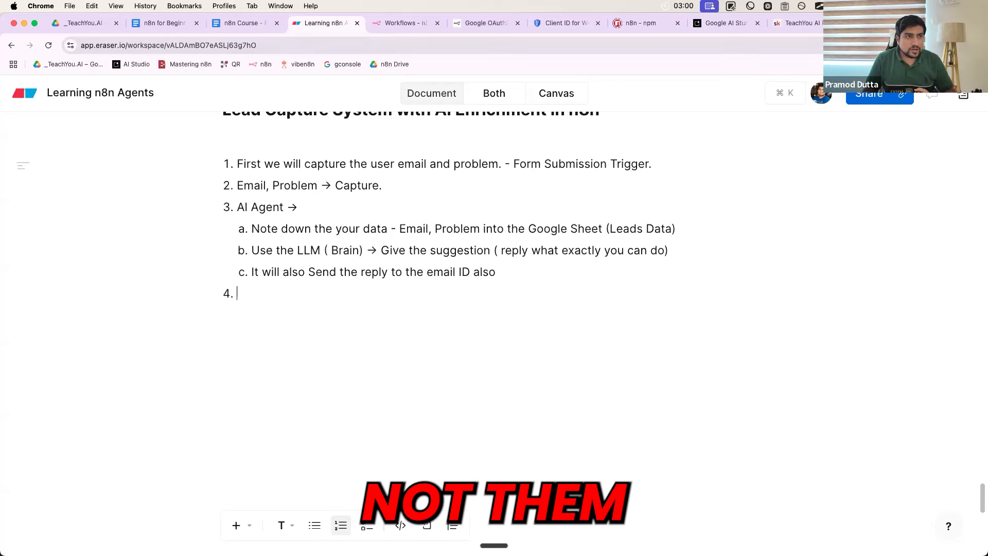
key(super+9)
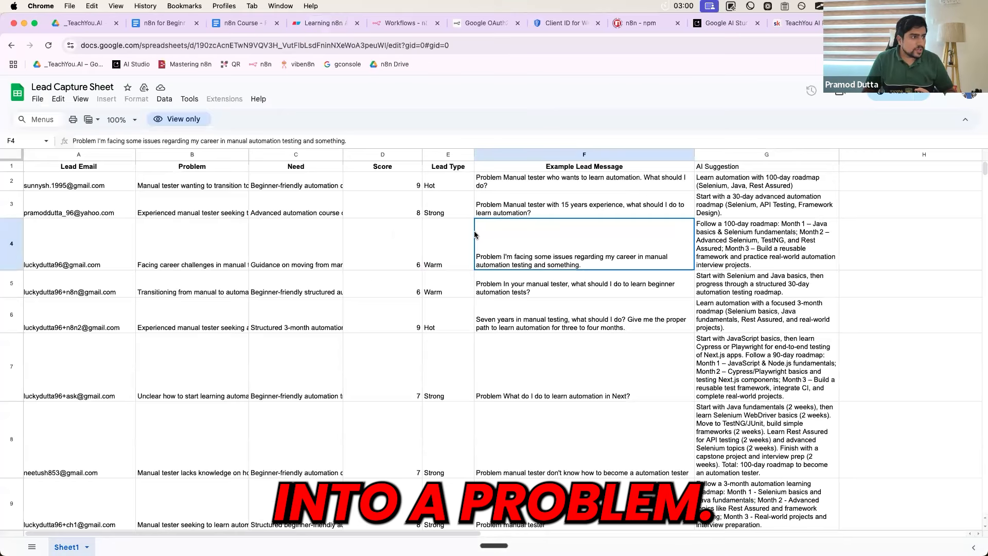
click(202, 168)
click(309, 169)
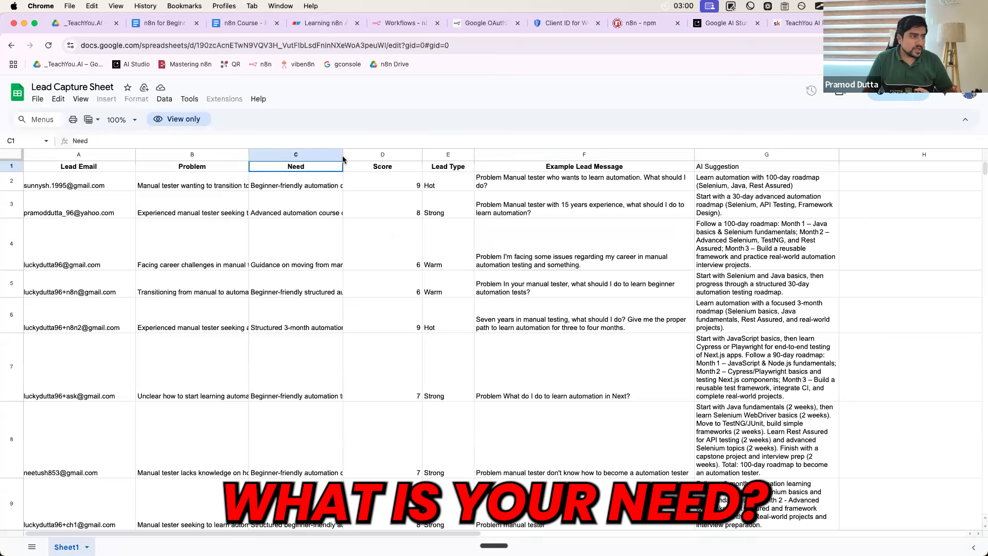
drag(342, 157, 402, 174)
click(402, 174)
double_click(400, 167)
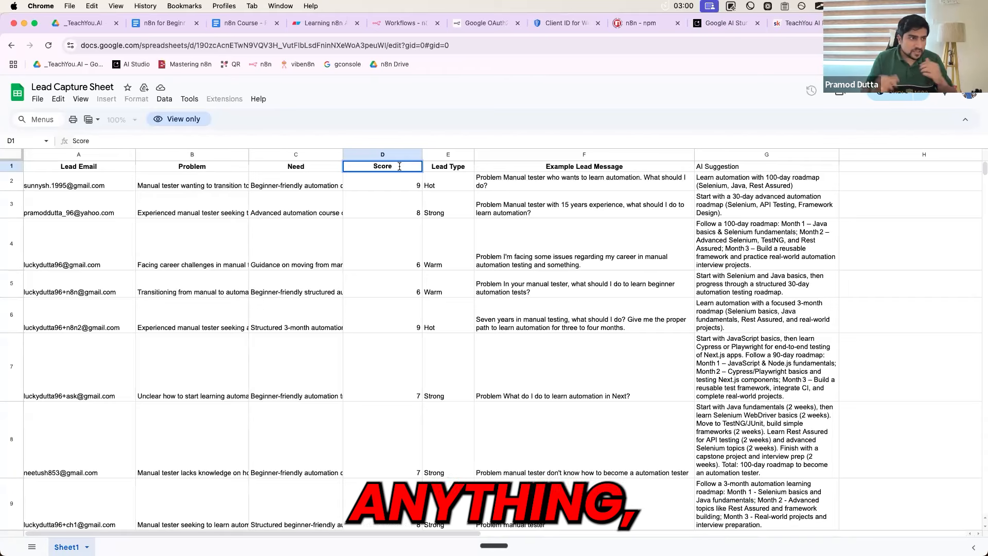
click(625, 184)
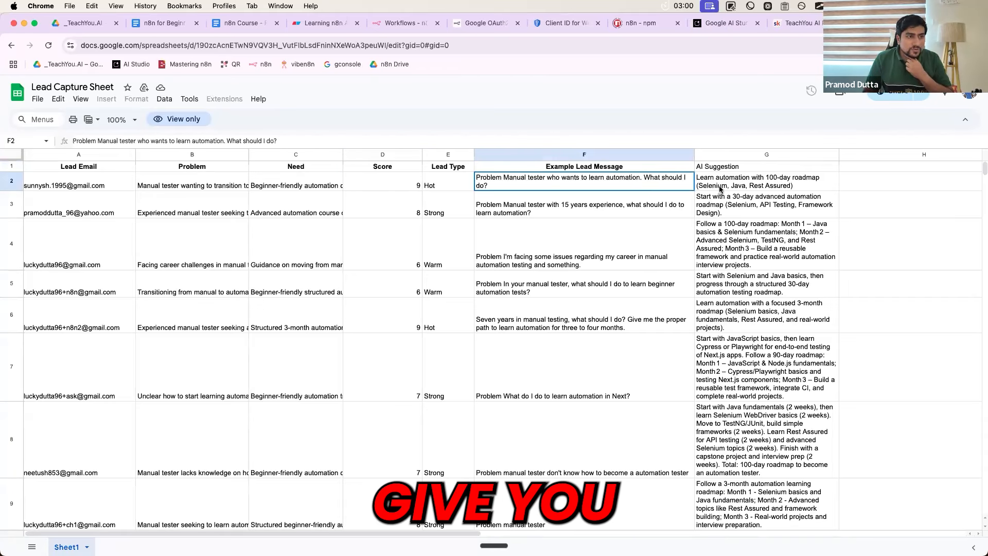
click(719, 187)
click(709, 169)
click(707, 180)
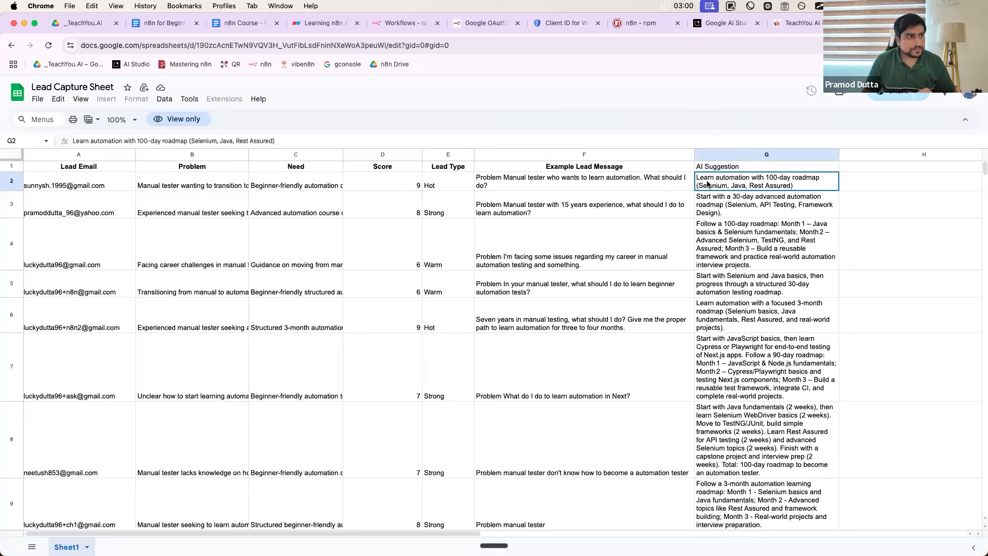
click(240, 30)
Replace the empty step 4 with a plain 'Grok Chat Model' line and search 'grok' in a new tab
click(319, 23)
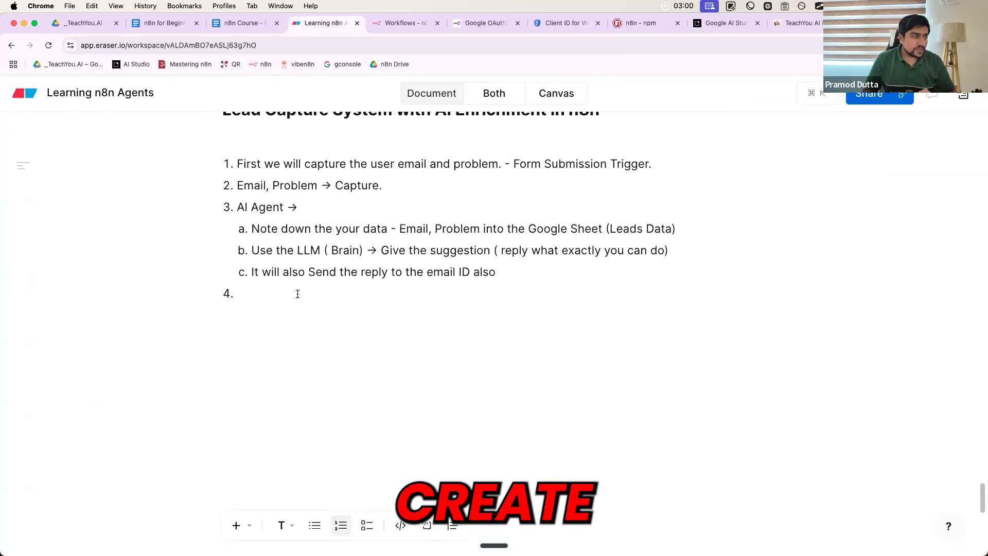
key(BackSpace)
key(Return)
key(Return)
key(Return)
key(Return)
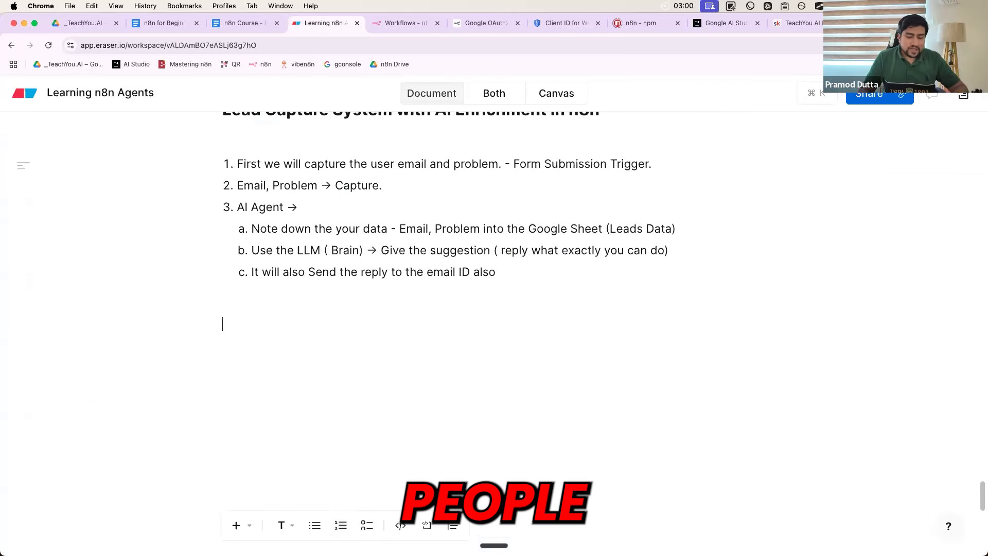
text(Grok)
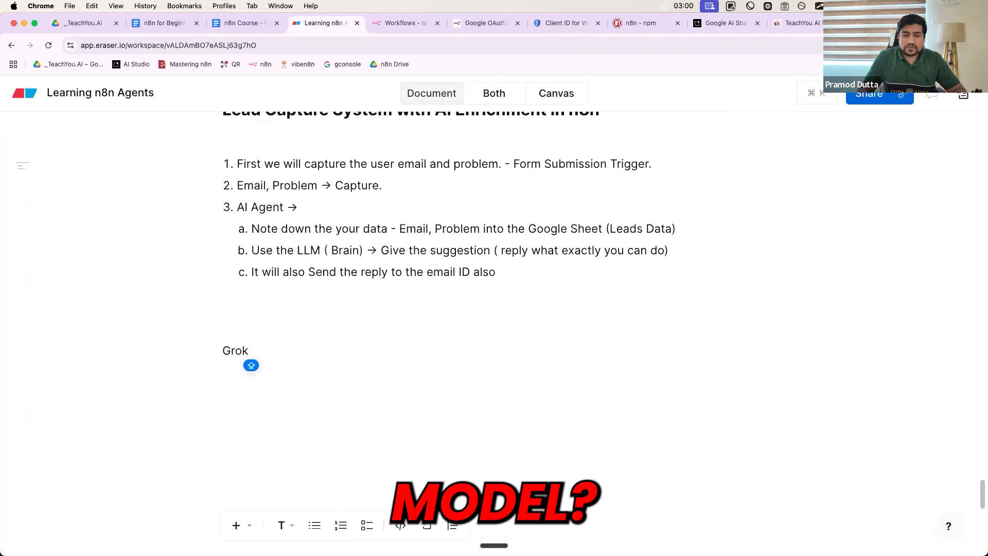
text( Chat Model)
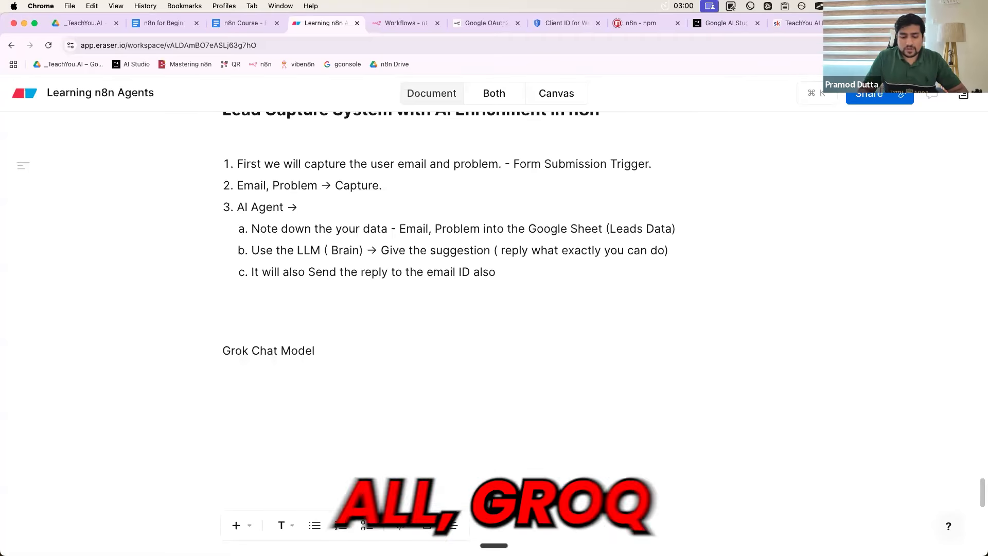
key(super+t)
text(grok)
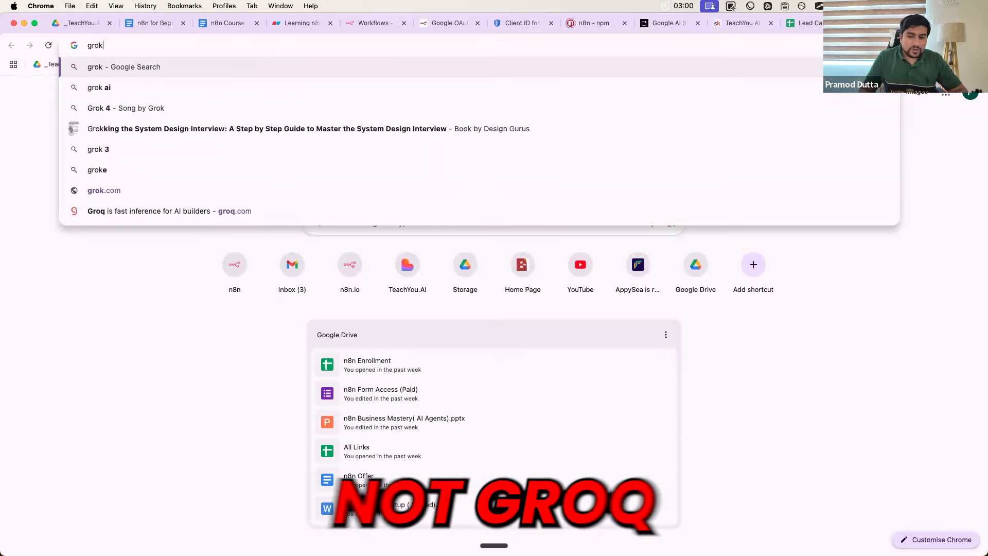
Load groq.com and correct the Eraser note to read 'Groq Chat Model'
key(BackSpace)
text(q)
key(Return)
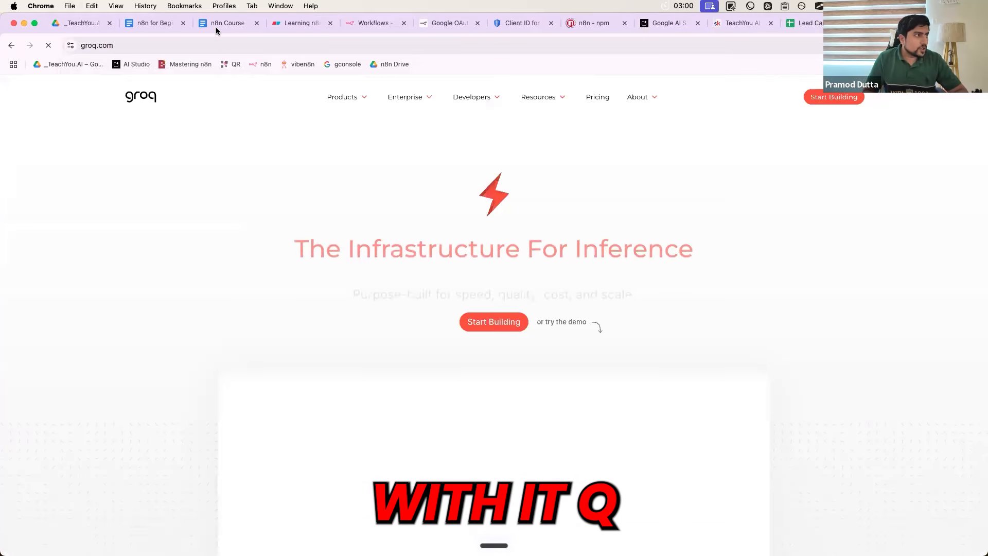
click(227, 22)
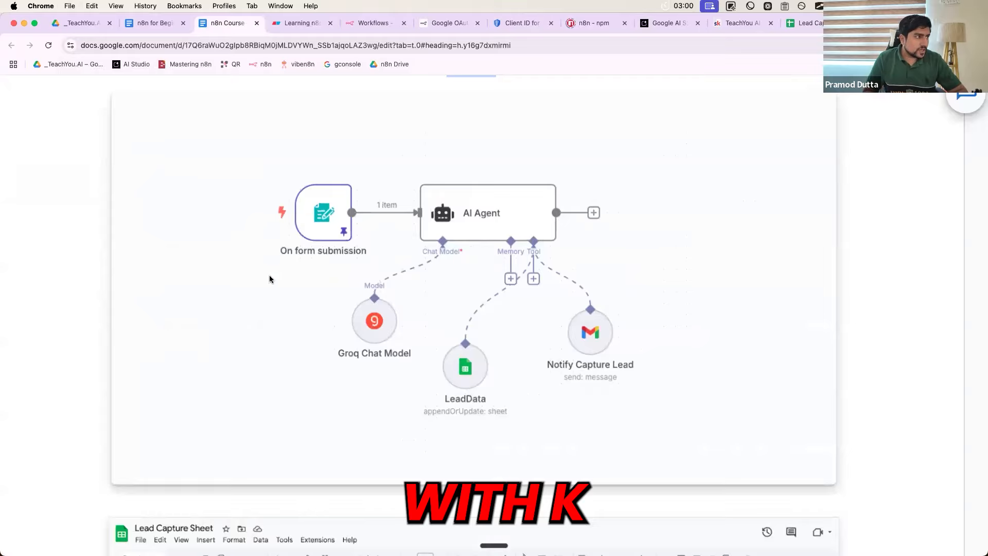
key(ctrl+Tab)
click(247, 348)
key(BackSpace)
text(q Chat Model)
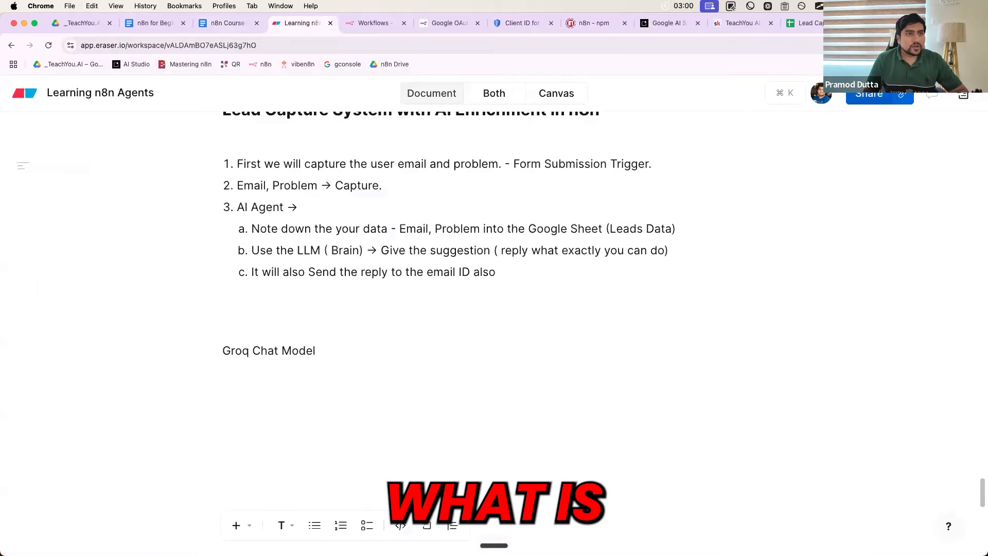
Highlight the speed, quality, cost and scale tagline on the groq.com homepage
click(890, 22)
scroll(535, 243, down, 2)
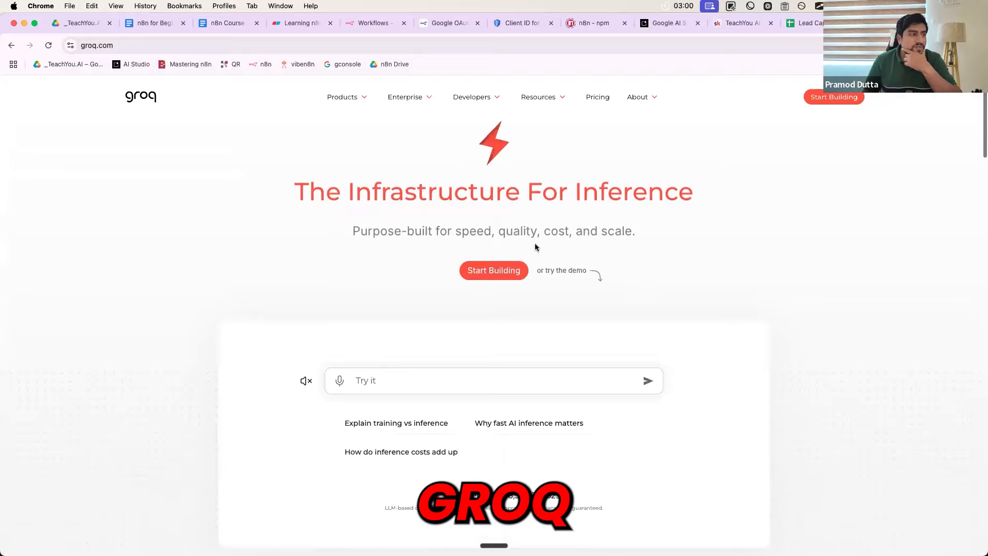
triple_click(501, 237)
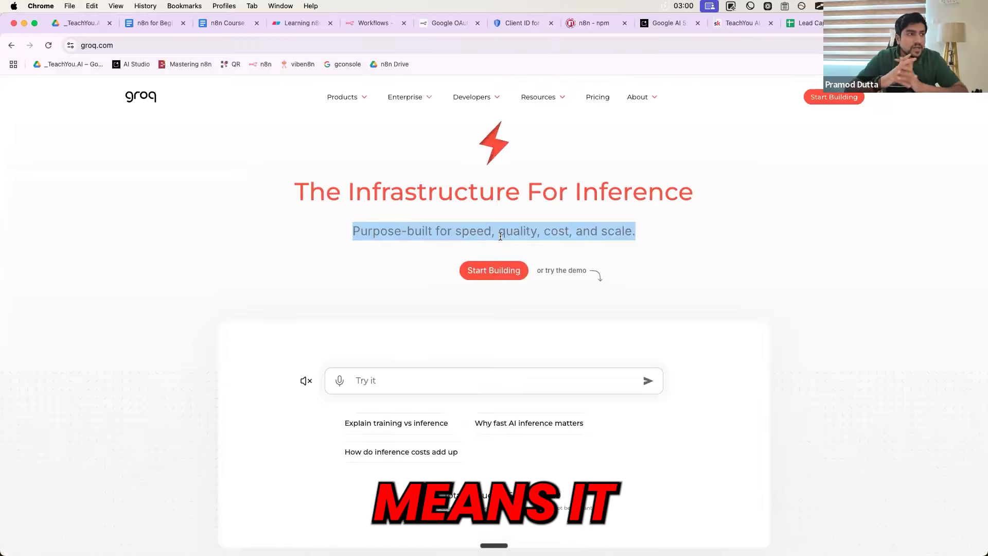
click(602, 95)
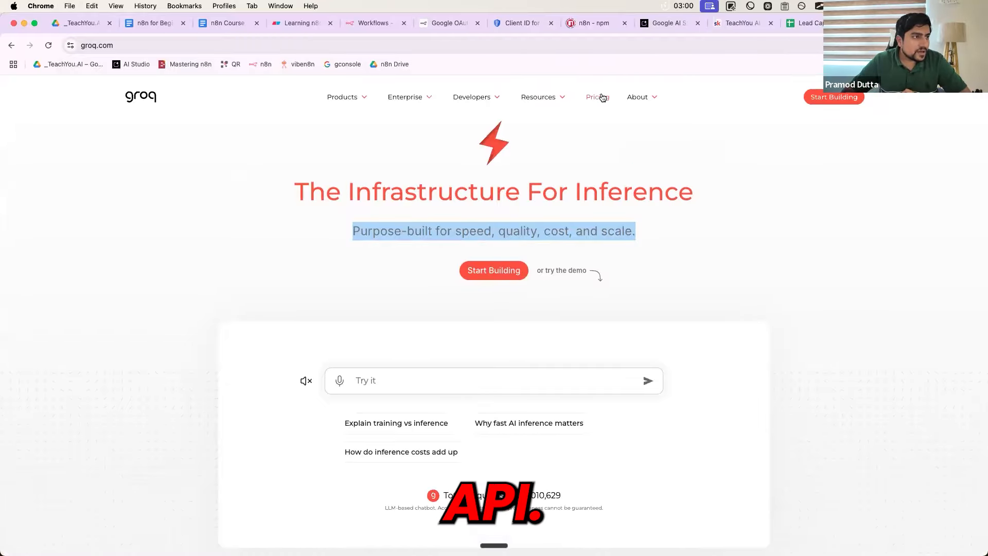
Scroll through Groq's LLM pricing table and highlight Llama 4 in the Llama 4 Scout row
scroll(449, 302, down, 4)
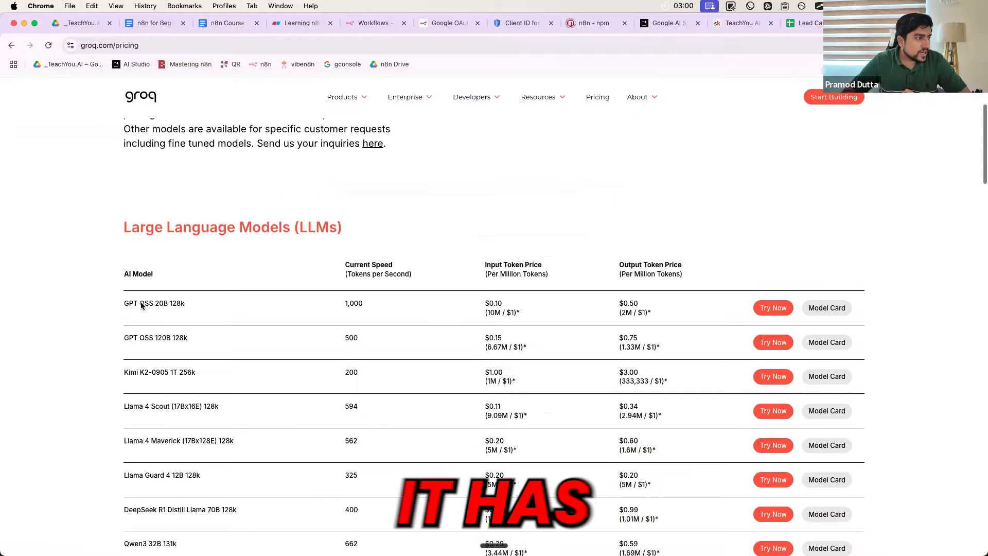
scroll(141, 306, down, 1)
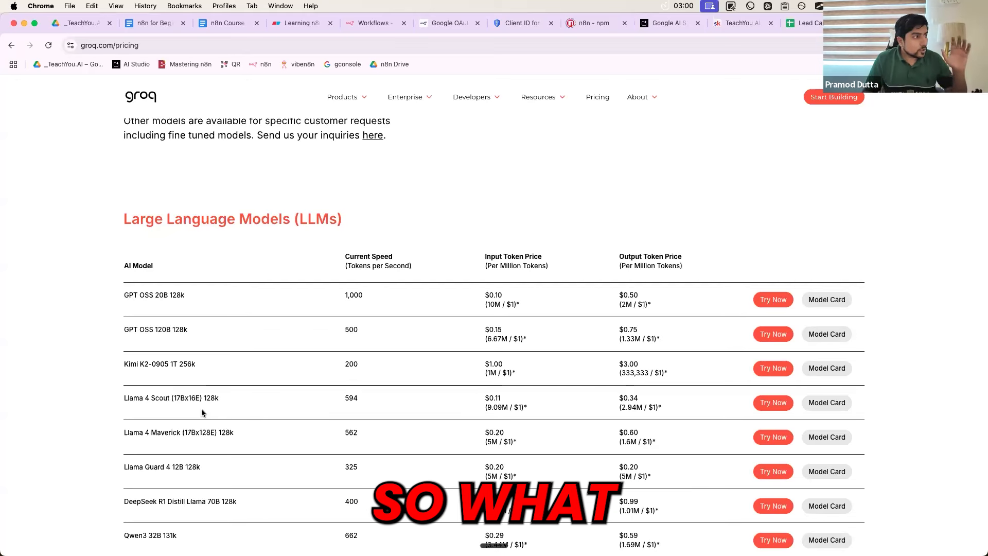
scroll(174, 269, up, 2)
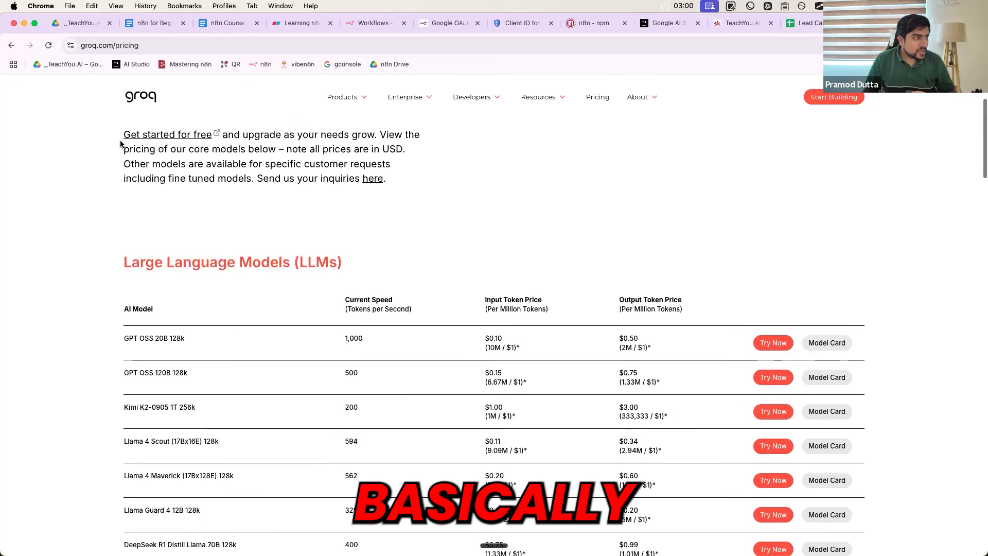
triple_click(155, 166)
click(266, 216)
scroll(225, 239, down, 4)
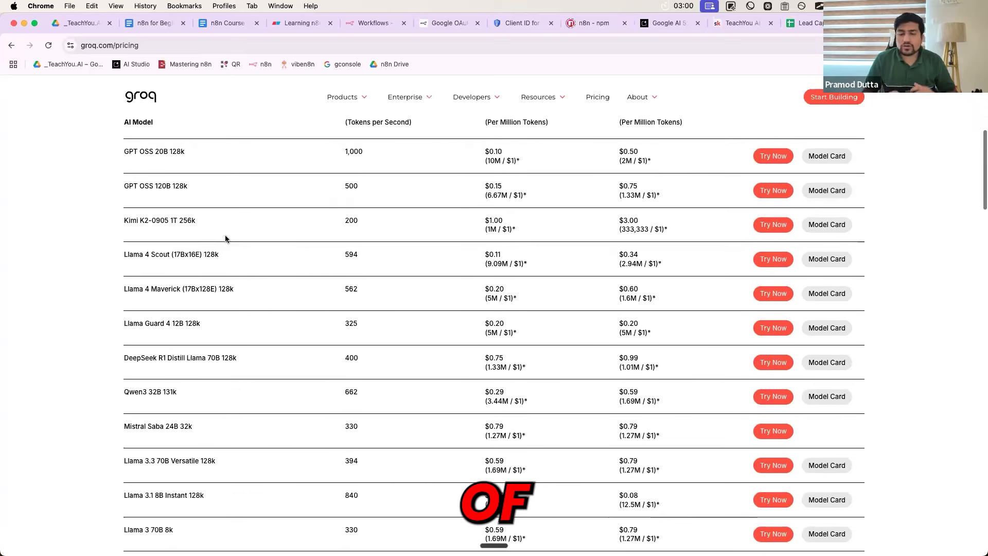
scroll(225, 239, down, 1)
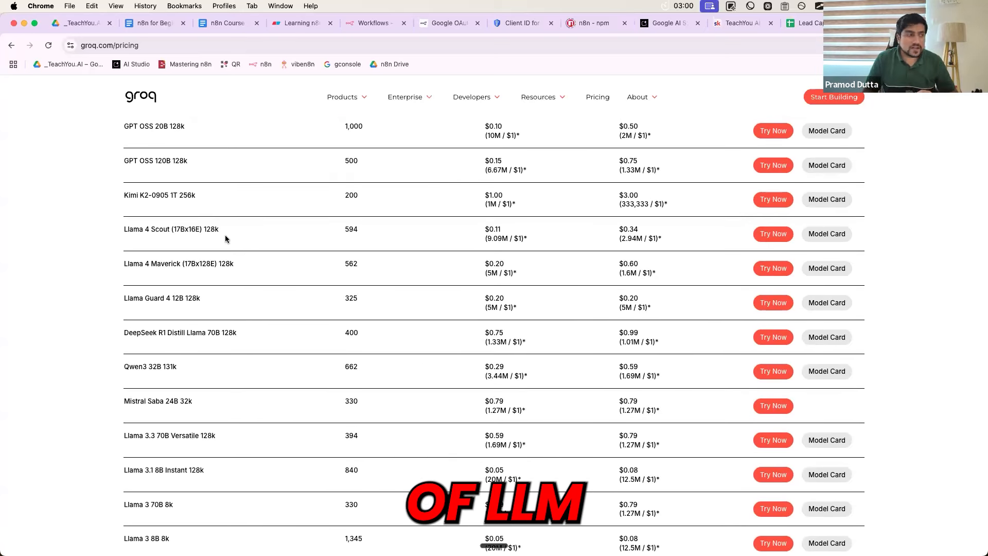
drag(124, 228, 153, 229)
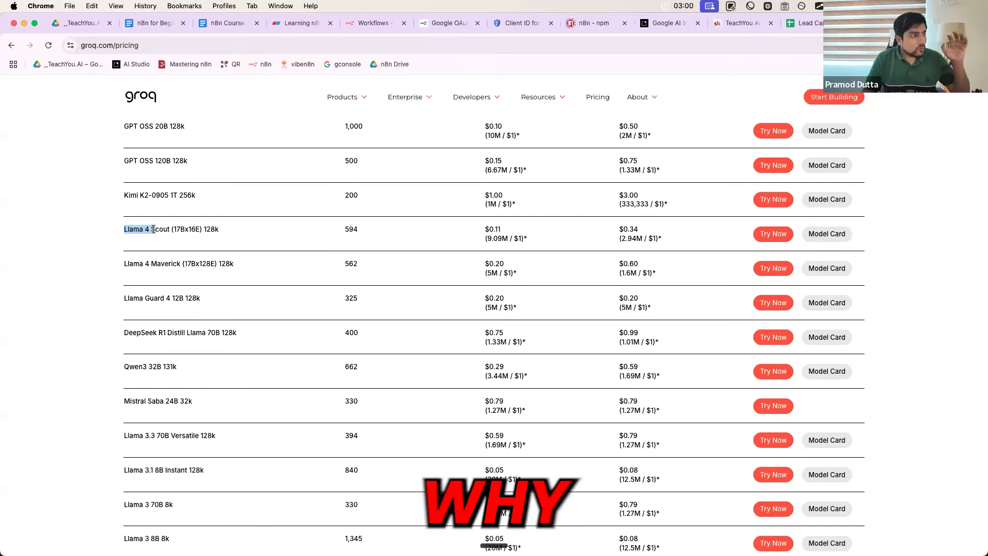
Highlight the table rows down to Qwen3 and the DeepSeek R1 name to compare per-million-token prices
scroll(153, 229, up, 2)
drag(126, 209, 179, 366)
scroll(201, 305, down, 1)
click(125, 297)
drag(126, 297, 159, 297)
scroll(138, 389, down, 2)
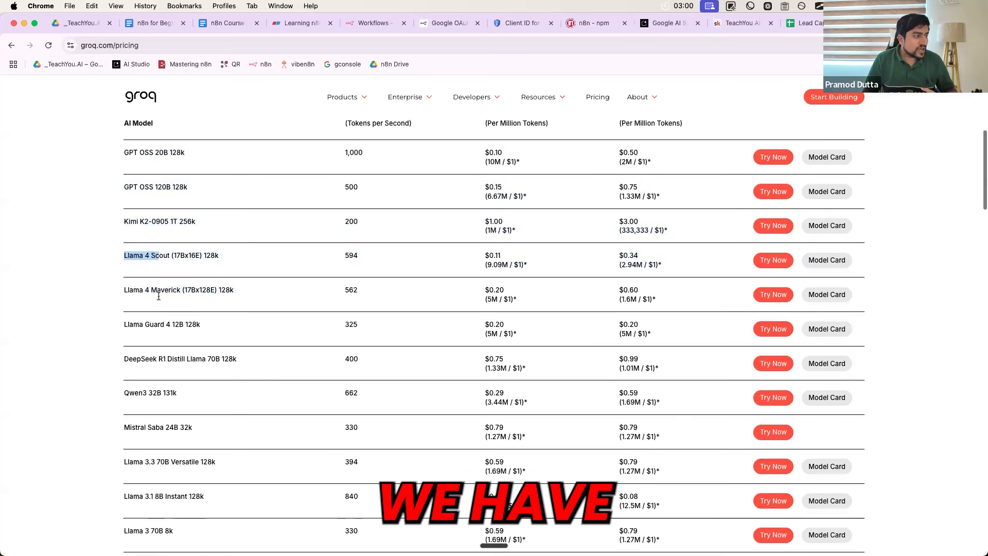
drag(116, 394, 147, 395)
click(127, 361)
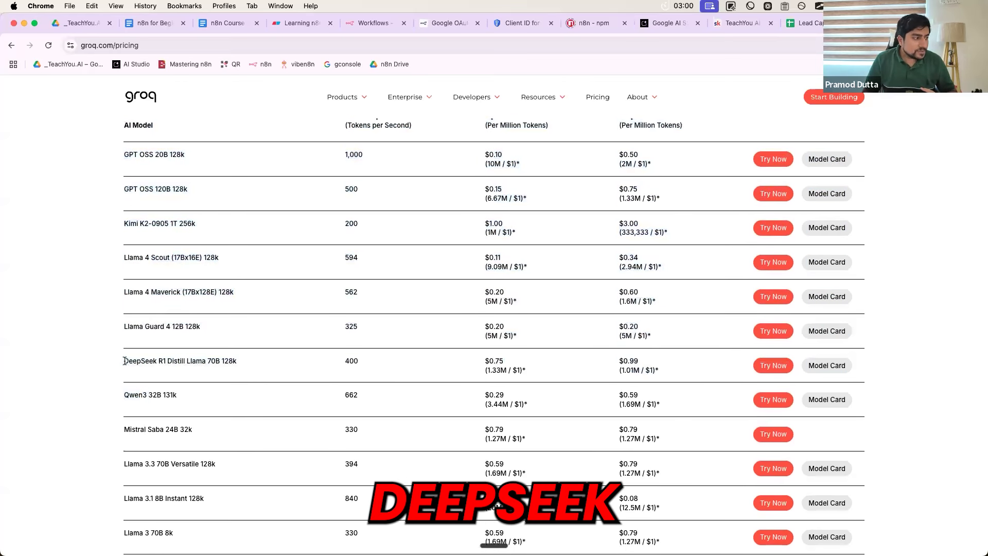
shift+click(176, 361)
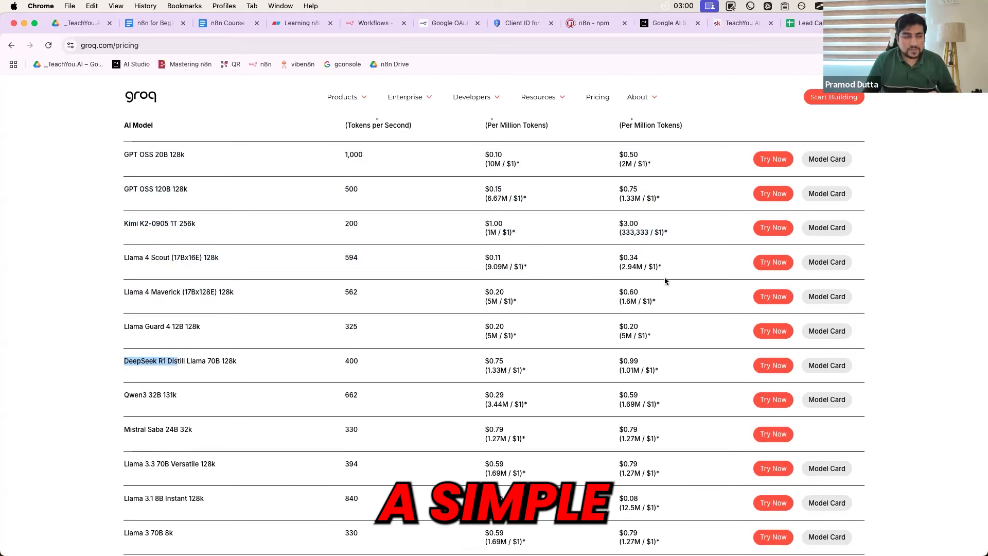
click(542, 260)
click(296, 25)
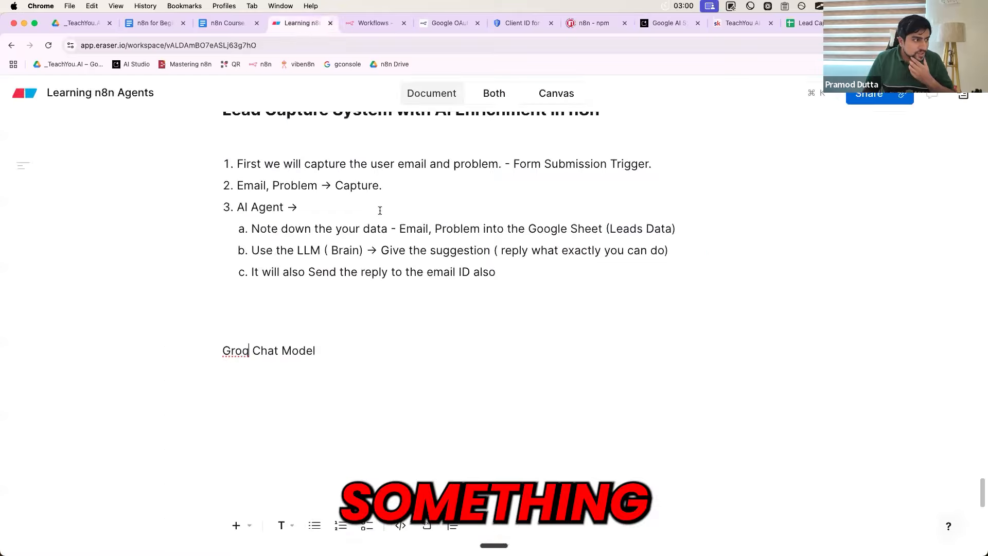
Tag Groq as 'Cheapest LLM Models', add an OpenAI ChatGPT 5 line (500 requests – 10$), and note Llama 4 at ~1$
text(- Che)
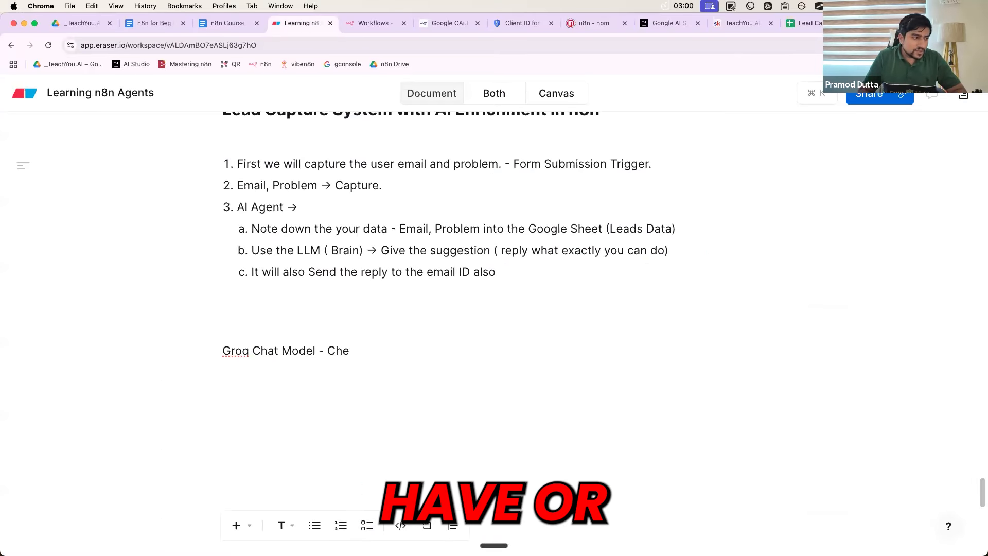
text(apest )
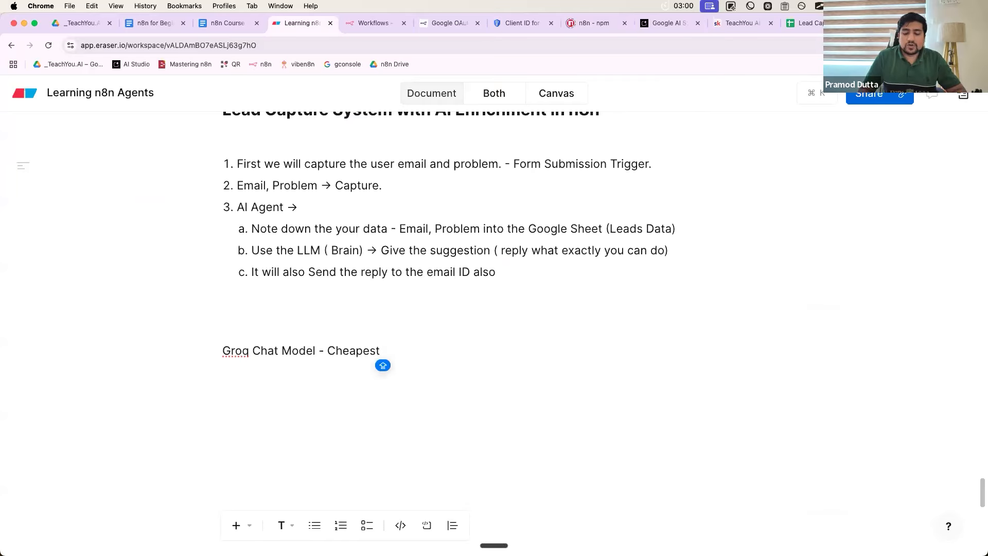
text(LLM Models -)
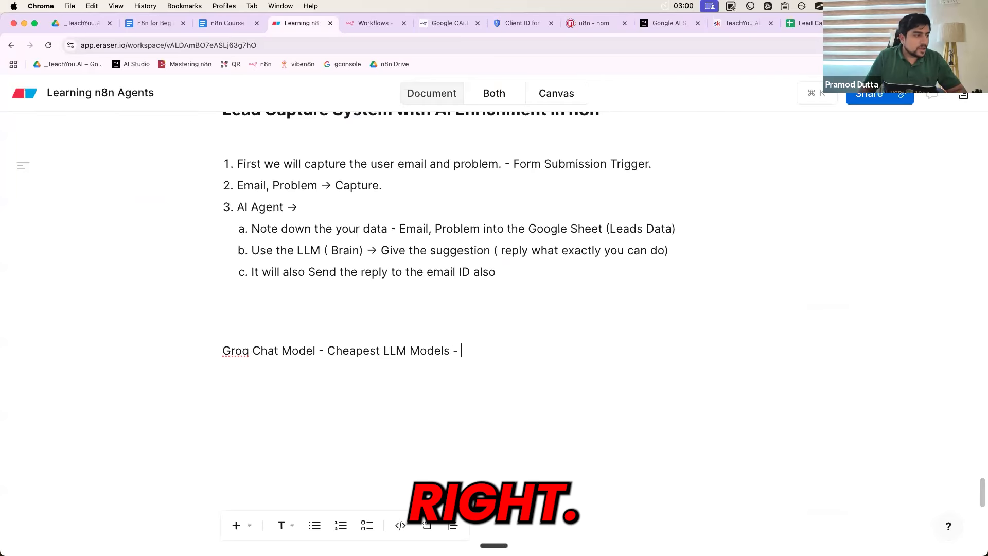
key(super+Left)
key(Return)
key(Up)
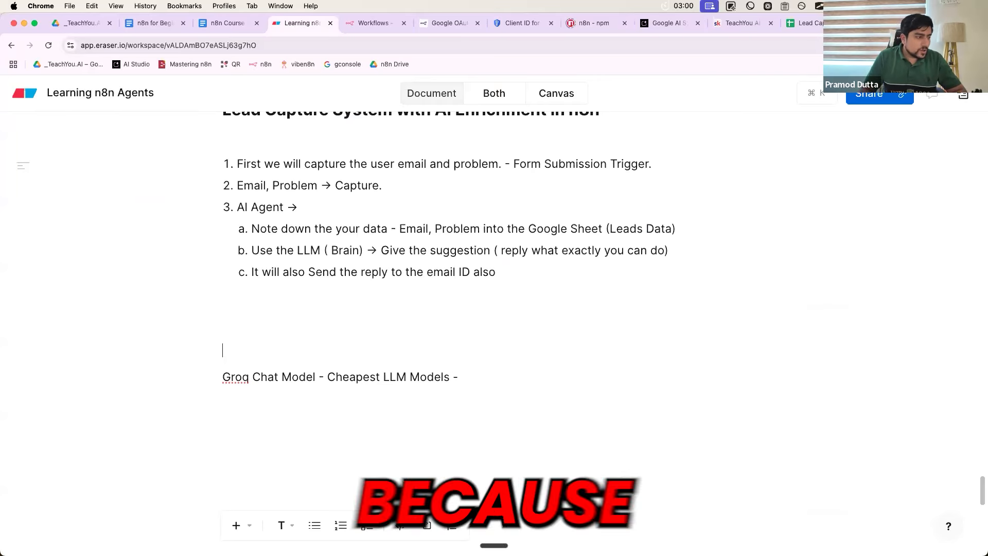
text(Open AI - )
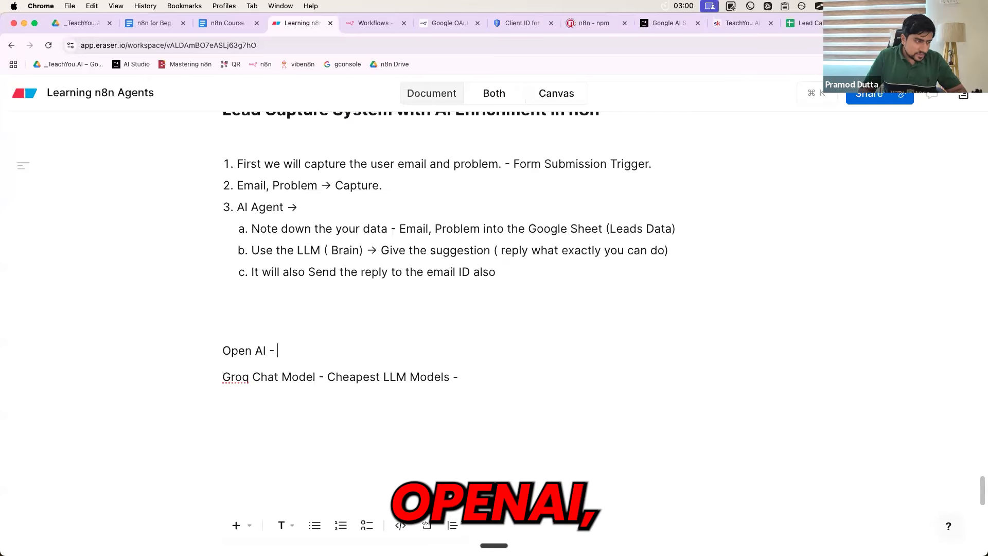
text(ChatpGPT 5 API - )
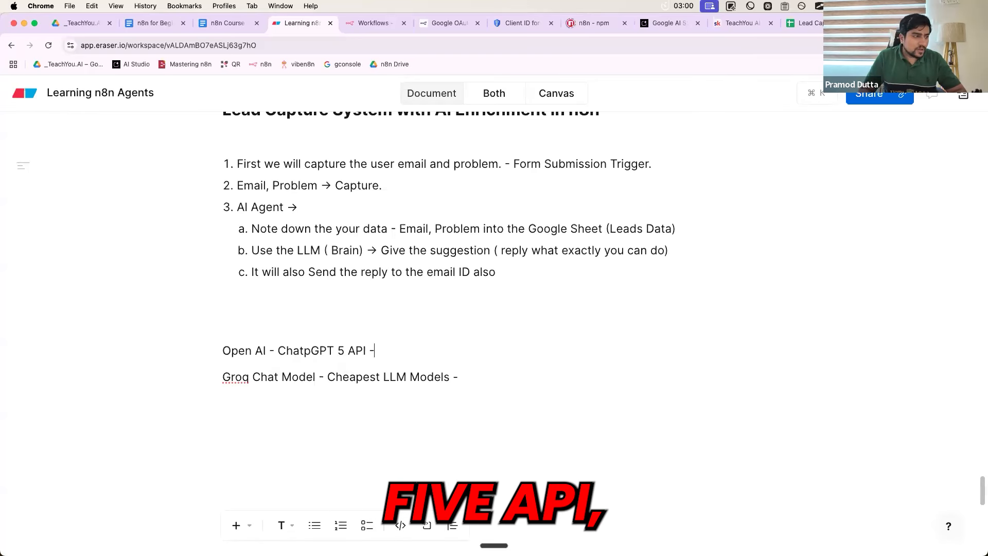
text(> it will )
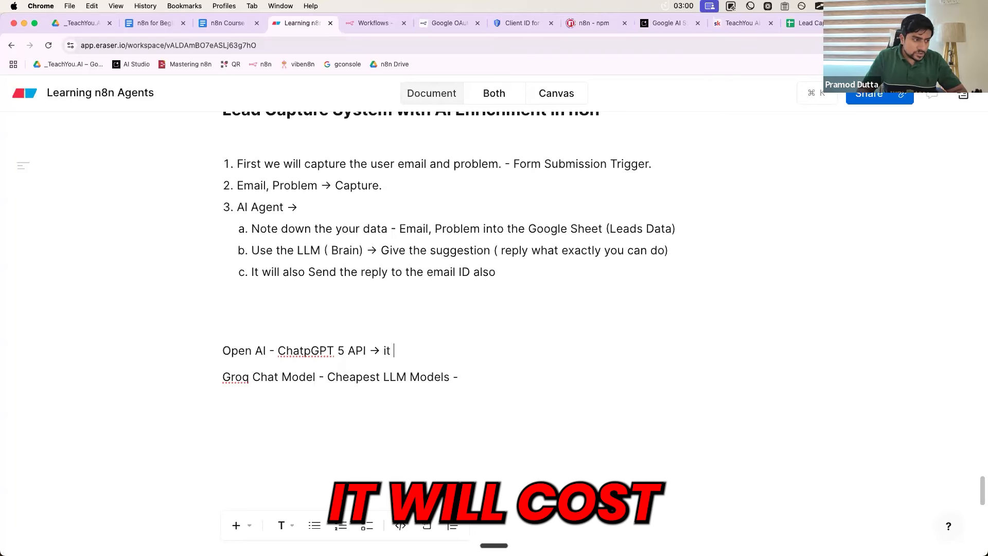
text(cost ve)
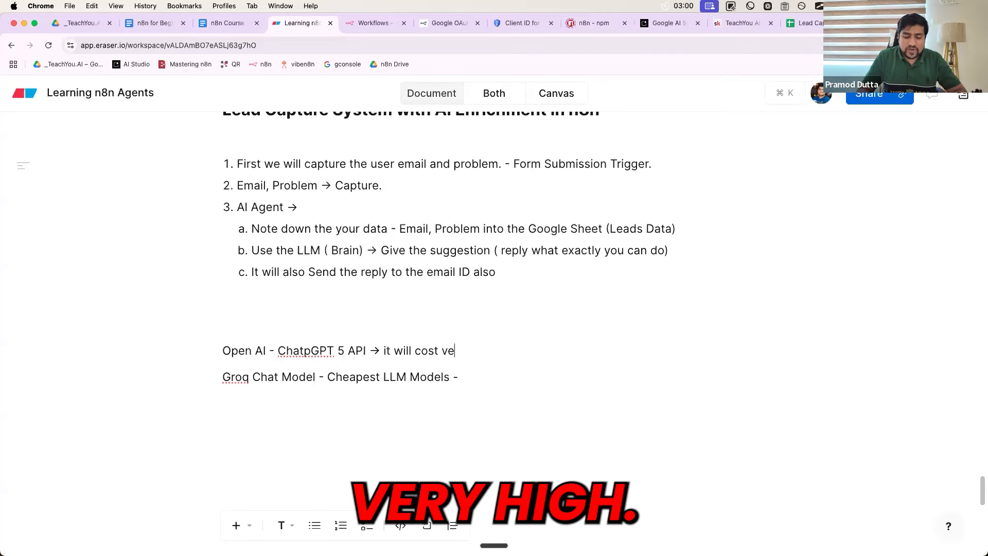
text(ry high - )
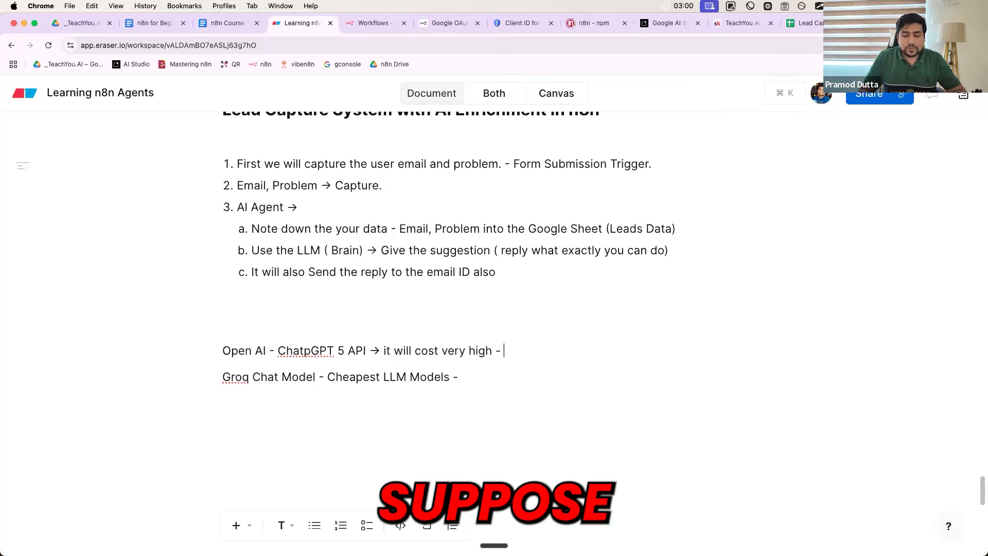
text(500 Reques)
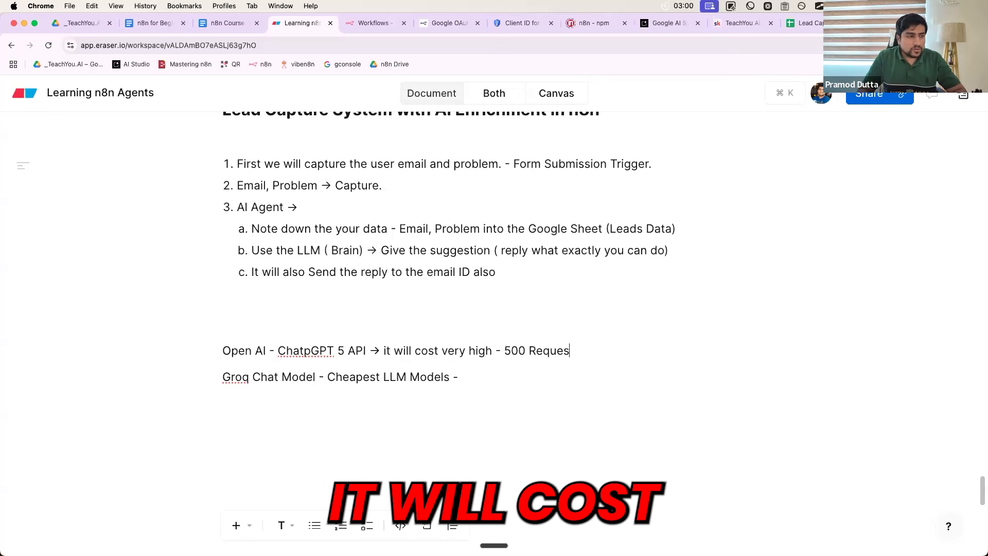
text(t - 10$)
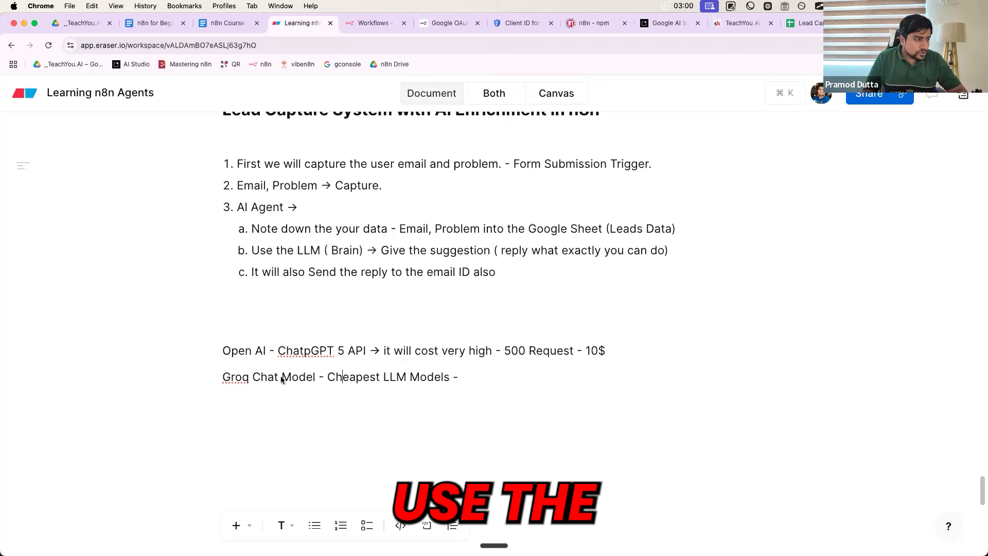
click(499, 379)
text(Llama)
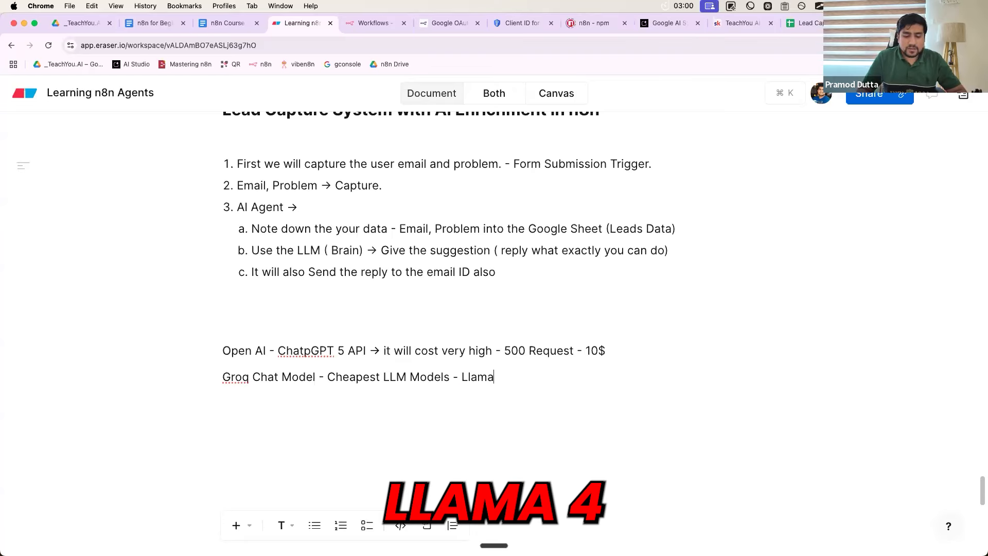
text( 4 - 500 )
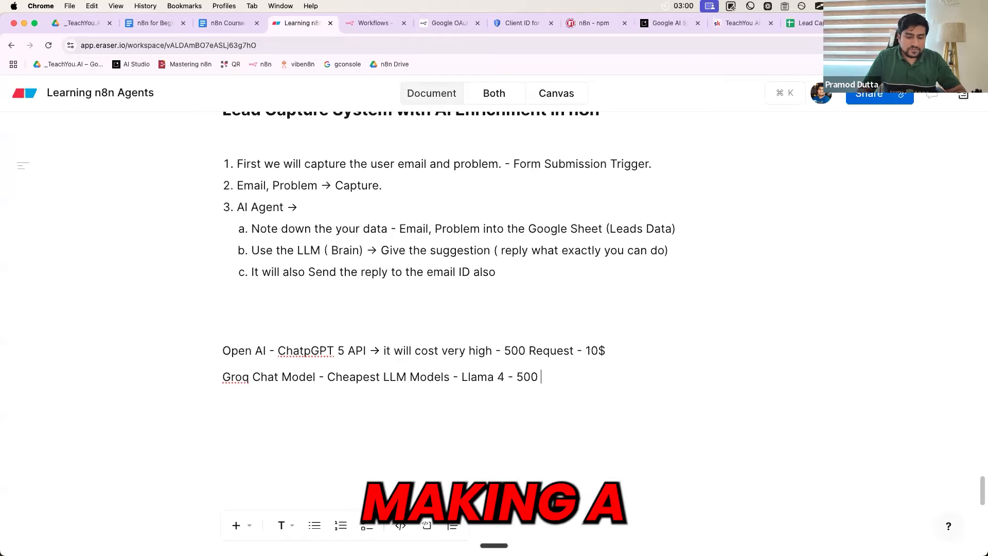
text(Request - )
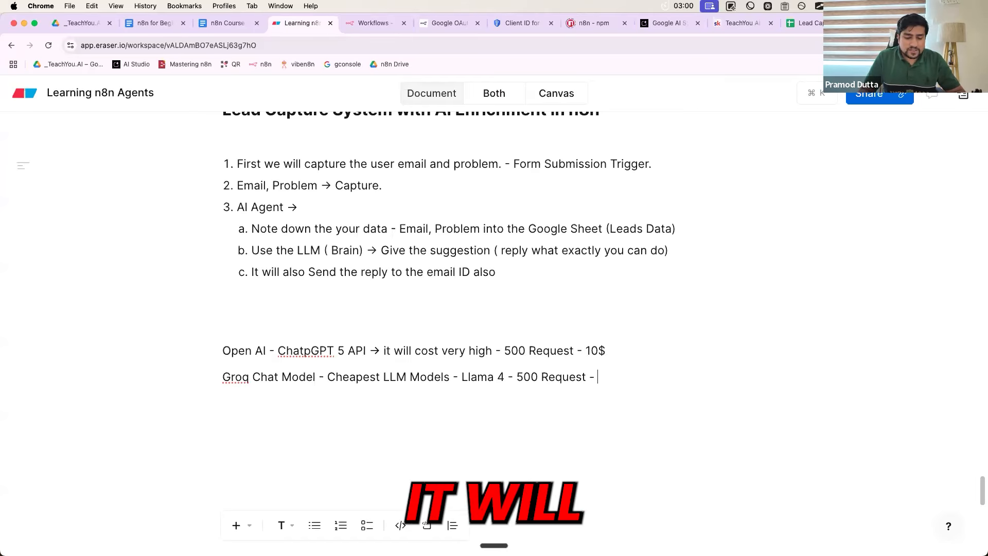
text(~1$)
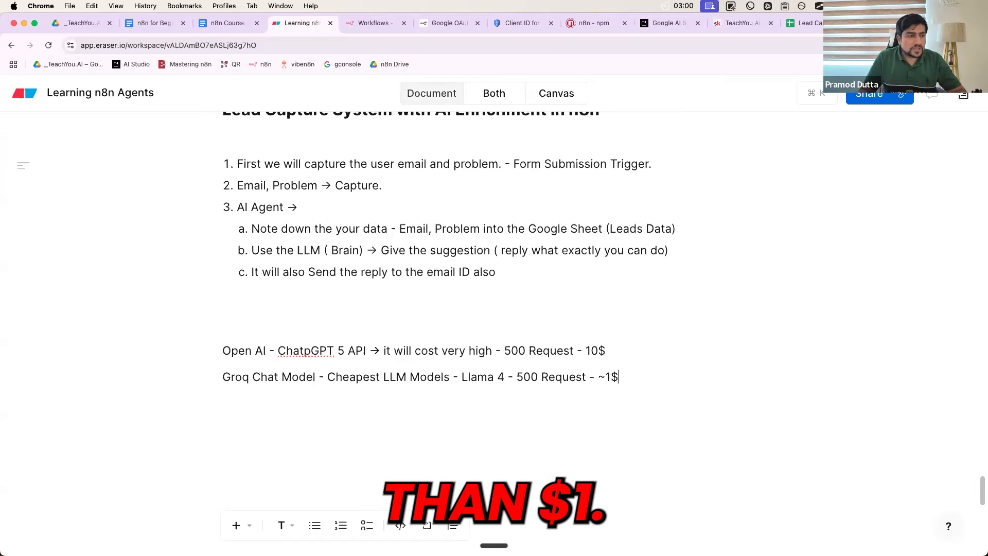
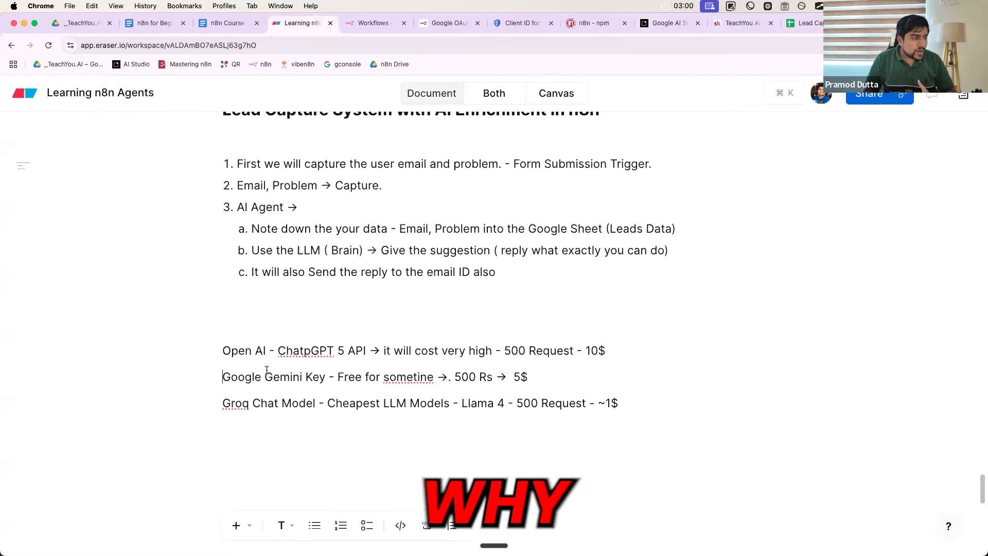
Highlight 'Groq Chat Model' in the Eraser notes, then scroll back up
drag(223, 404, 315, 403)
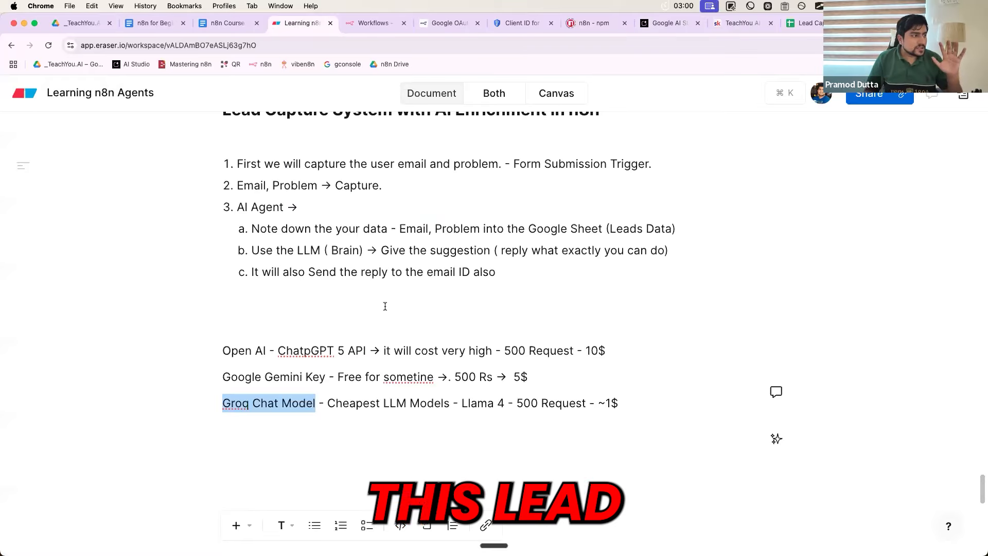
scroll(288, 127, up, 2)
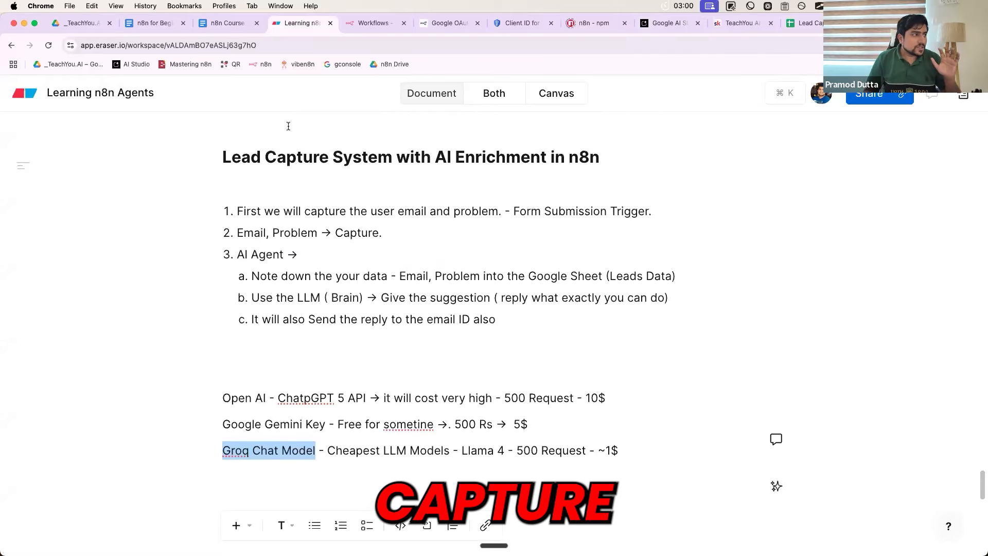
Screenshot the workflow diagram in the n8n Course document and copy it
click(218, 24)
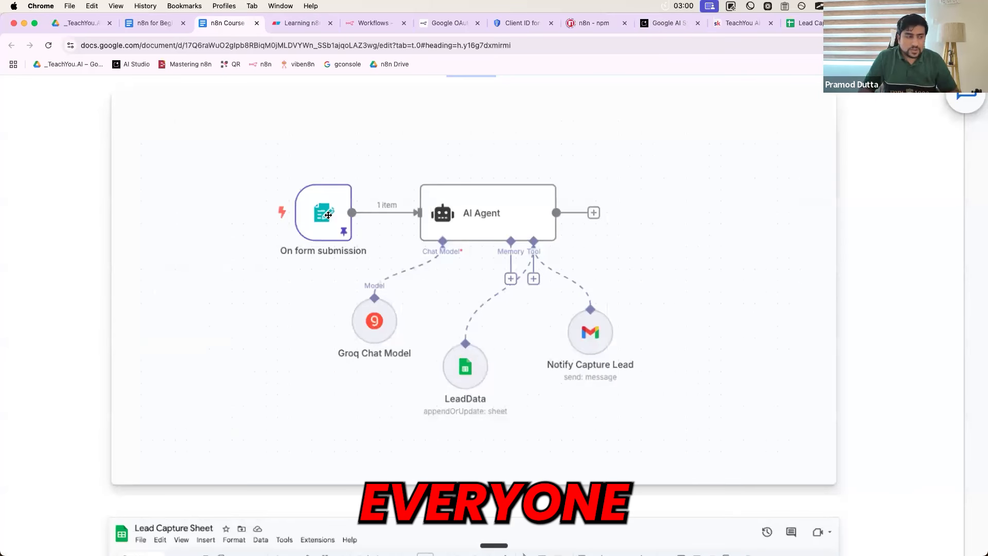
scroll(440, 201, down, 2)
right_click(440, 201)
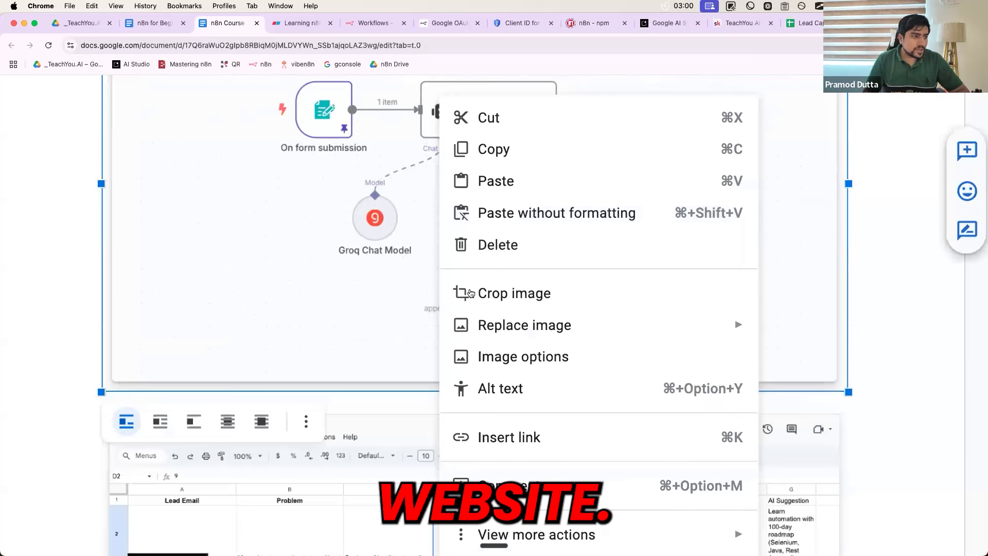
key(Escape)
scroll(33, 359, up, 2)
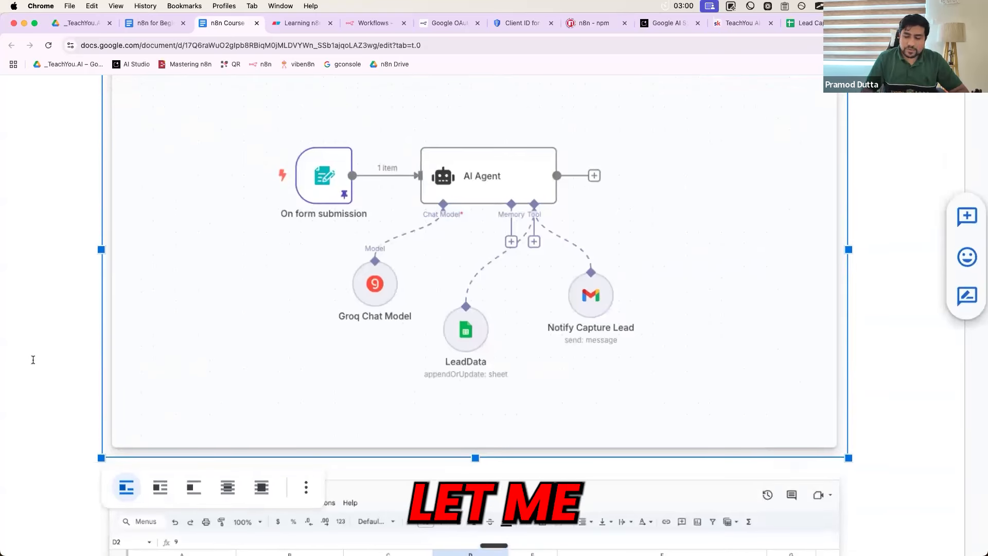
scroll(33, 360, down, 5)
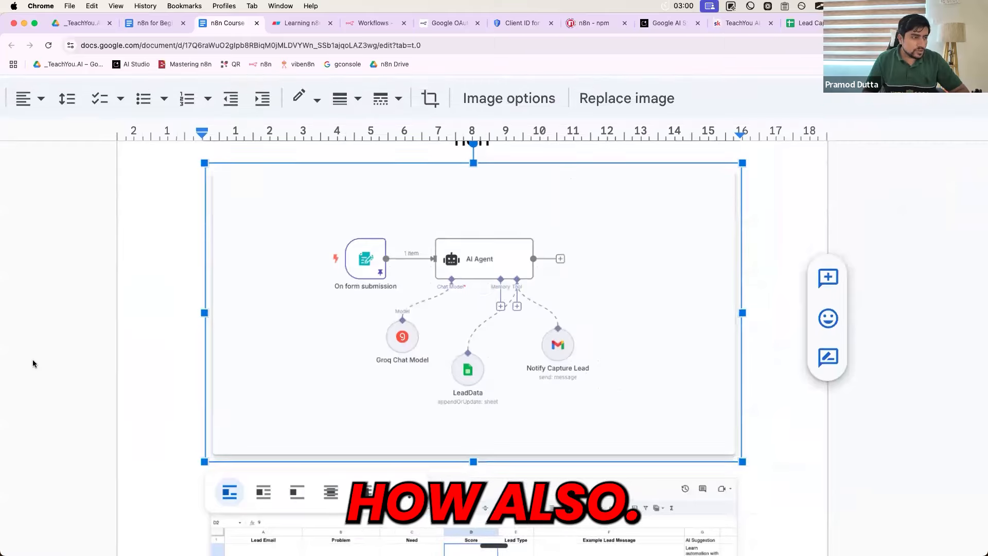
key(super+shift+4)
drag(203, 149, 674, 443)
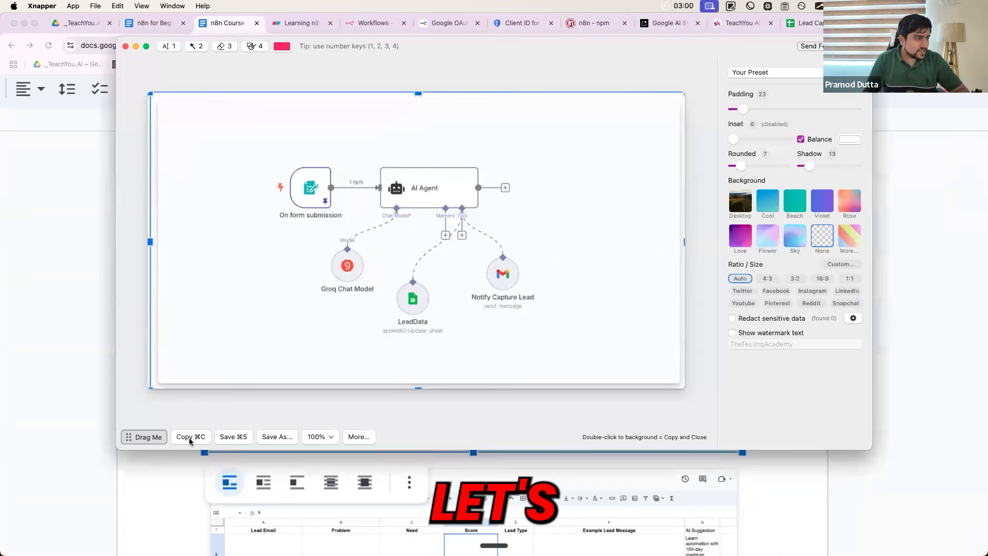
click(190, 437)
Paste the copied workflow diagram below the Learning n8n notes in Eraser
key(ctrl+Tab)
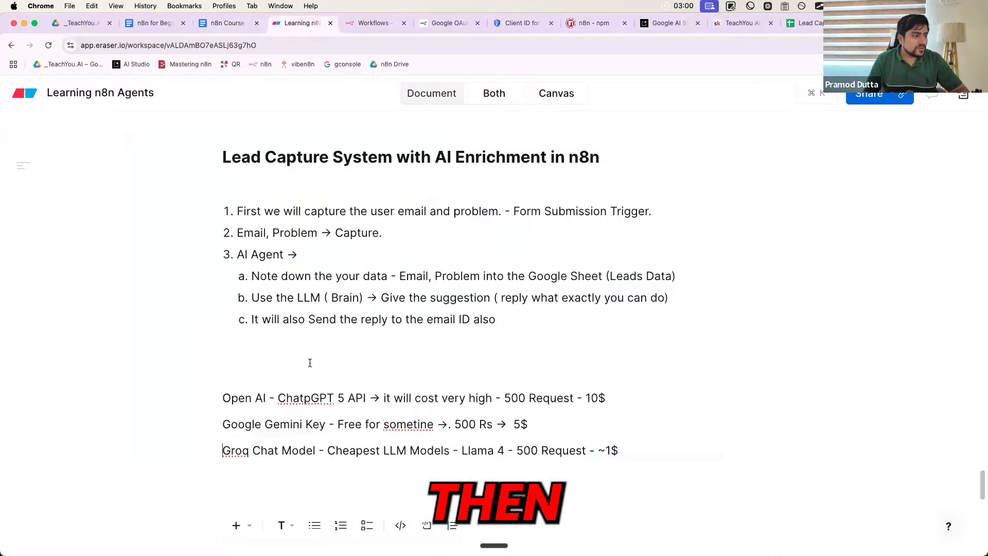
scroll(310, 363, down, 5)
click(276, 368)
key(super+v)
scroll(276, 374, up, 2)
scroll(277, 374, down, 4)
click(270, 376)
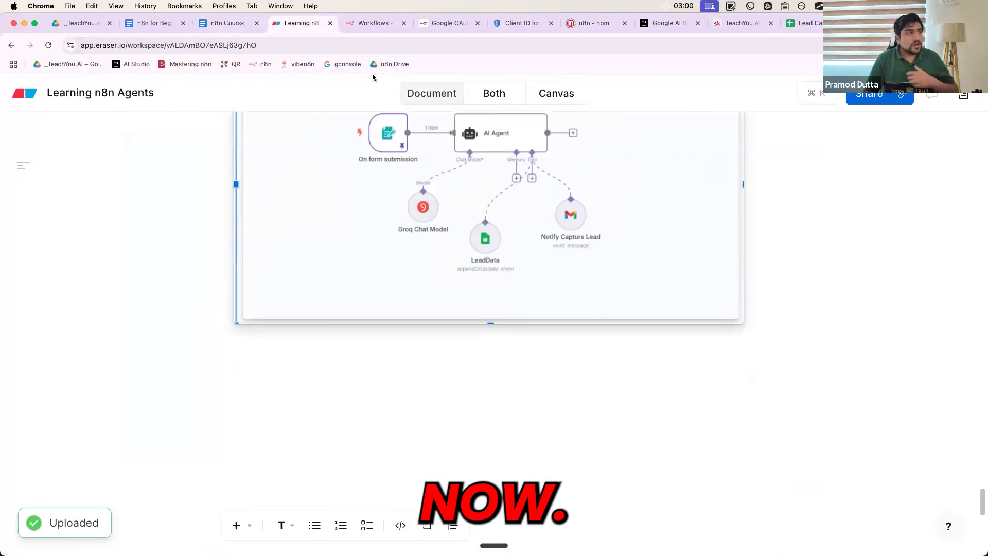
key(ctrl+Tab)
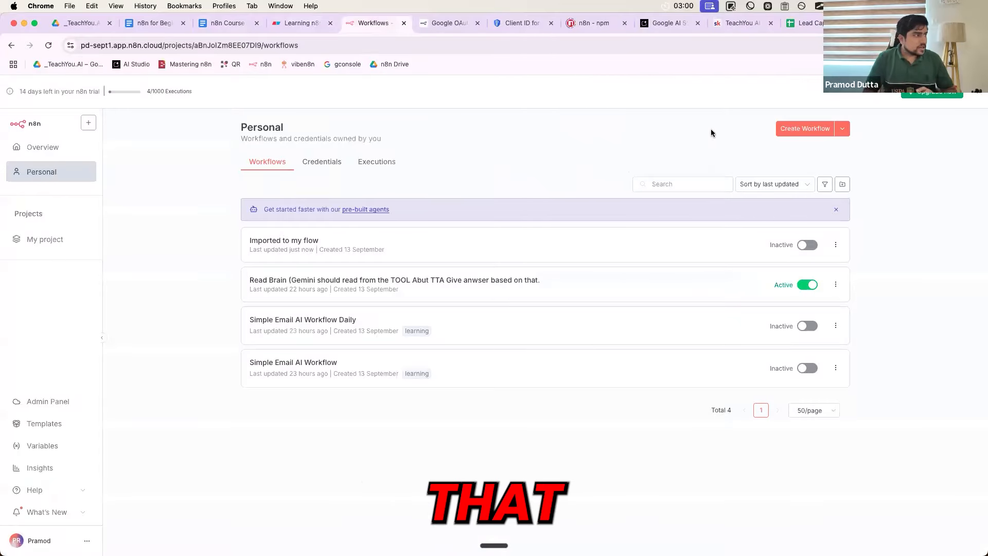
Load n8n.io in a new tab, close the old dashboard tab, and start a blank workflow
click(299, 44)
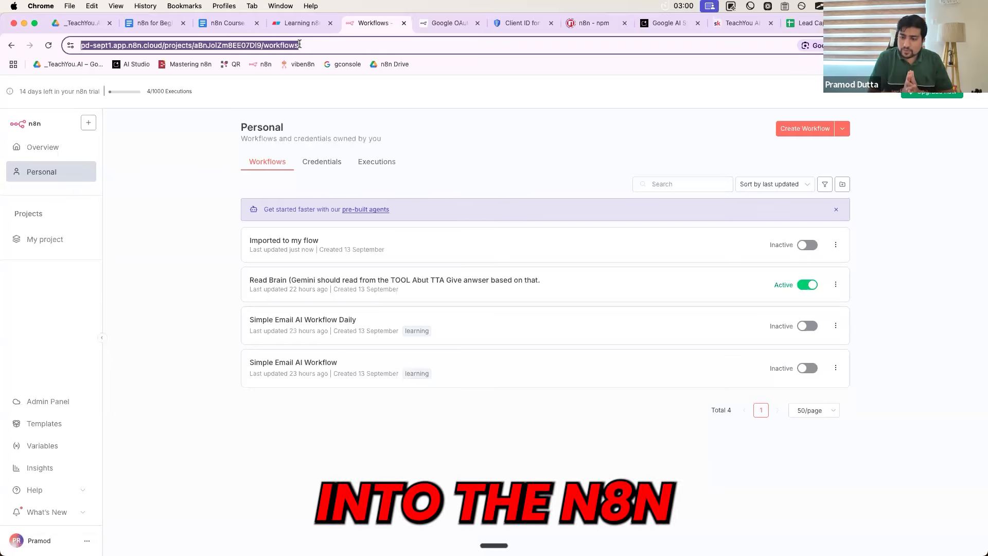
key(super+t)
text(n8n)
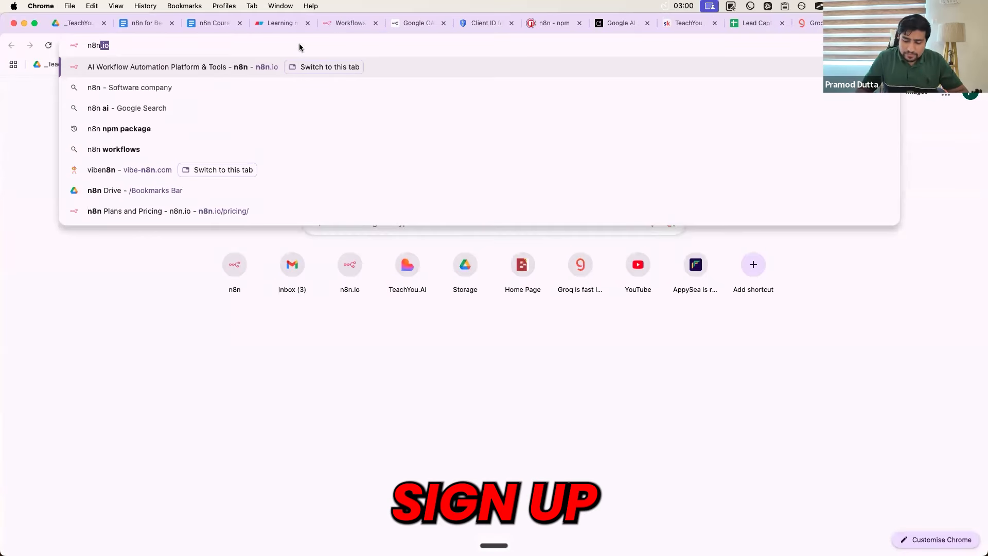
text(.io)
key(Return)
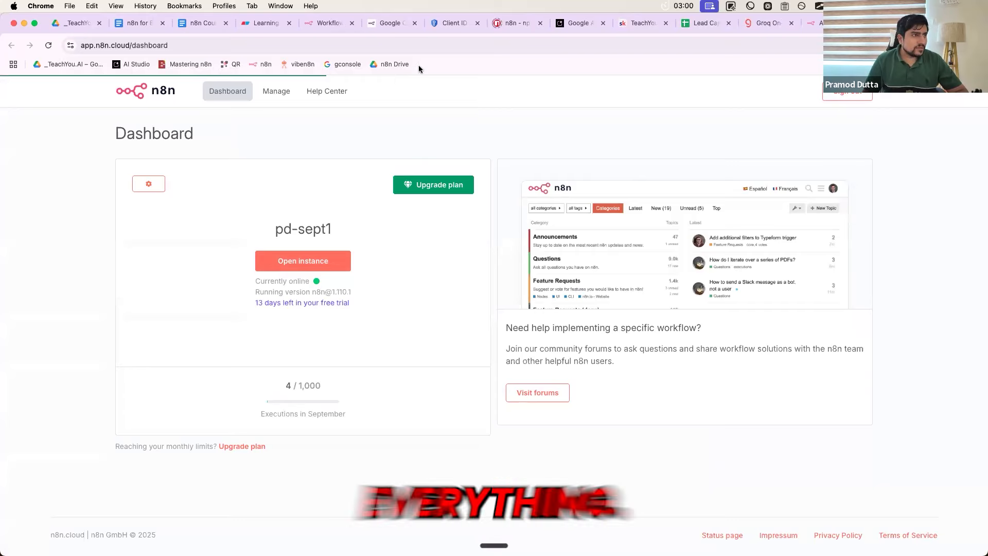
key(super+w)
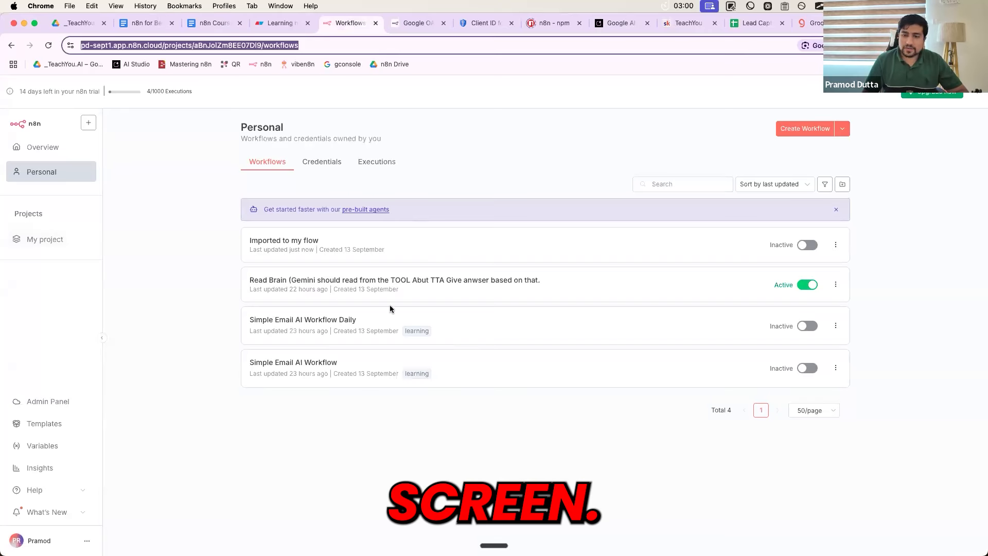
click(792, 127)
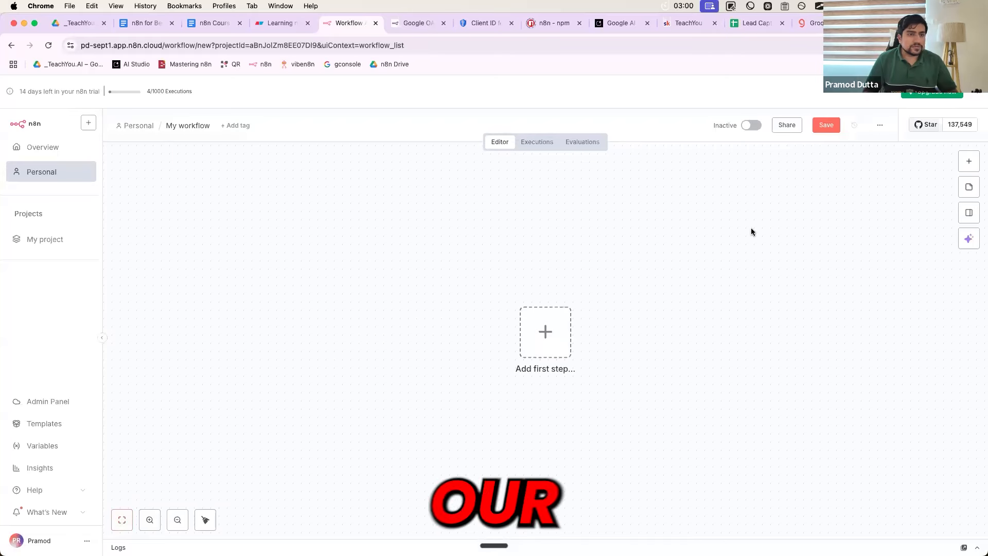
Add a sticky note and replace its placeholder text with the heading 'Capture of Lead'
click(967, 185)
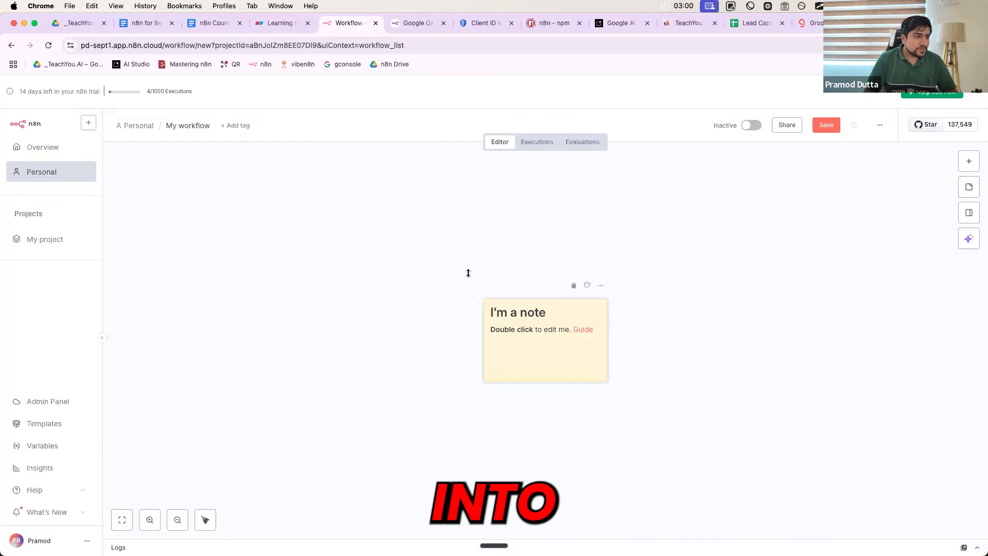
drag(581, 303, 376, 212)
double_click(309, 230)
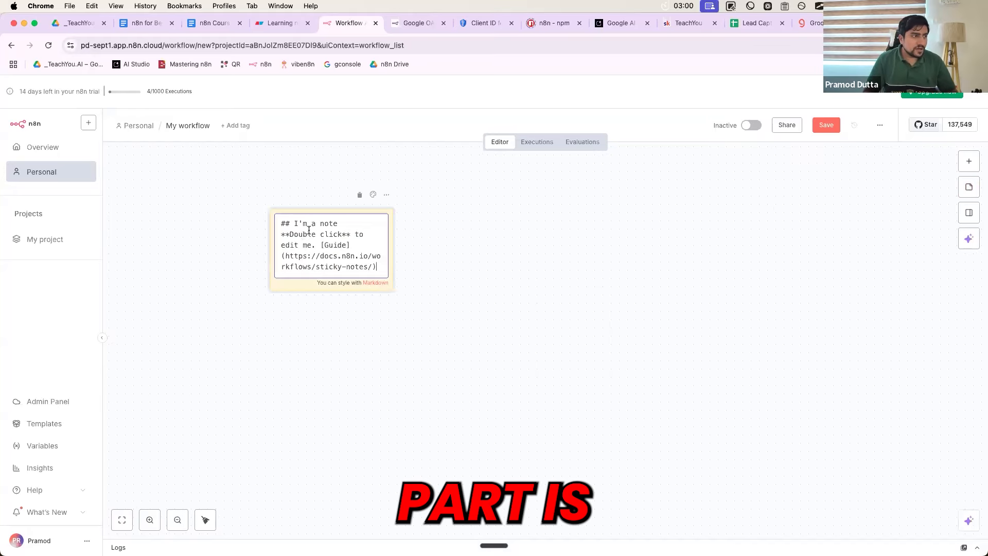
click(284, 239)
shift+click(377, 266)
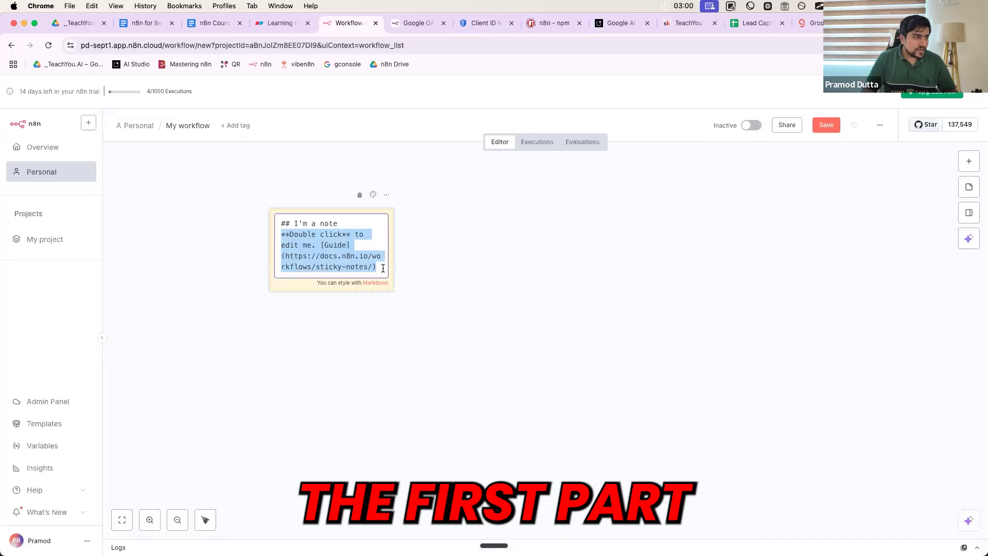
key(BackSpace)
drag(348, 228, 296, 224)
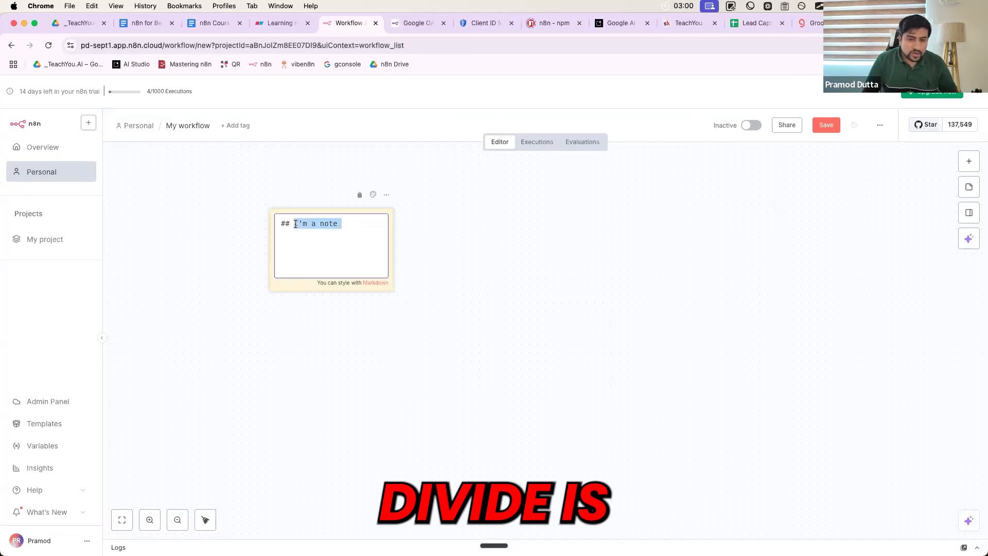
key(BackSpace)
text(Caoture)
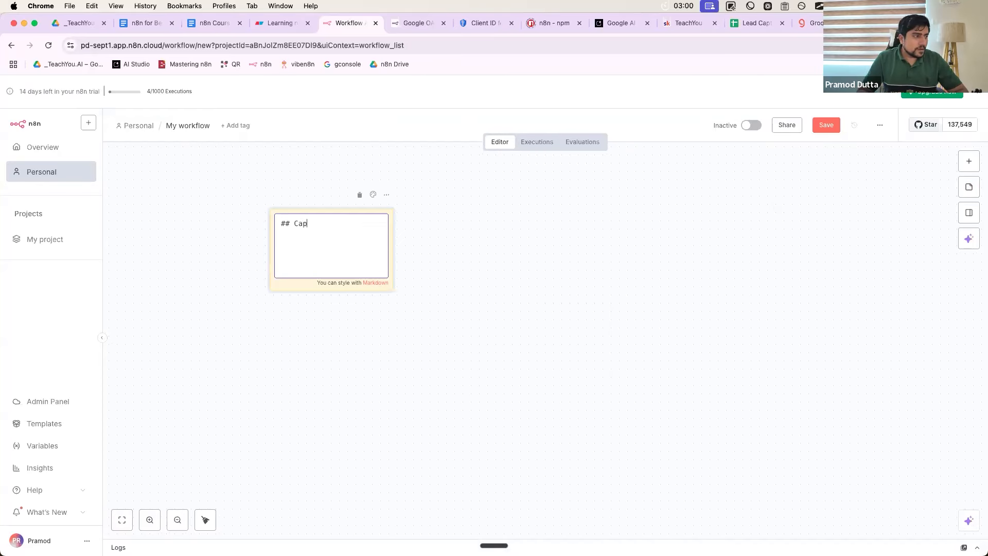
text( of Lead)
click(327, 309)
Duplicate the Capture of Lead note and place the two copies side by side
key(super+c)
key(super+v)
drag(492, 307, 303, 249)
drag(581, 372, 524, 245)
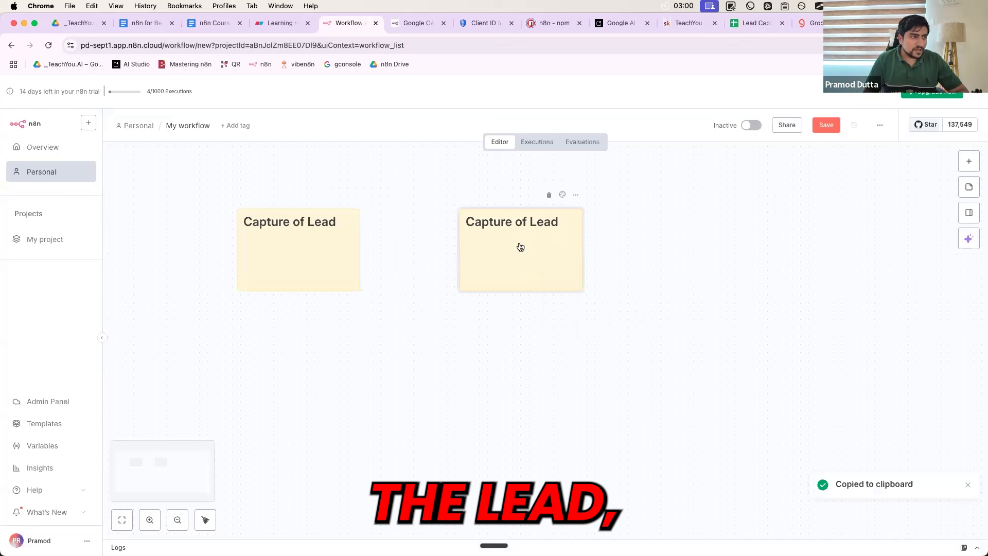
Retitle the second note 'Step 2 - Give to AI Agent (Give Sugesstion)', widen it, and colour it green
double_click(500, 222)
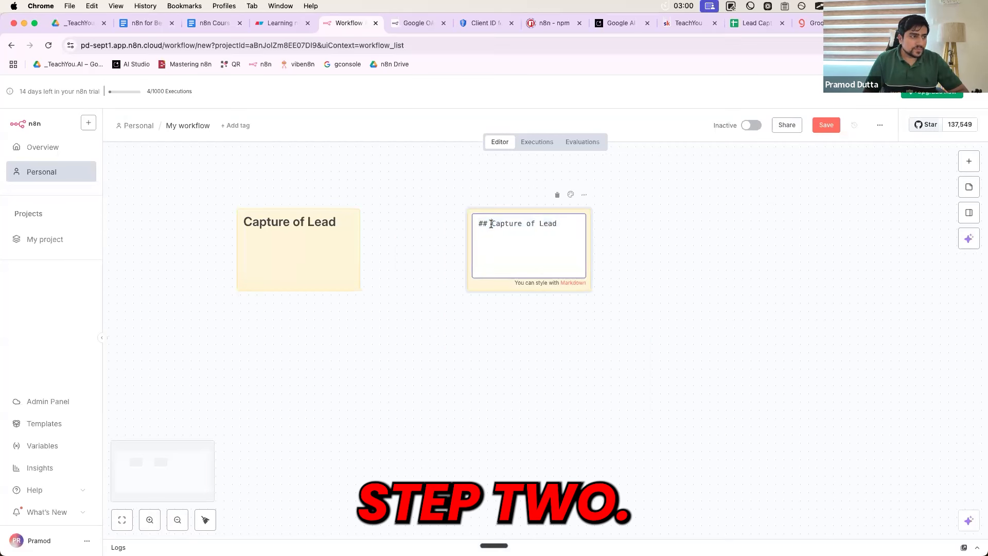
click(491, 224)
text(Step 2 -)
key(shift+super+Down)
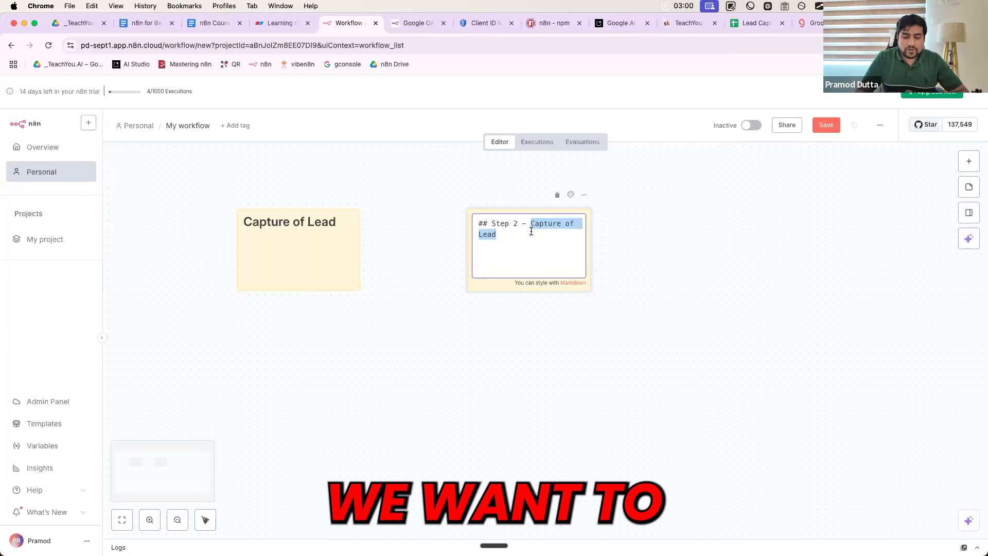
text(Give to AI Agent )
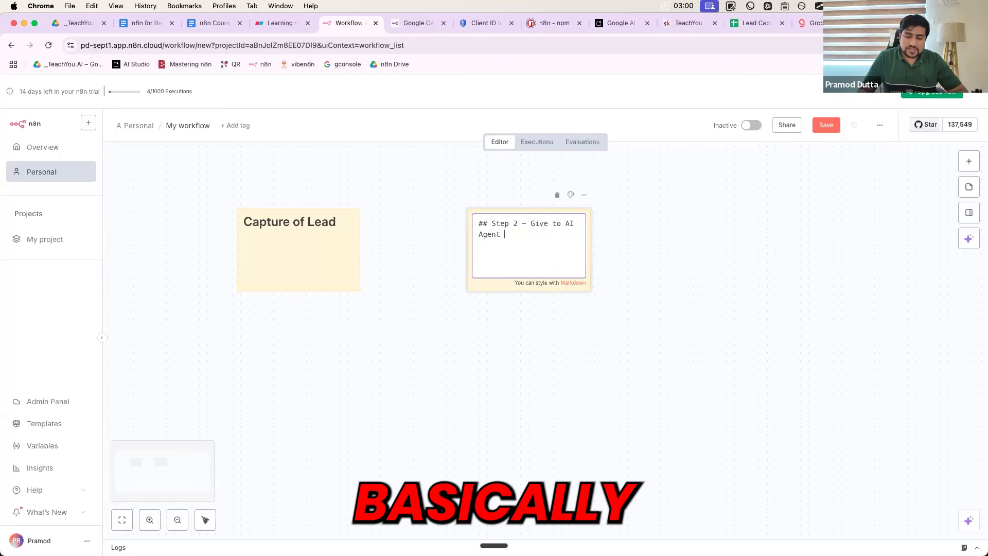
text((Give Suge)
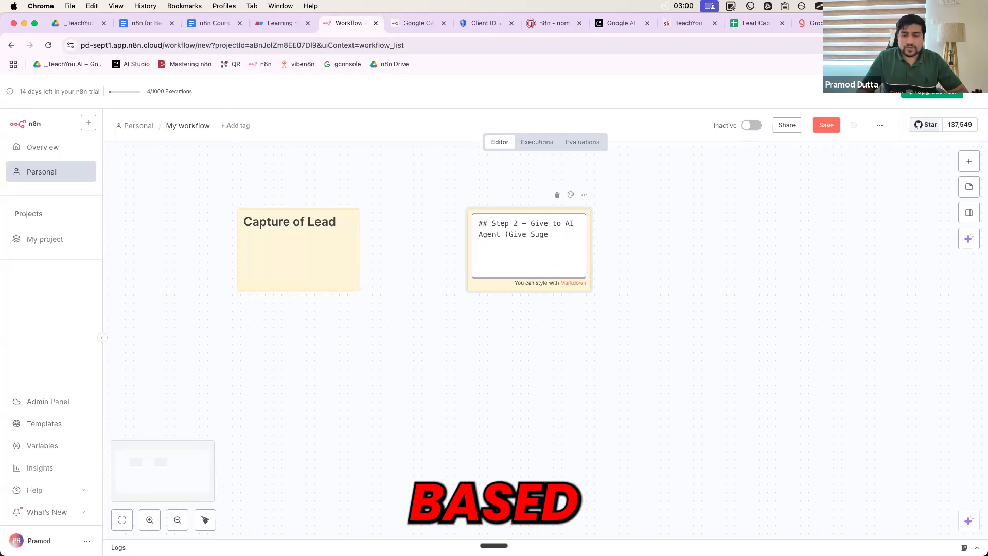
text(sstio)
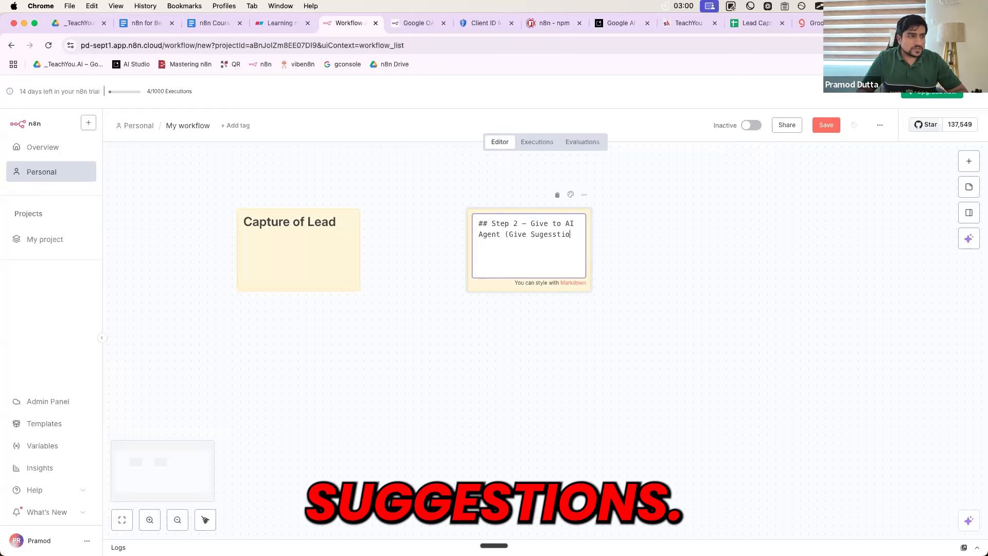
text(n)
click(536, 337)
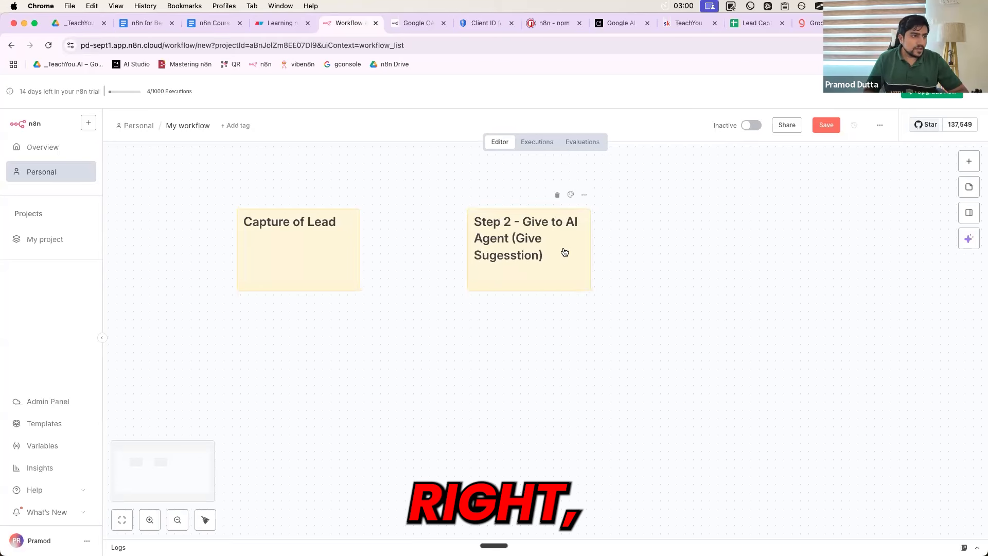
drag(590, 244, 523, 247)
drag(631, 245, 731, 245)
click(710, 194)
click(708, 176)
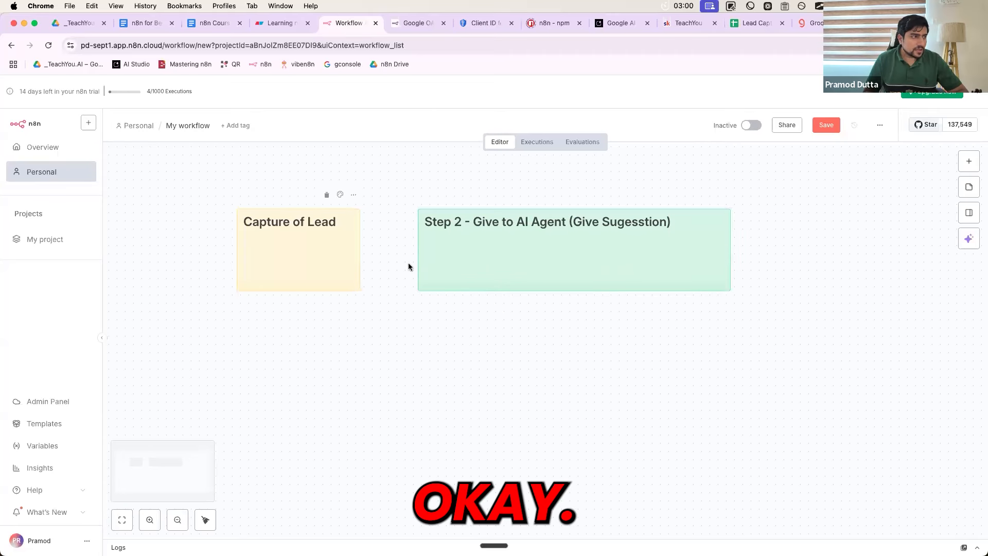
Prefix the first note with 'Step 1 -', widen it, and duplicate the Step 2 note
double_click(322, 223)
click(261, 223)
text(Step 1 -)
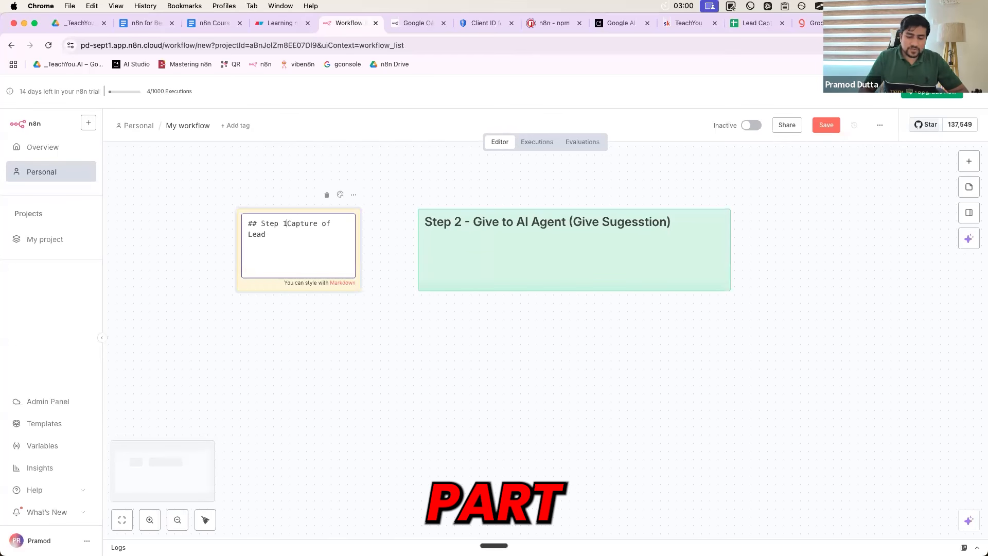
click(292, 363)
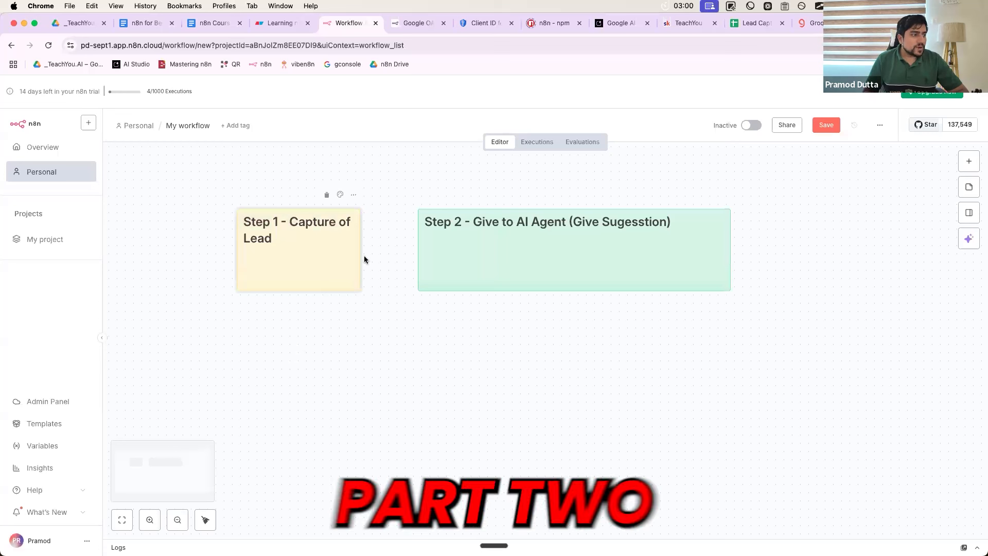
drag(361, 255, 397, 254)
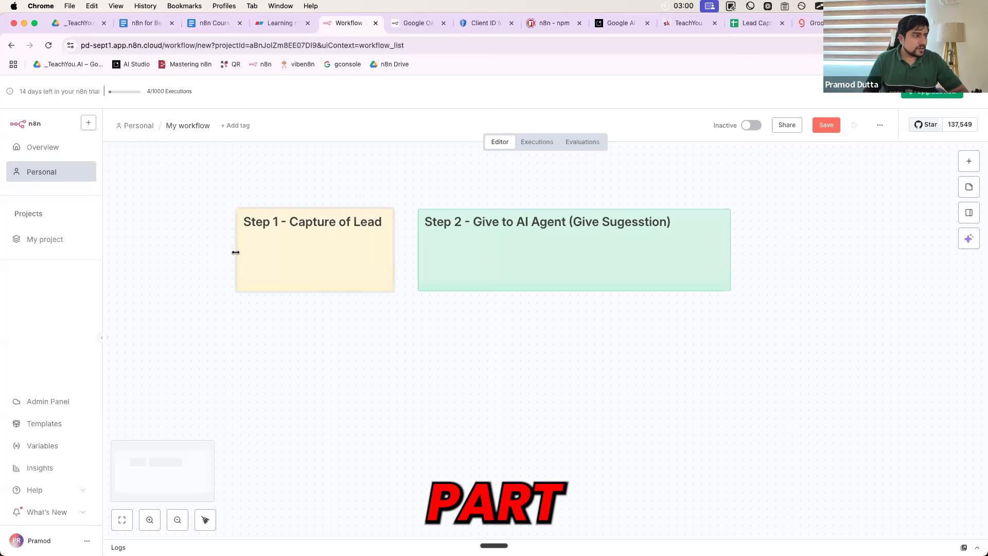
drag(201, 252, 204, 252)
drag(483, 260, 492, 260)
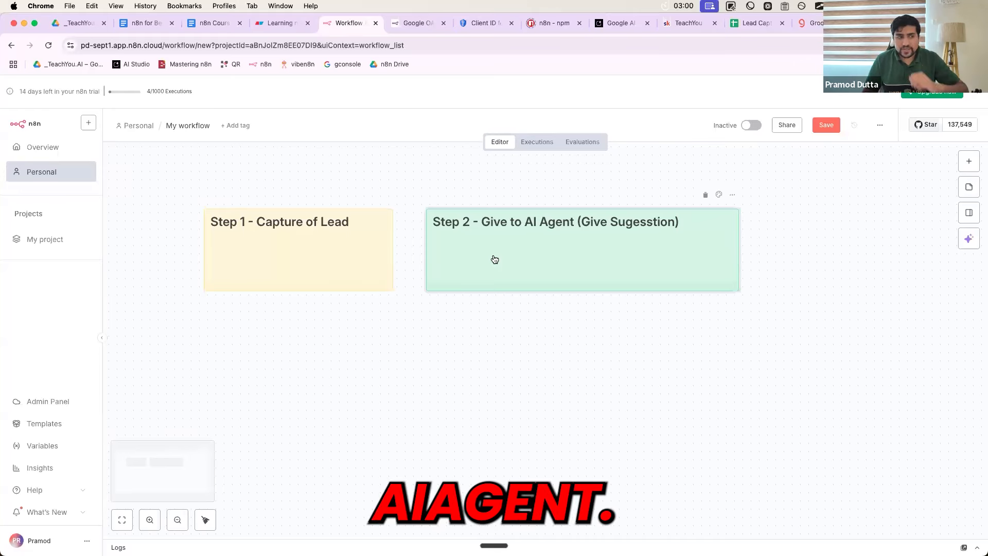
key(super+c)
key(super+v)
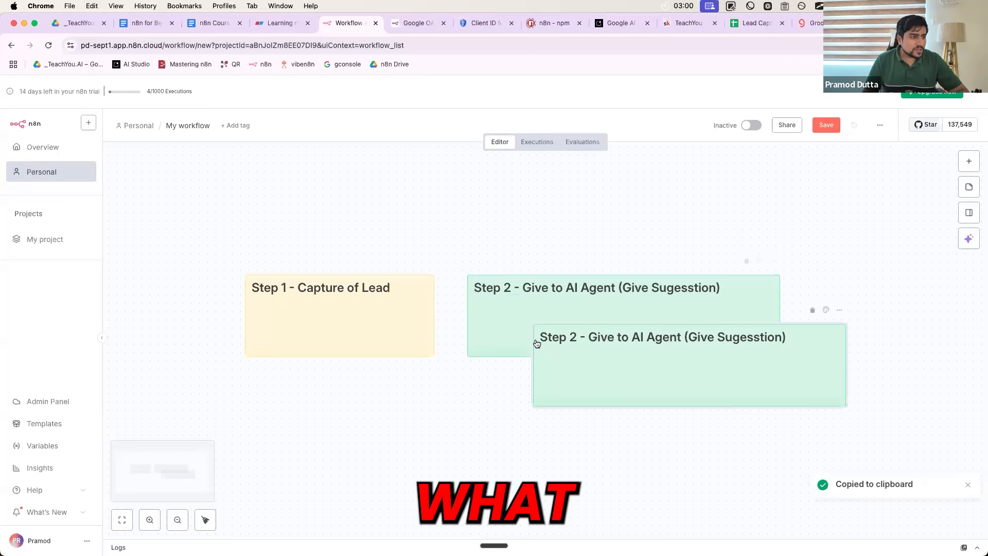
Turn the duplicate into a pink 'Step 3 - Sed the email suggsetion to the client' note
scroll(492, 299, down, 1)
drag(596, 309, 662, 399)
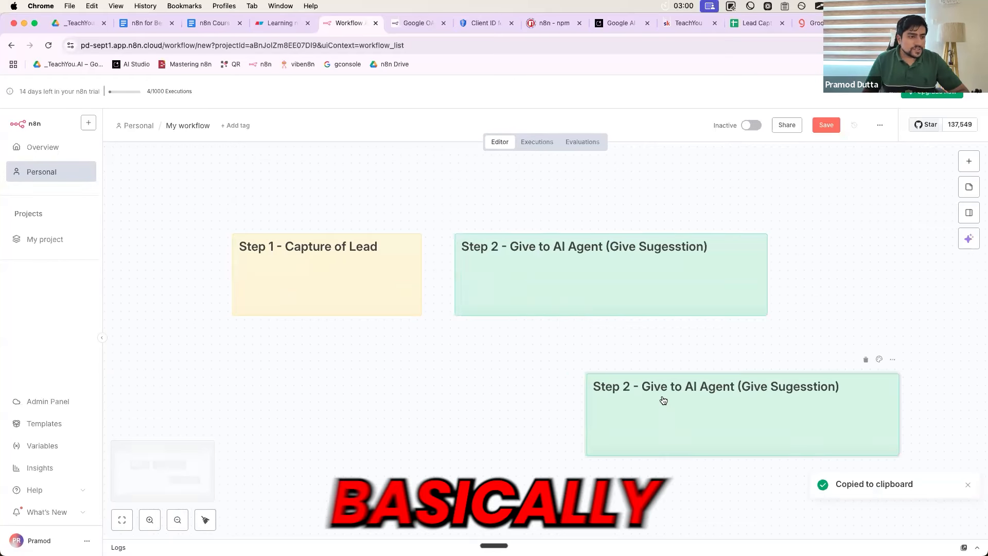
double_click(663, 393)
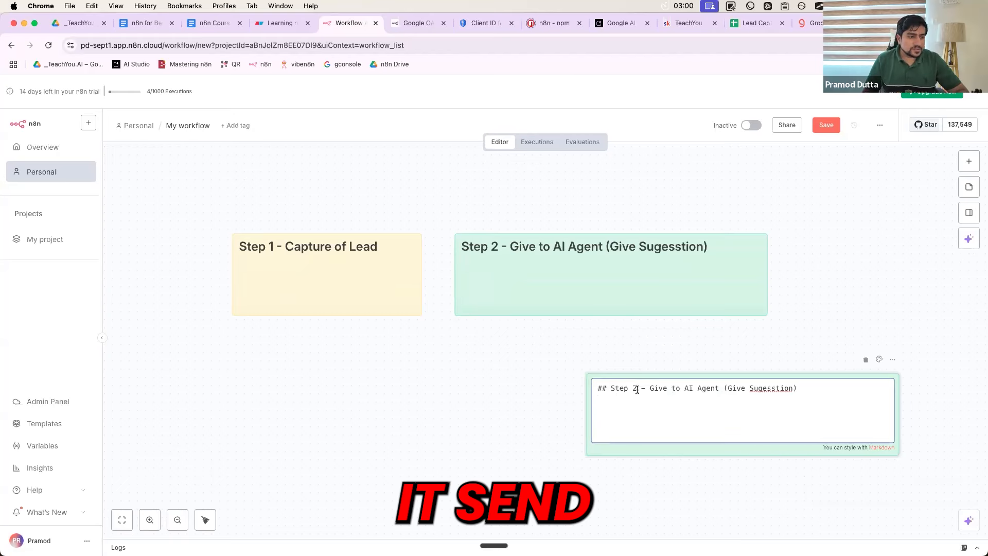
click(637, 390)
key(BackSpace)
text(3)
drag(649, 389, 821, 388)
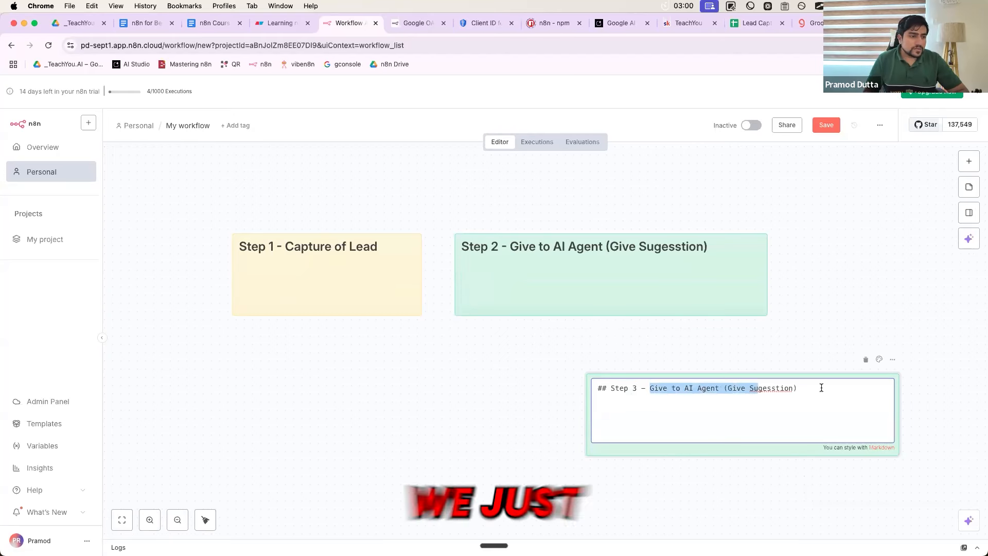
text(Sed)
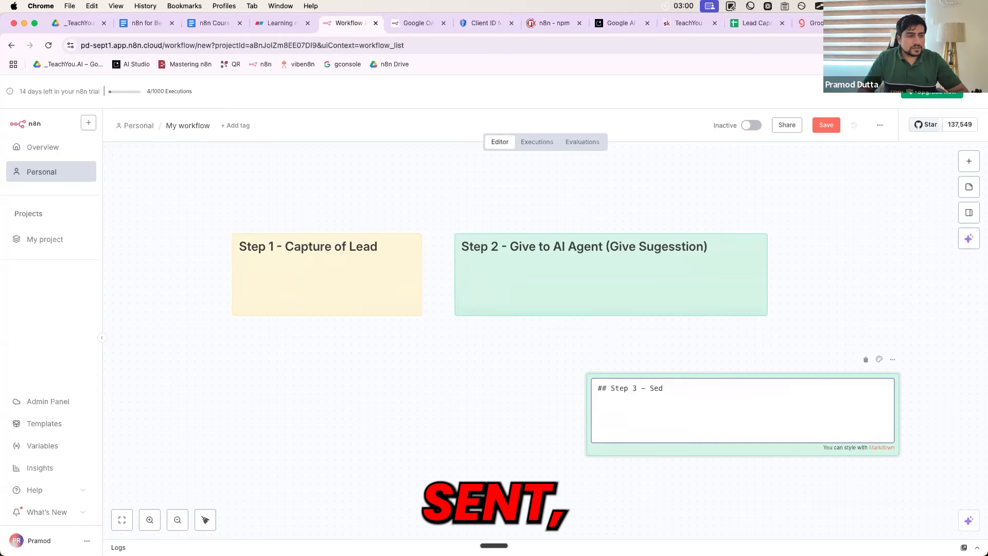
text( the email suggse)
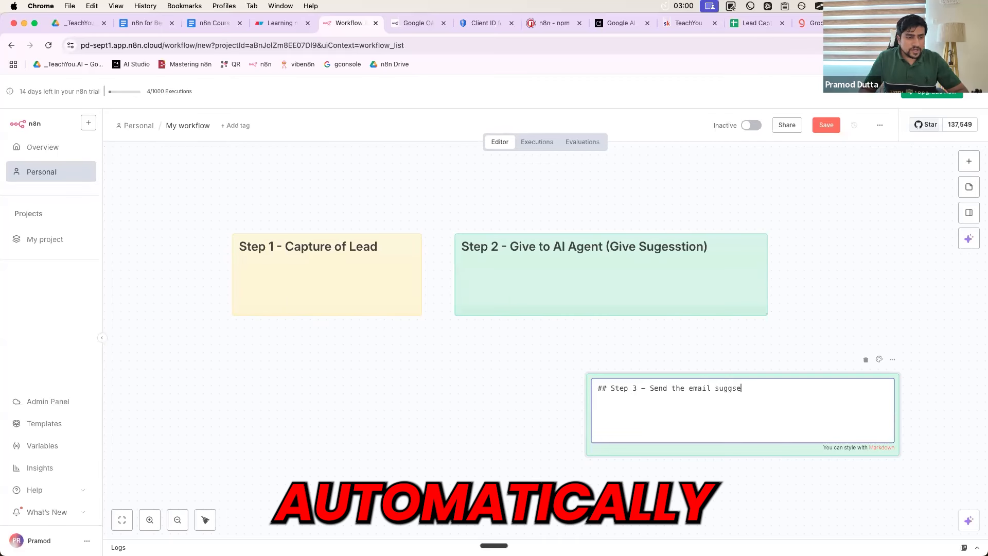
key(BackSpace)
key(BackSpace)
text(estion to the client)
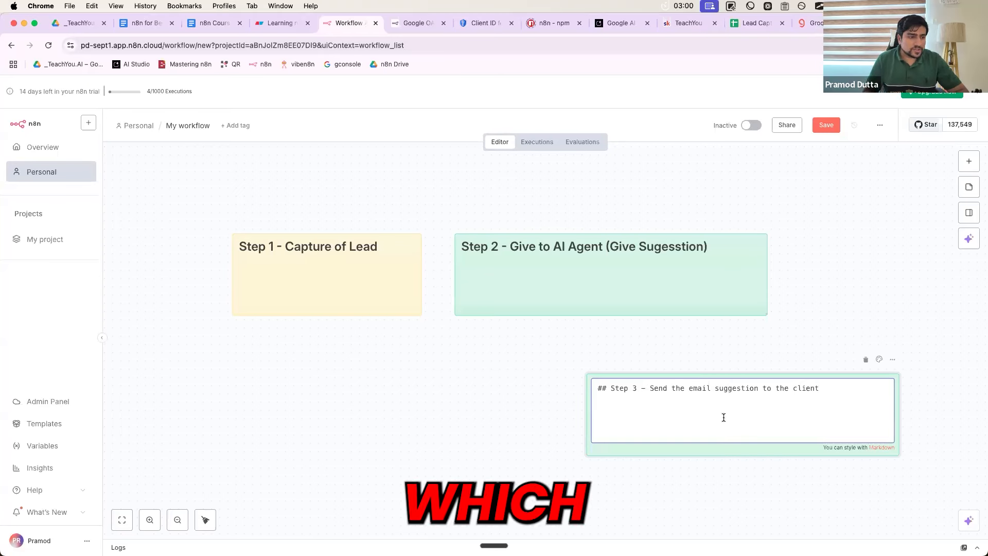
click(879, 359)
click(864, 339)
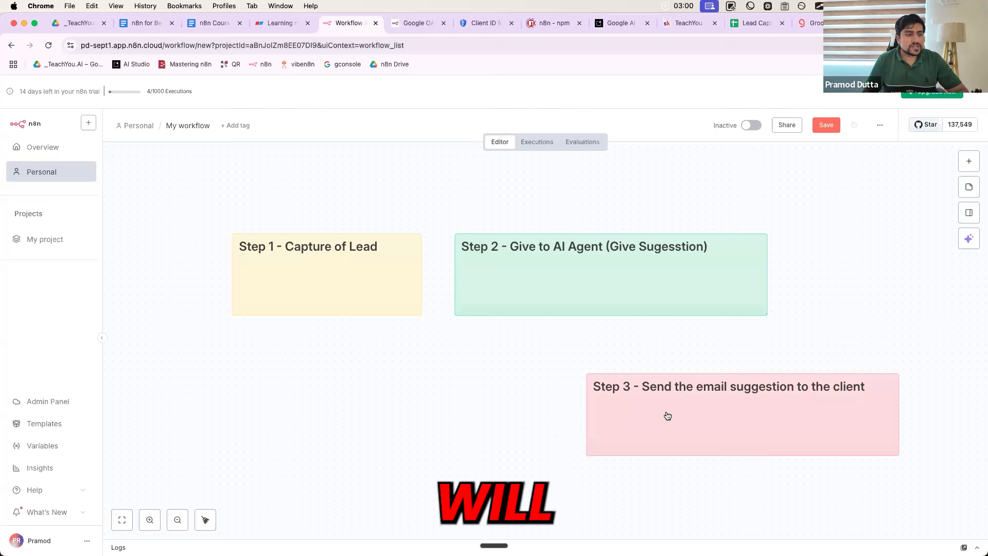
drag(701, 412, 661, 410)
scroll(661, 410, right, 1)
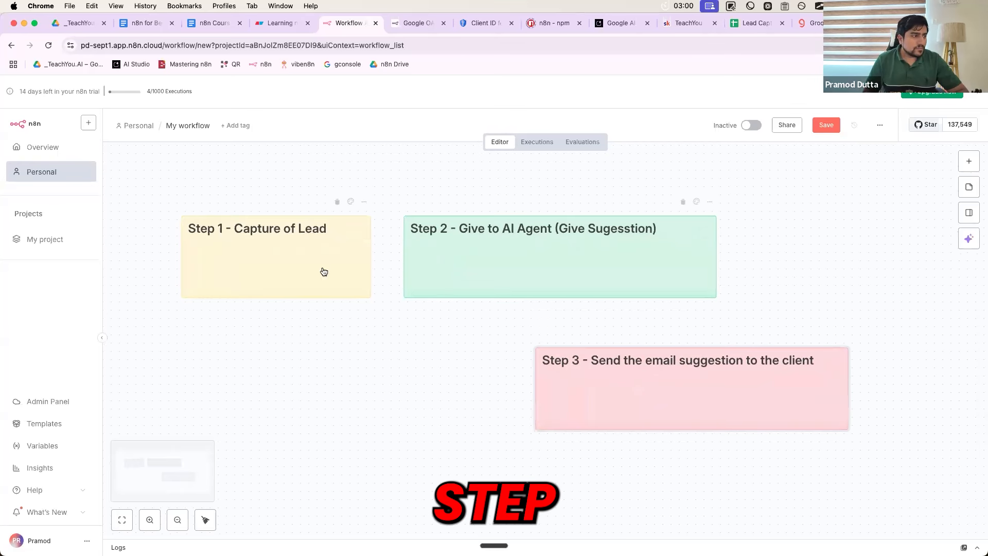
drag(589, 391, 629, 380)
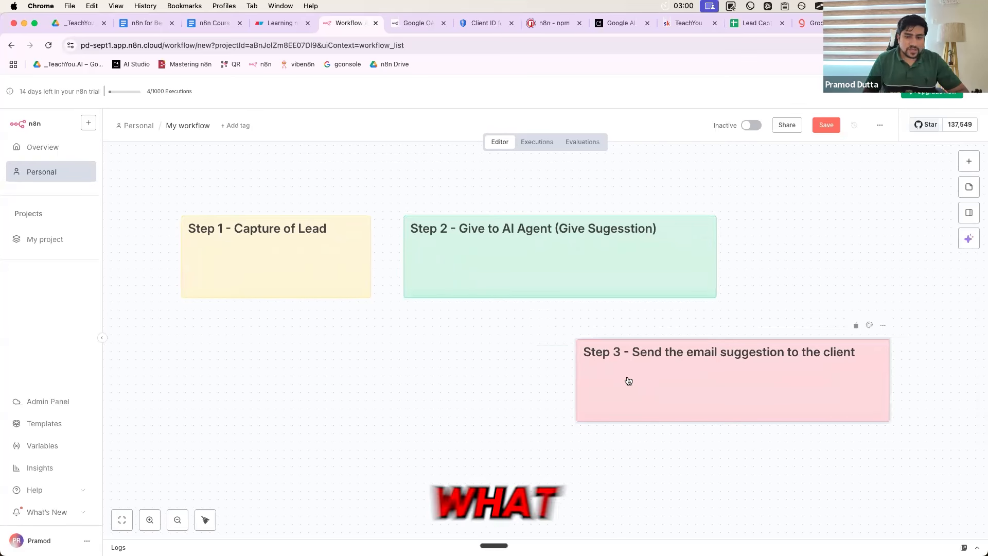
Add an extra # to the Step 3, Step 2 and Step 1 headings to shrink them
double_click(711, 353)
click(596, 355)
text(###)
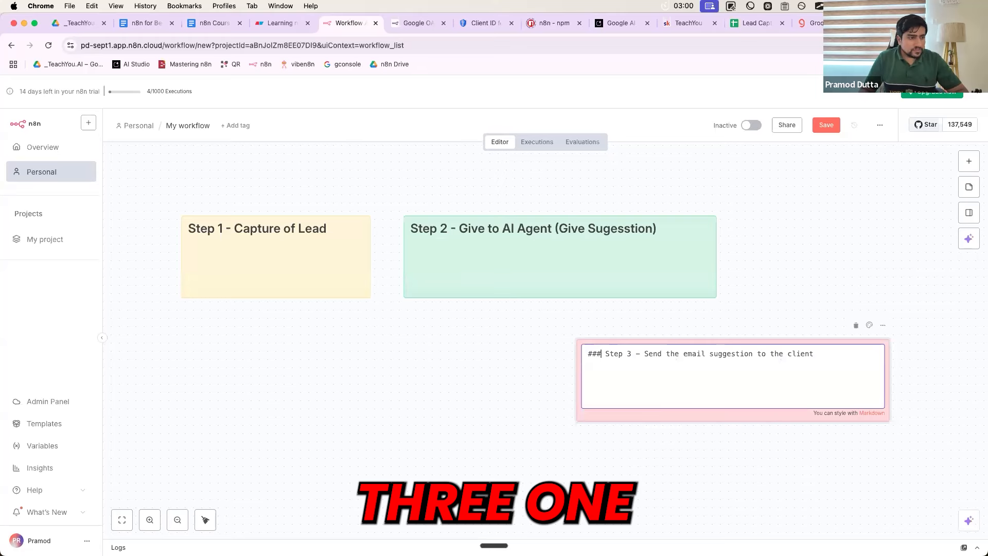
click(526, 368)
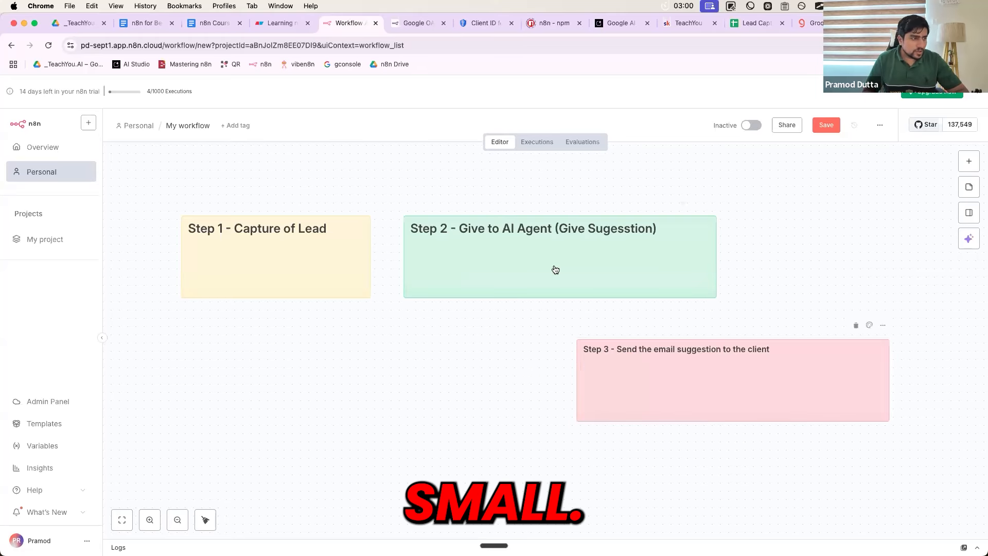
double_click(533, 262)
click(425, 230)
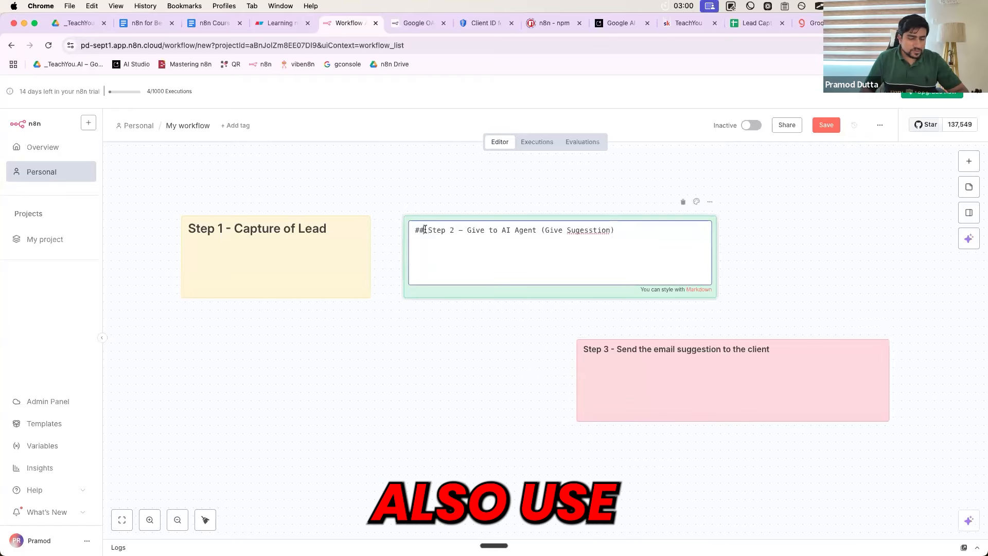
text(#)
click(424, 308)
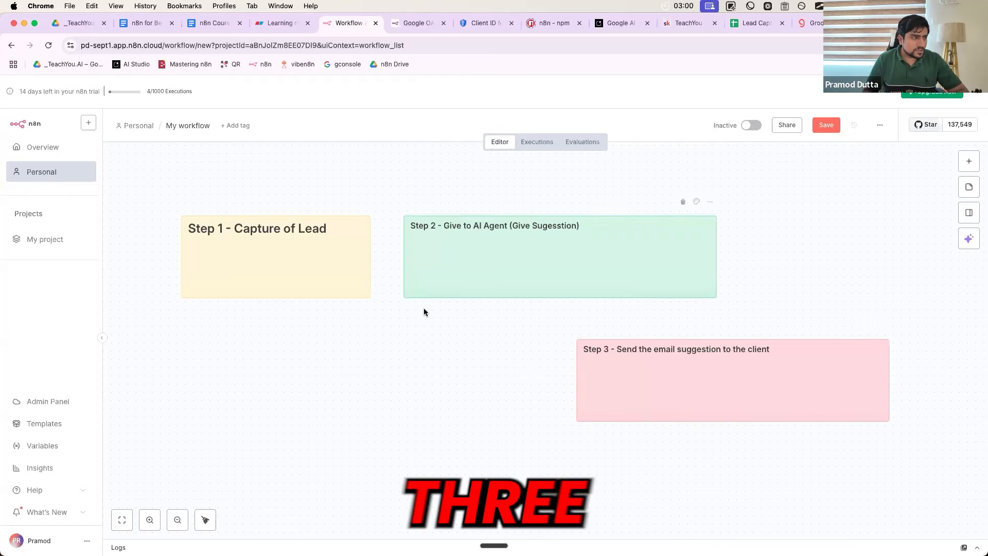
double_click(302, 258)
click(204, 230)
text(#)
click(240, 323)
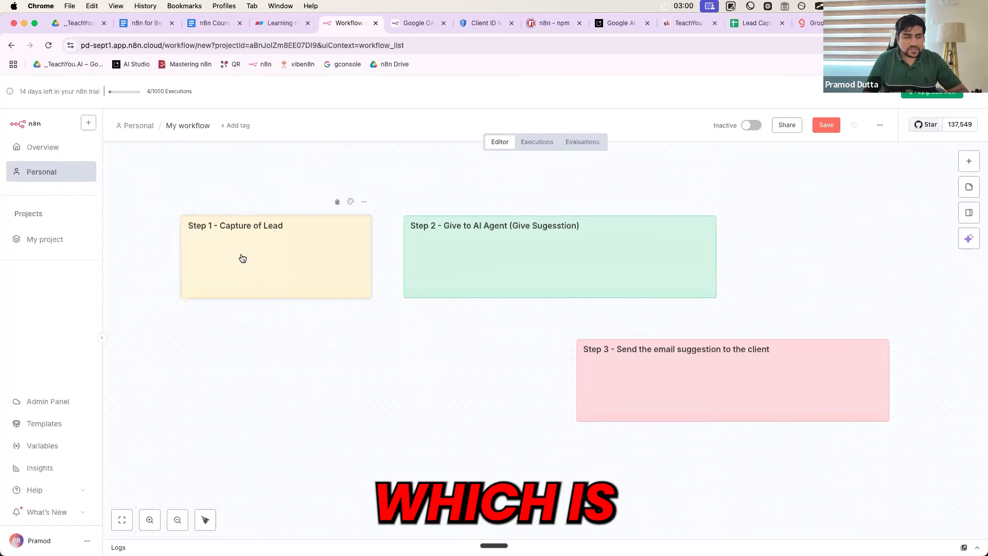
double_click(242, 258)
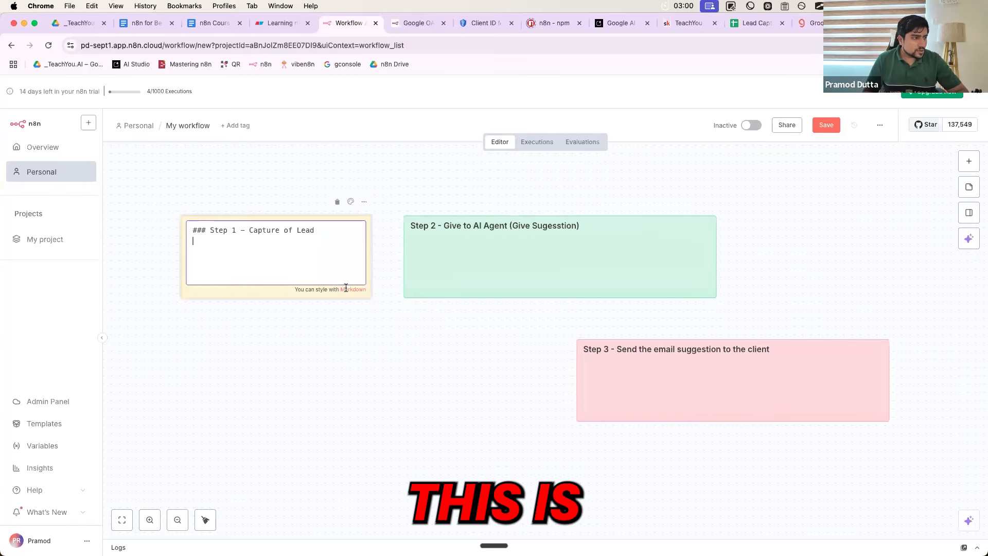
Search Google for 'markdown' in a new tab
key(super+t)
text(markdown)
key(Return)
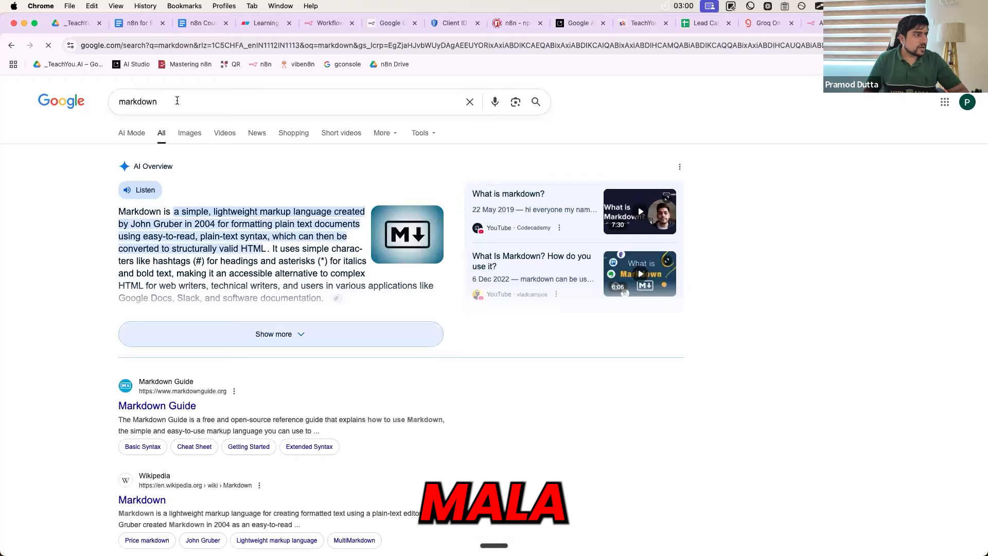
Open the StackEdit site from a 'markdown editor' search, then return to the n8n workflow
click(177, 101)
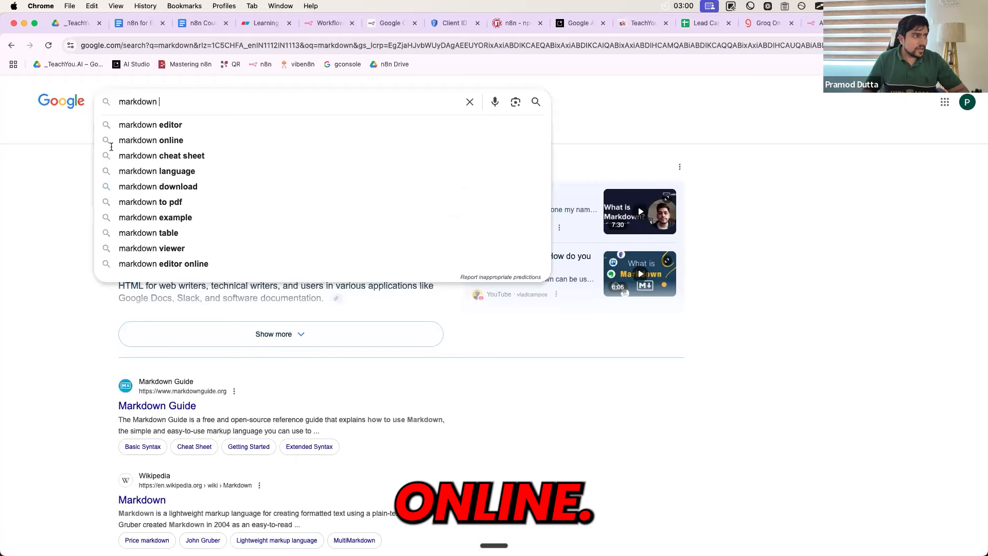
click(150, 125)
click(176, 187)
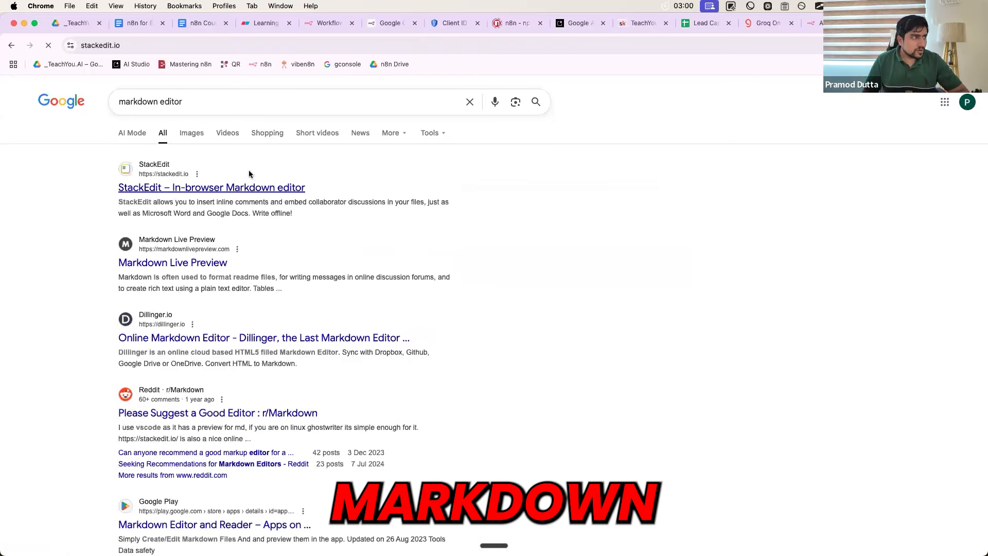
click(321, 23)
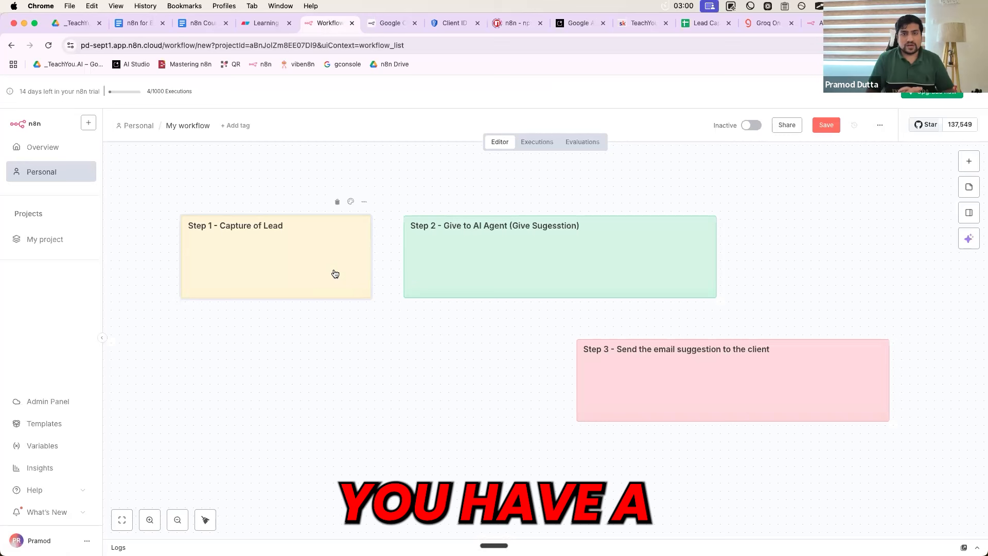
Add an n8n Form trigger using 'On new n8n Form event' from a 'form' node search
click(968, 161)
text(fo)
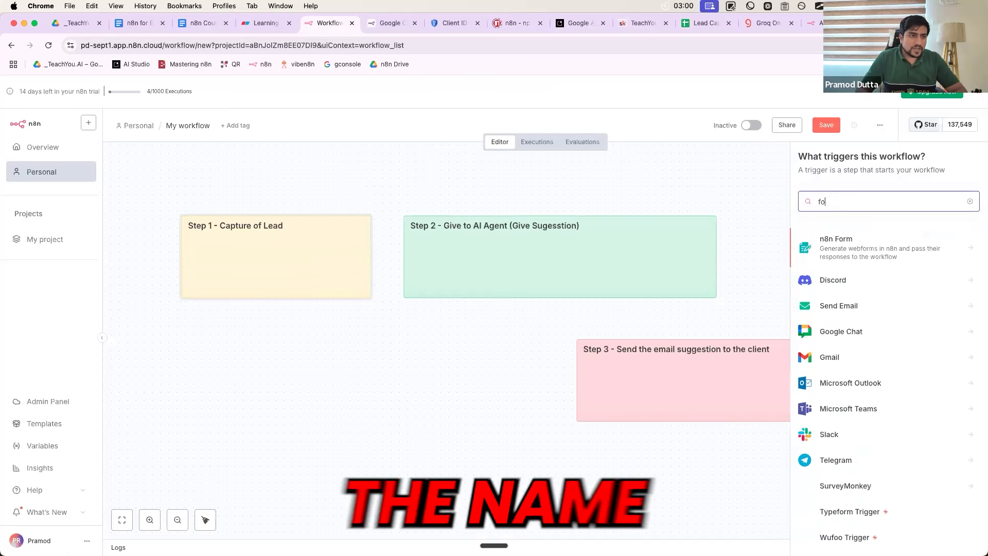
text(rm)
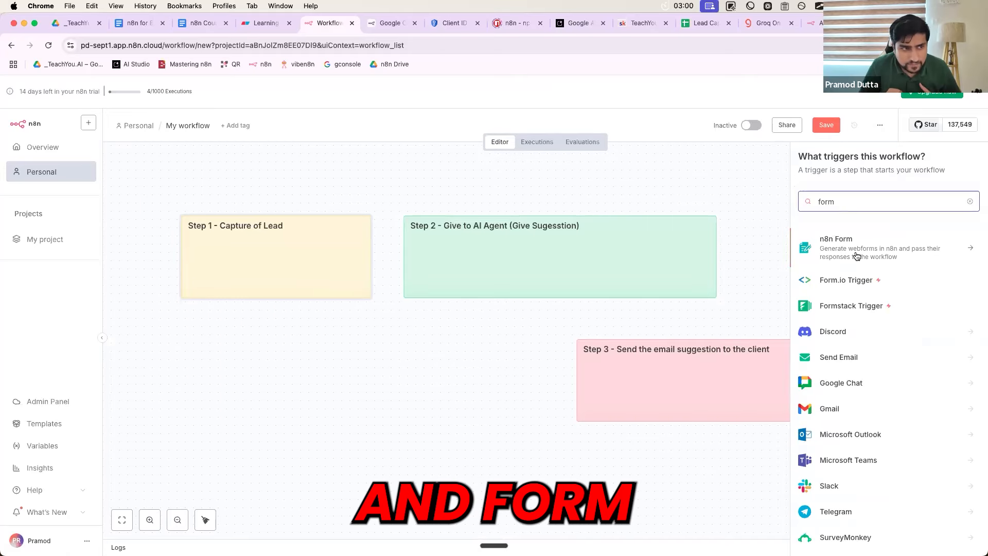
click(841, 249)
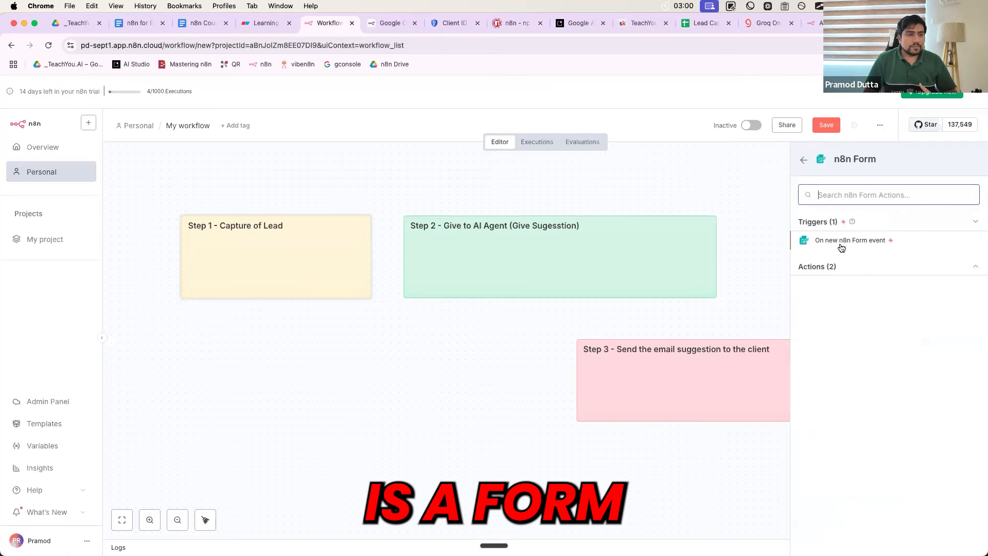
click(833, 266)
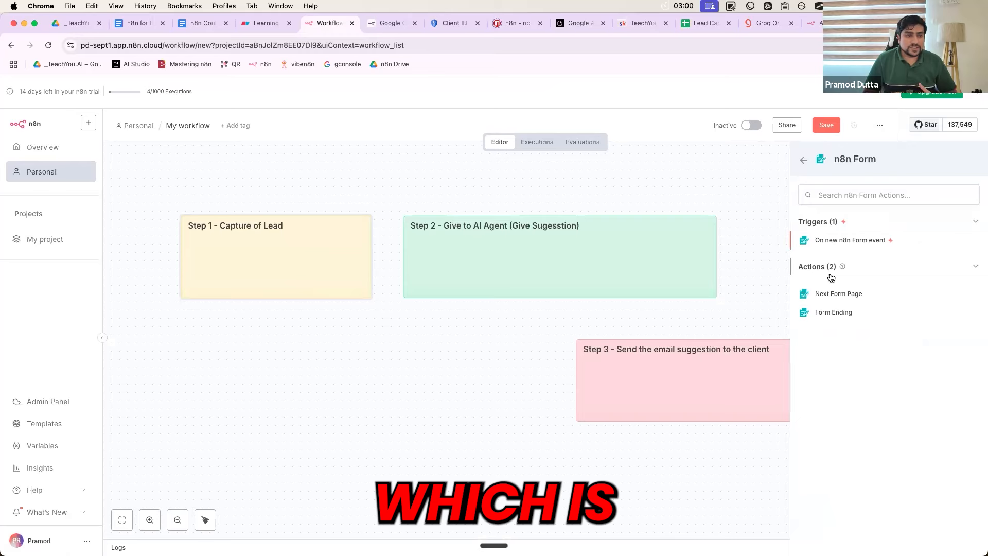
click(823, 240)
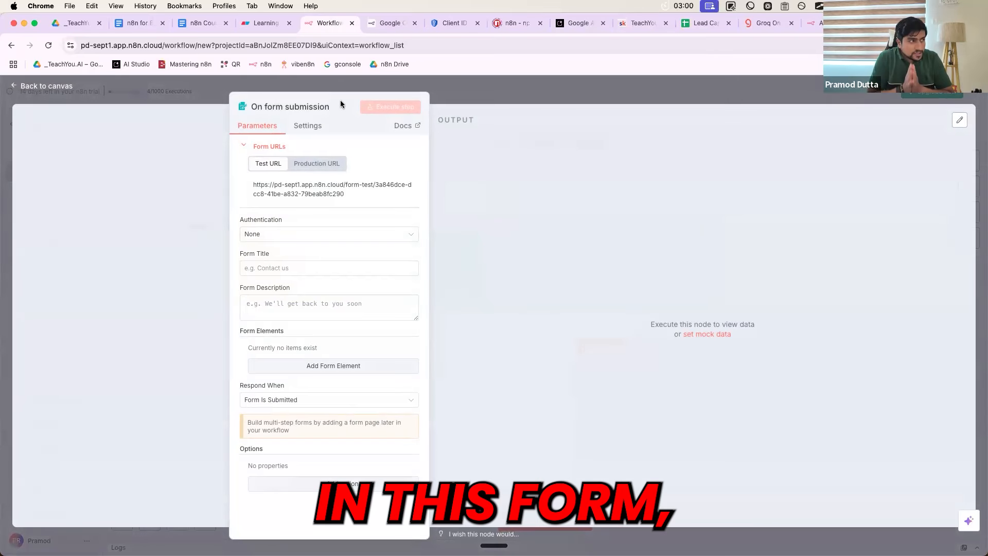
Highlight parts of the form trigger's Parameters panel while reviewing it
drag(250, 111, 329, 112)
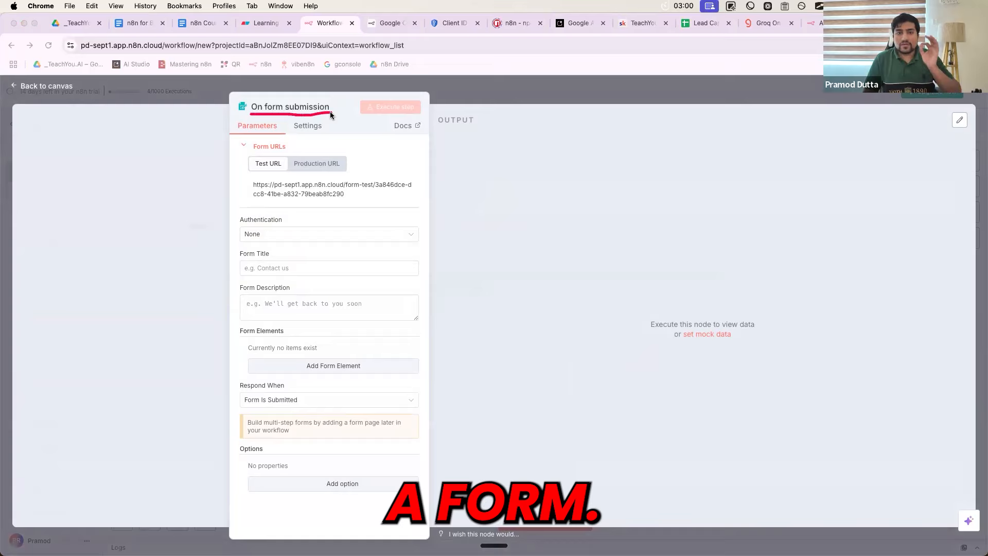
click(445, 80)
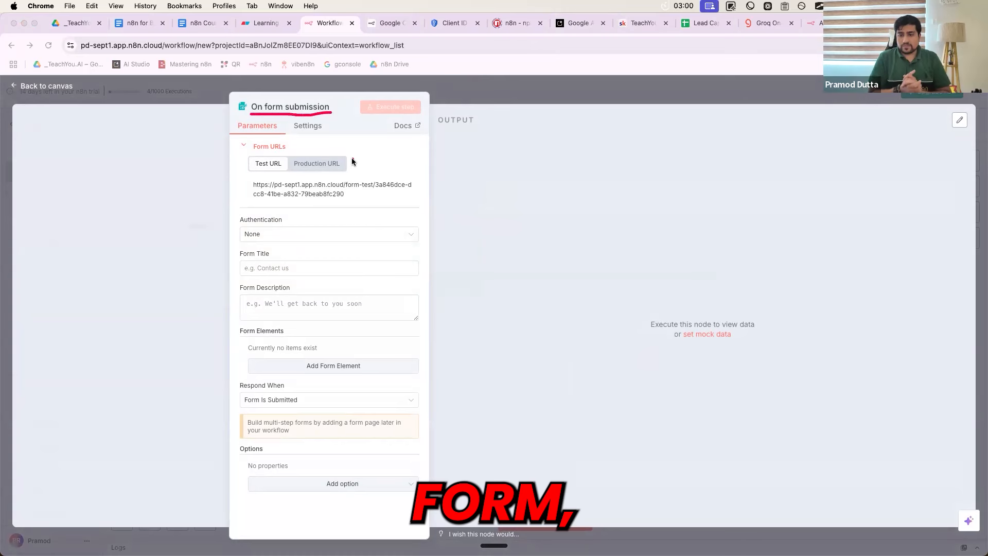
drag(250, 178, 386, 176)
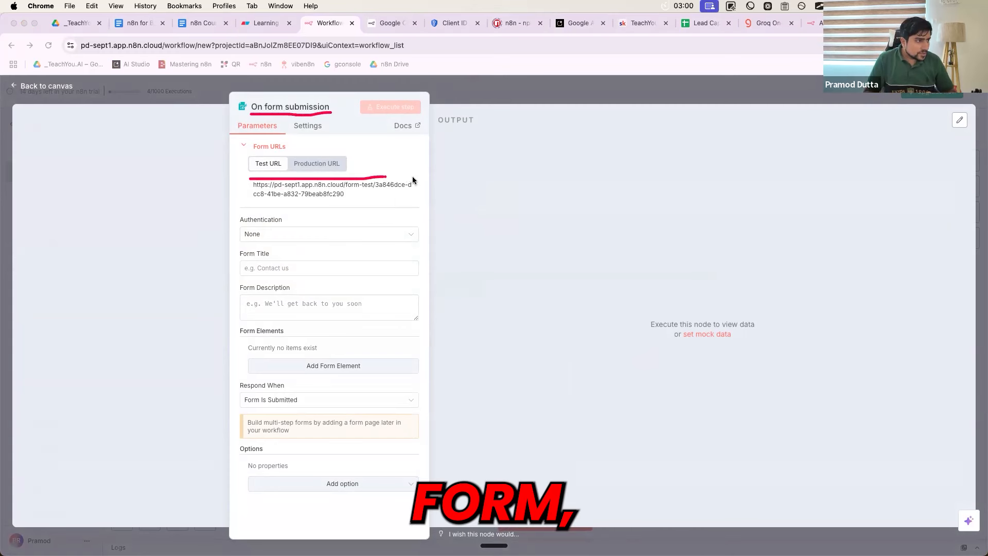
drag(324, 195, 245, 194)
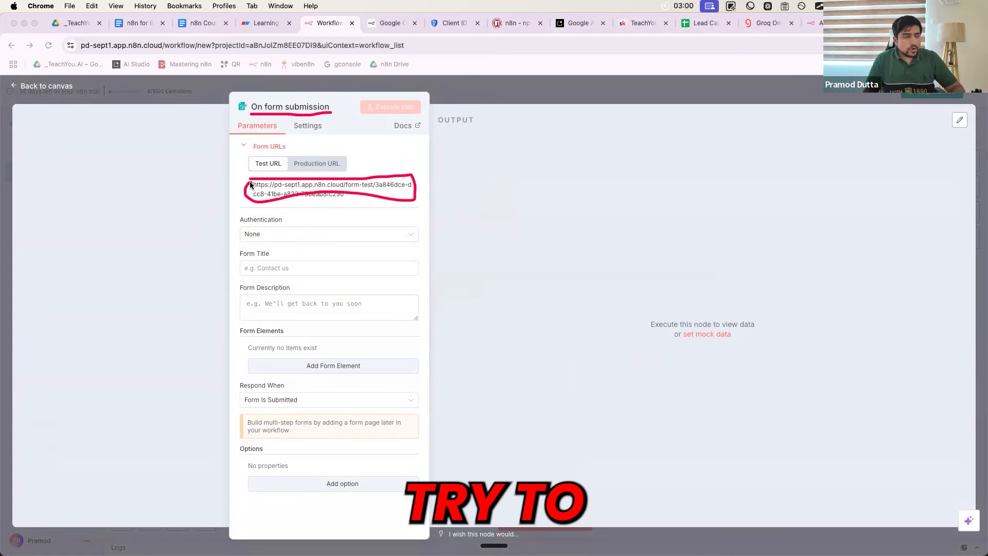
key(Escape)
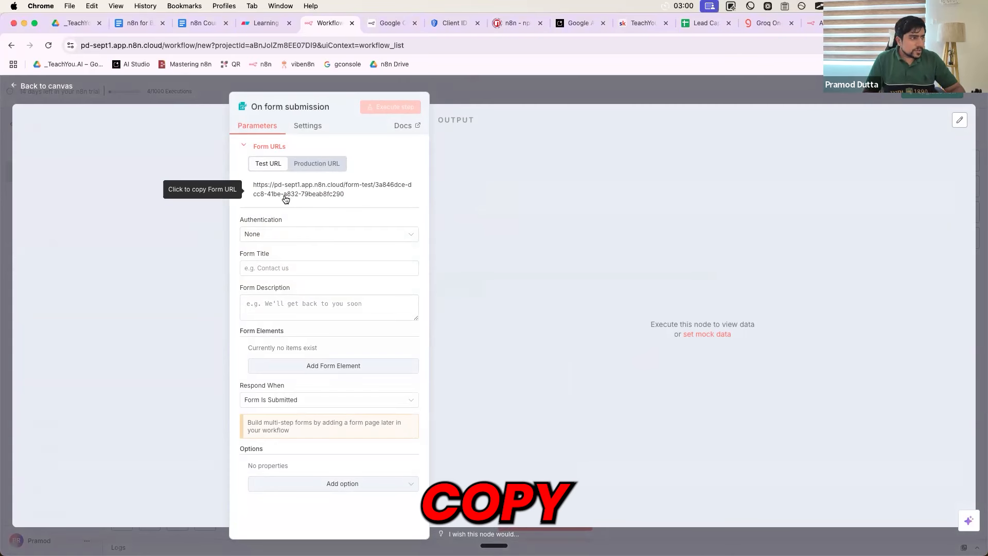
Open the test form URL in a new tab, close it, and point out the Authentication setting
click(285, 199)
key(super+t)
key(Return)
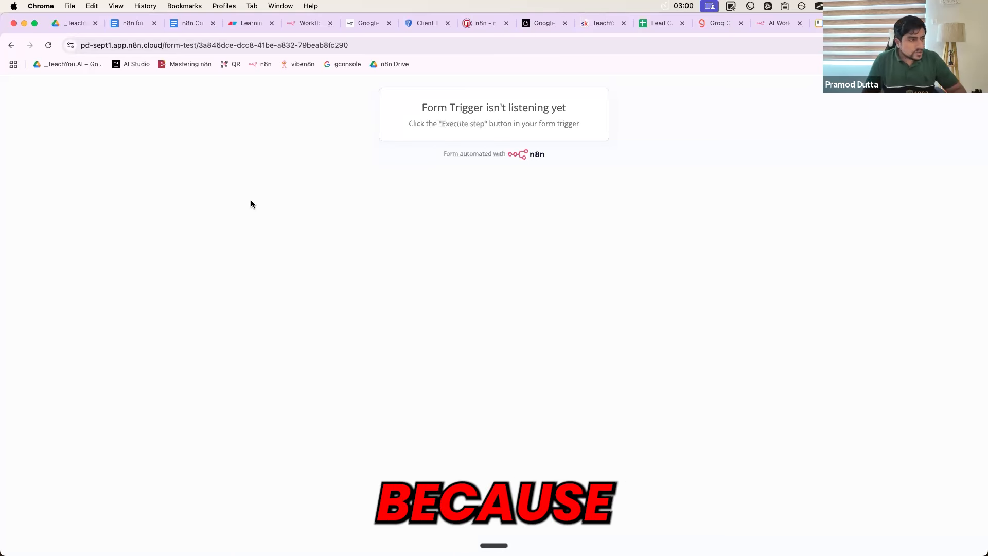
key(super+w)
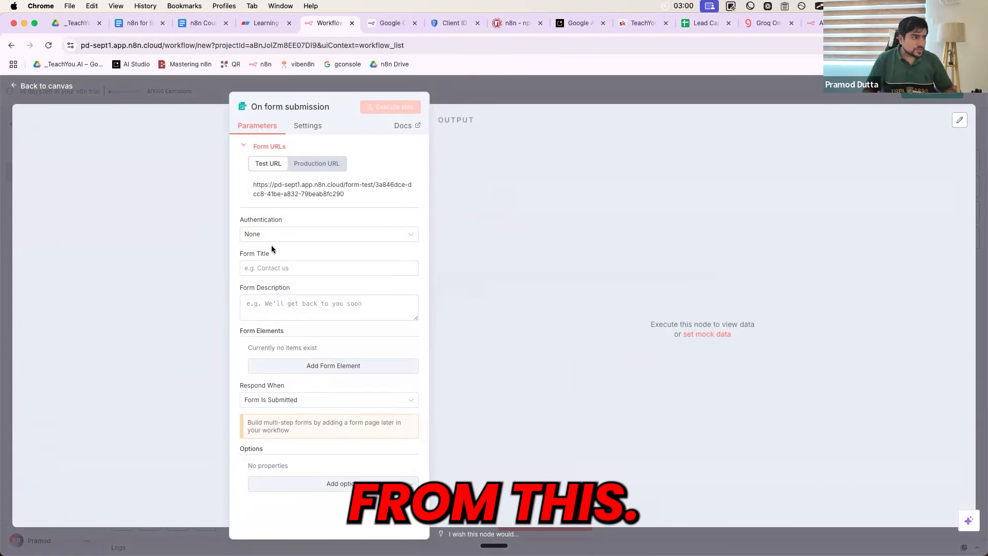
drag(288, 219, 230, 219)
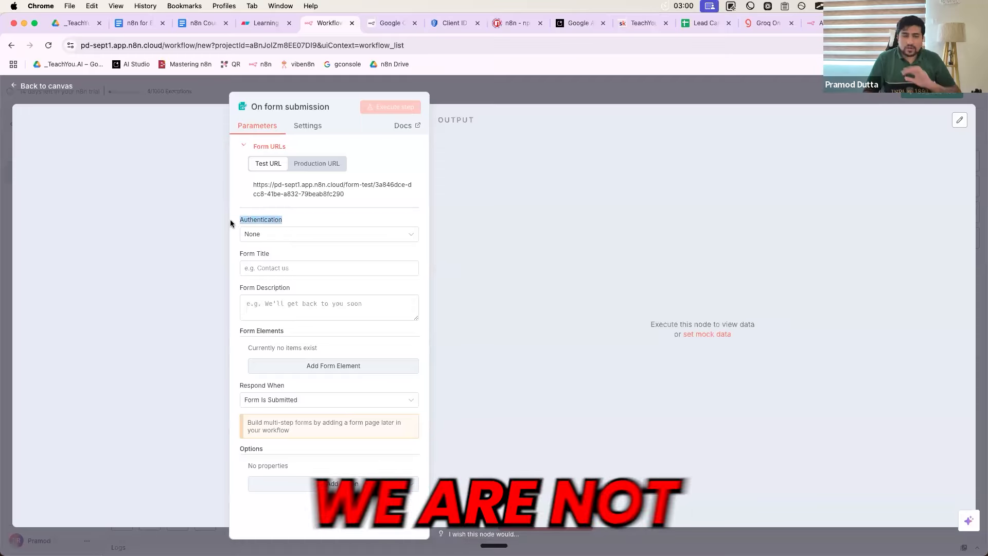
Replace the draft 'Lead Capture' title with 'Doctor ABC Form' and add the problem-request description
click(248, 267)
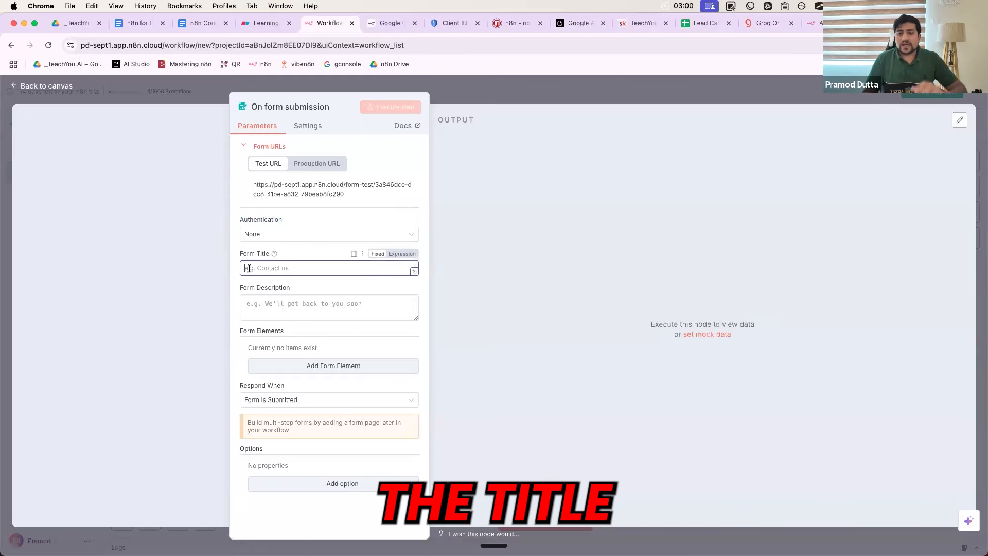
text(Lead C)
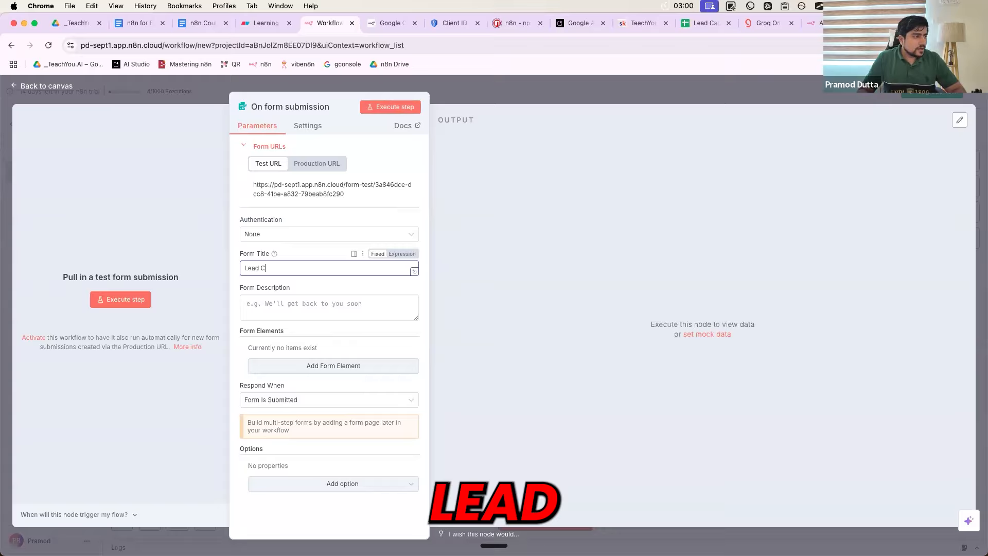
text(apture)
key(super+a)
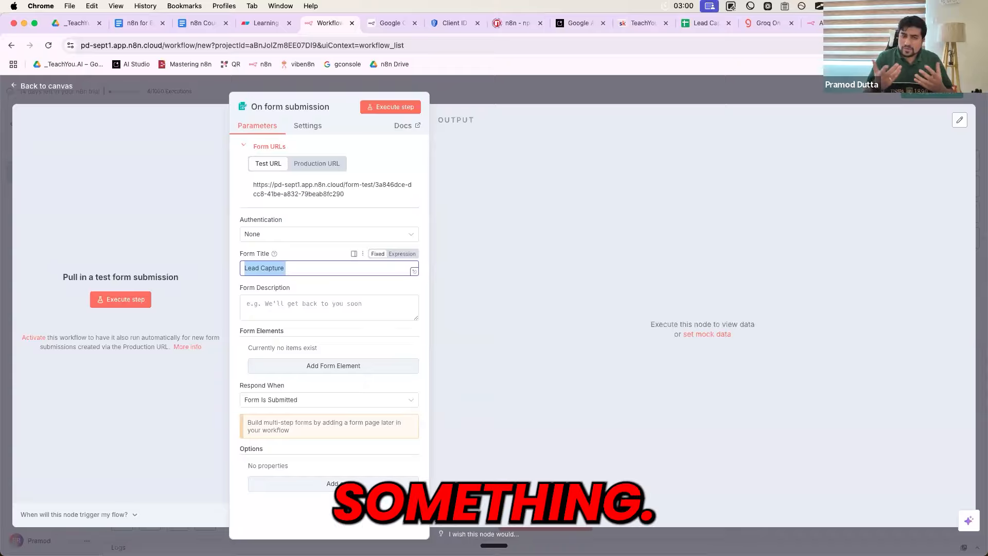
text(Do)
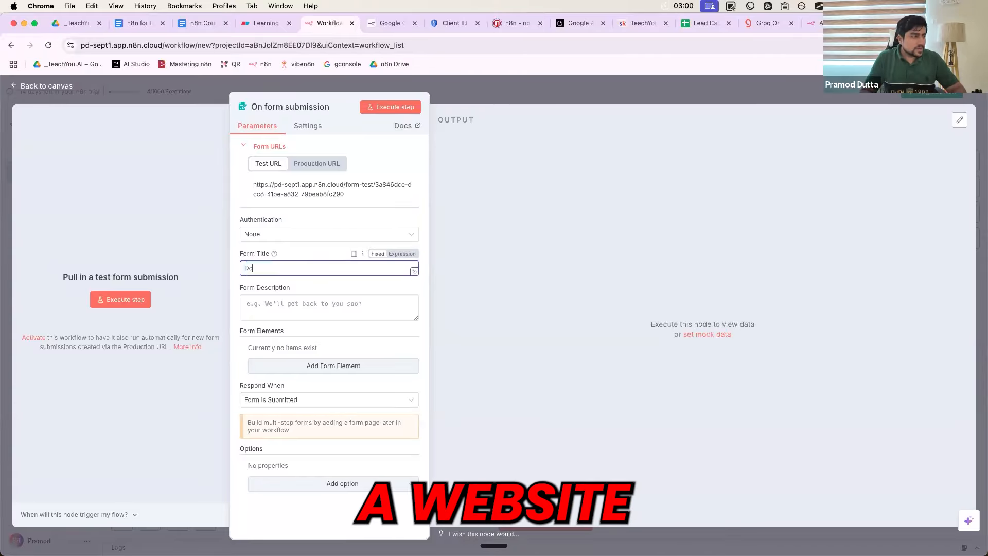
key(BackSpace)
key(BackSpace)
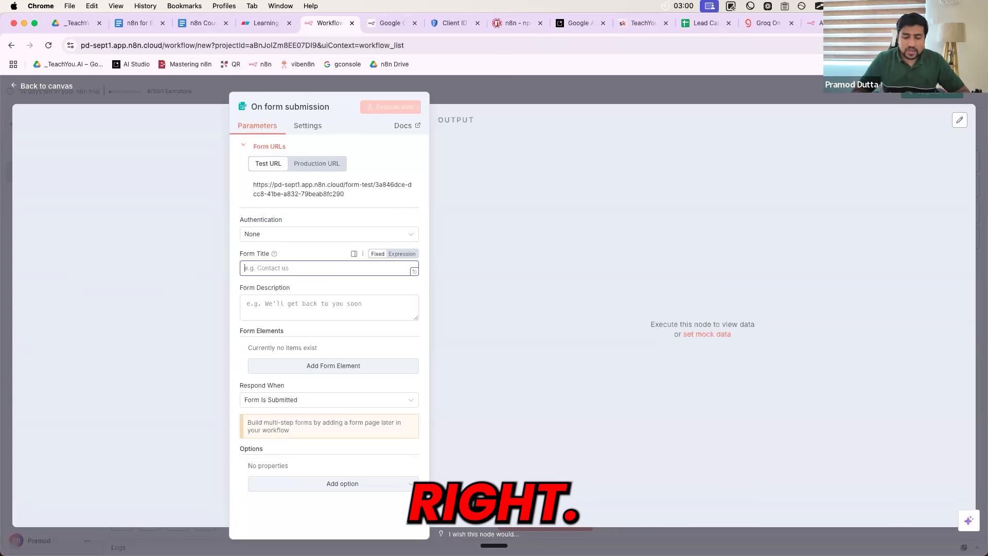
text(Pat)
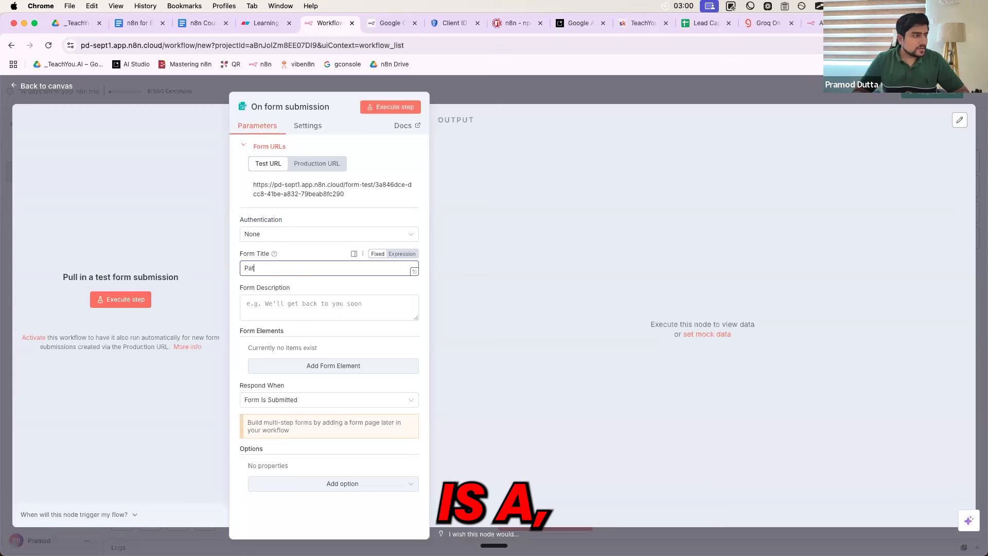
key(BackSpace)
key(BackSpace)
text(D)
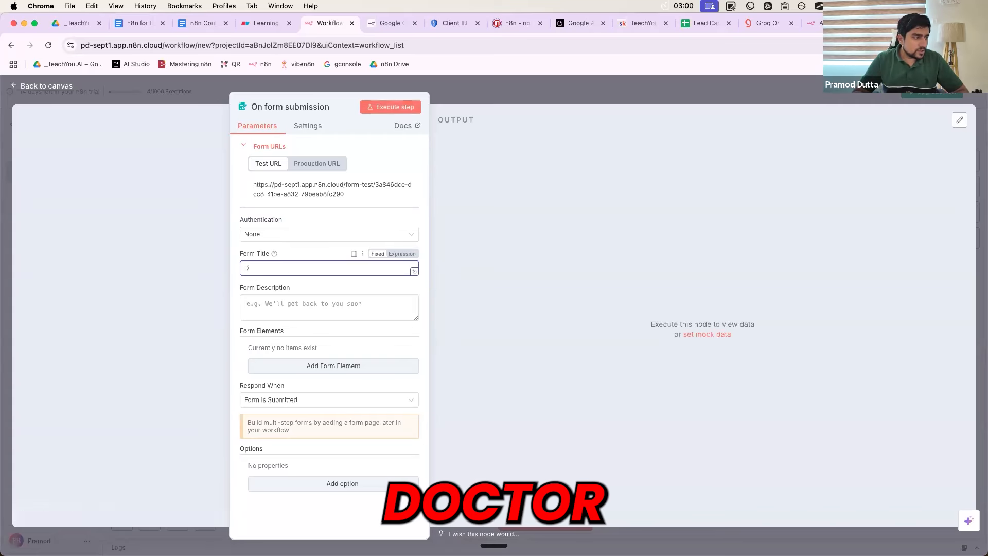
text(octor ABC )
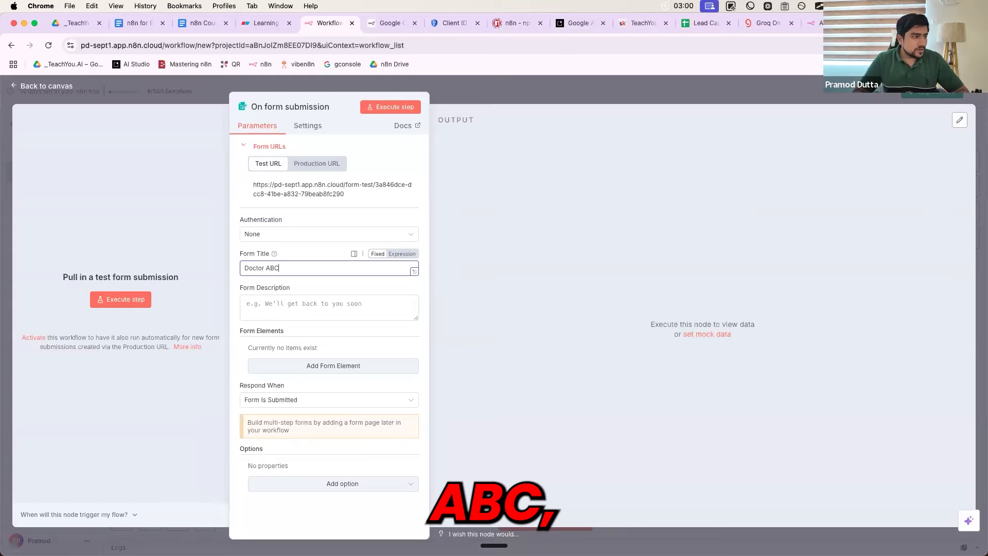
text(Form)
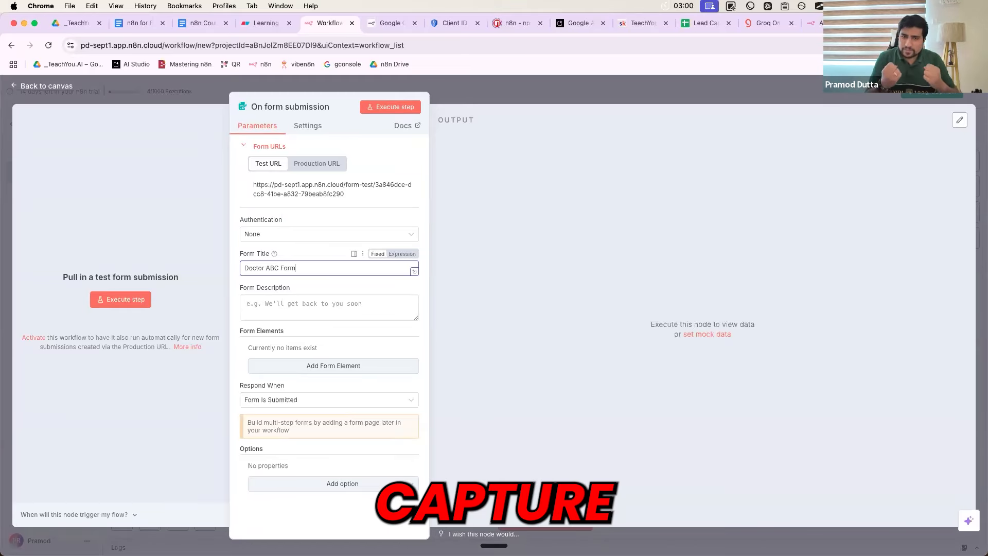
click(265, 308)
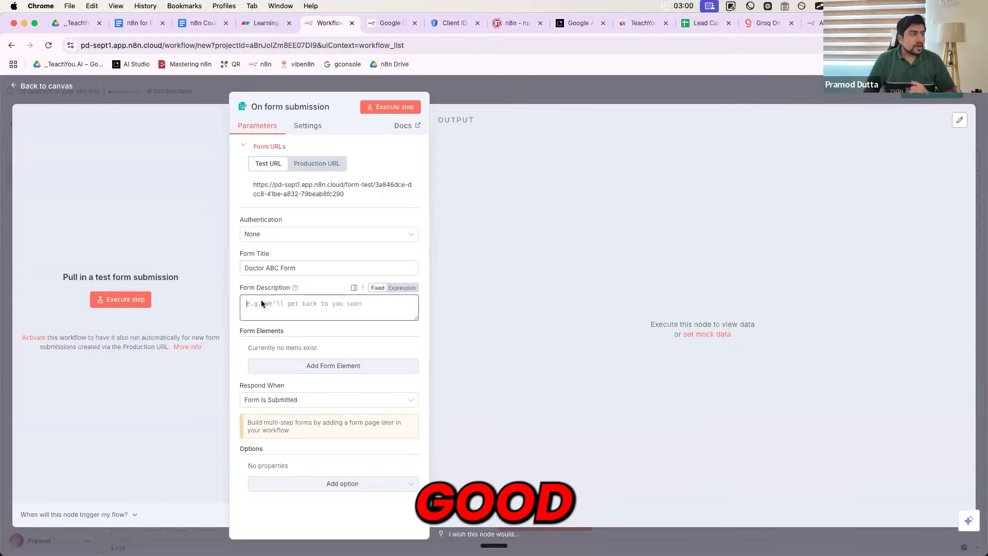
text(This is a form , give)
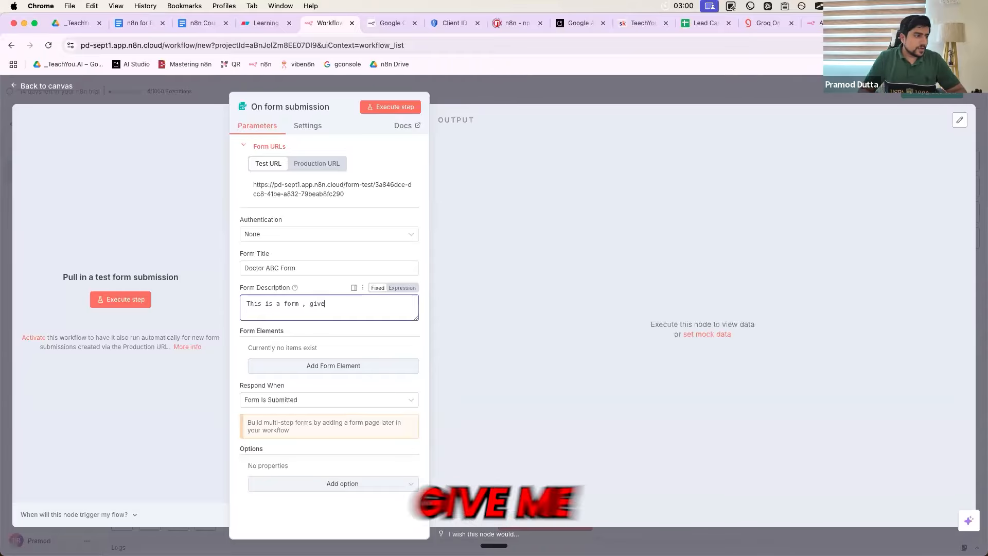
text( me your pr)
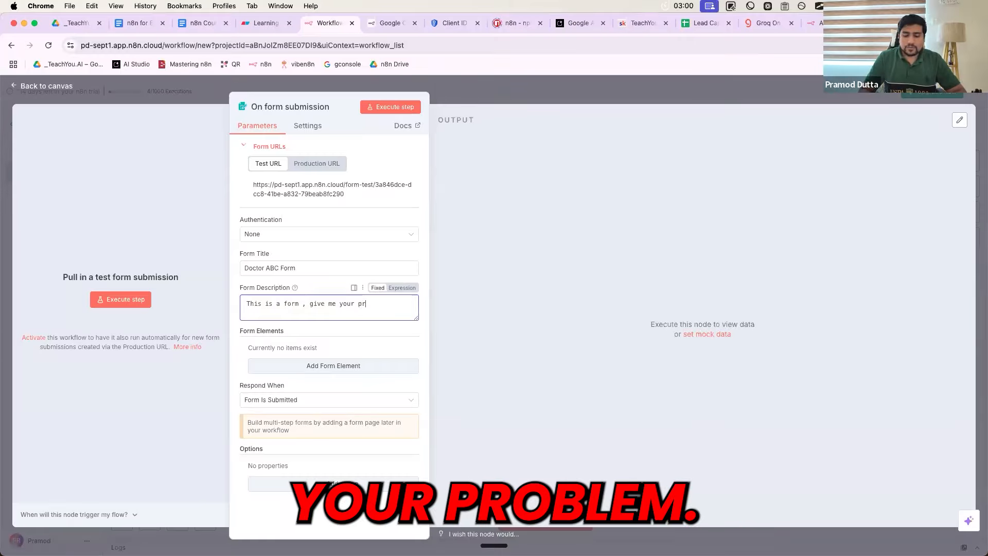
text(oblem.)
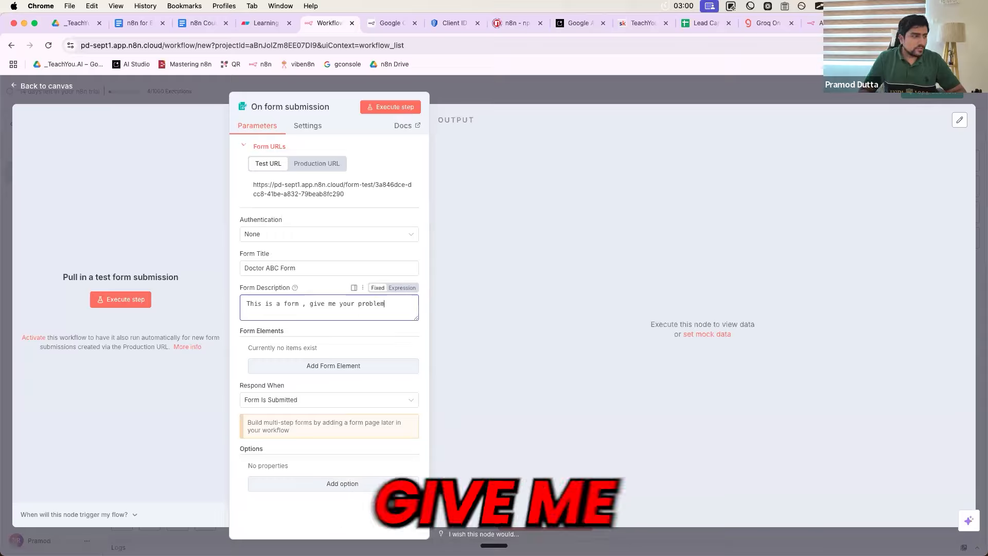
click(277, 281)
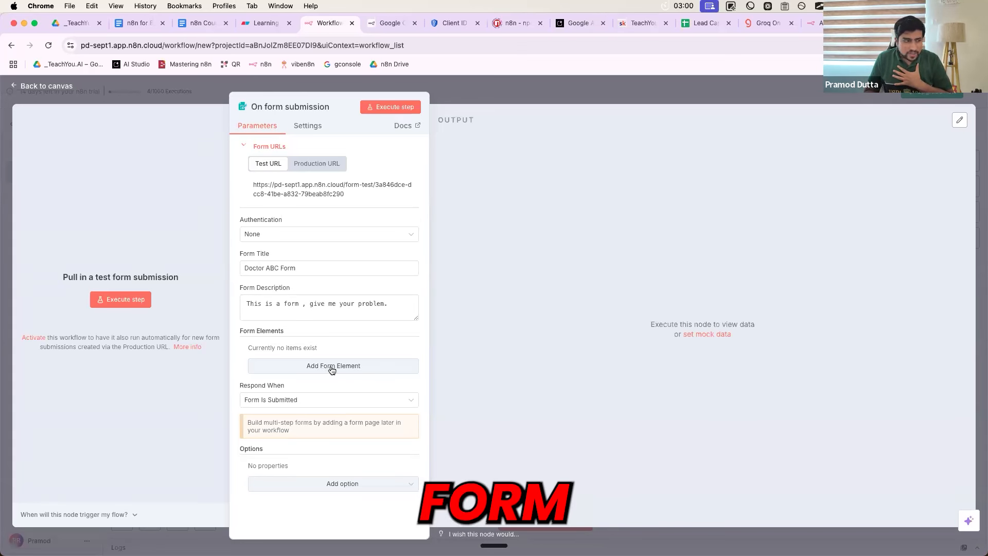
Add a required Text form element named Email with placeholder 'Email'
click(306, 366)
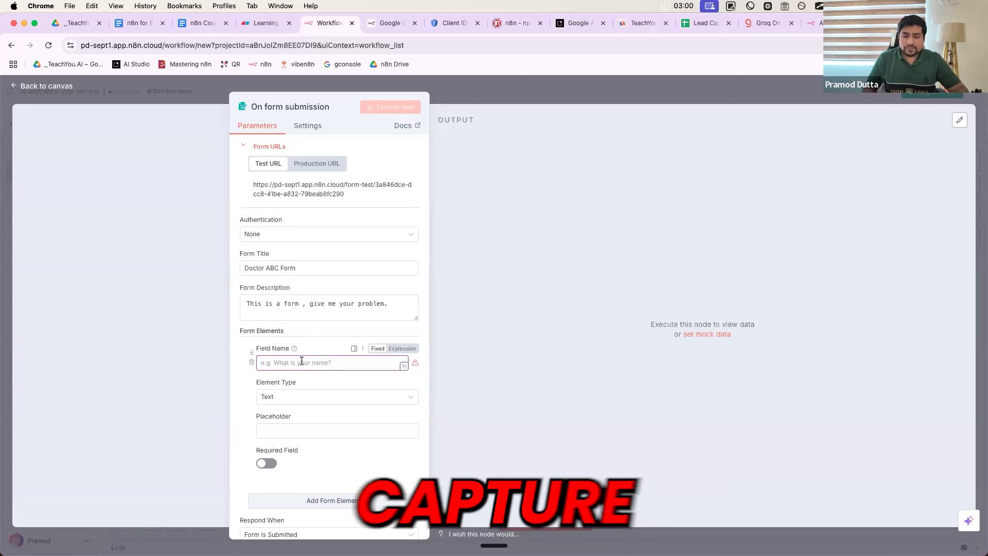
text(Email)
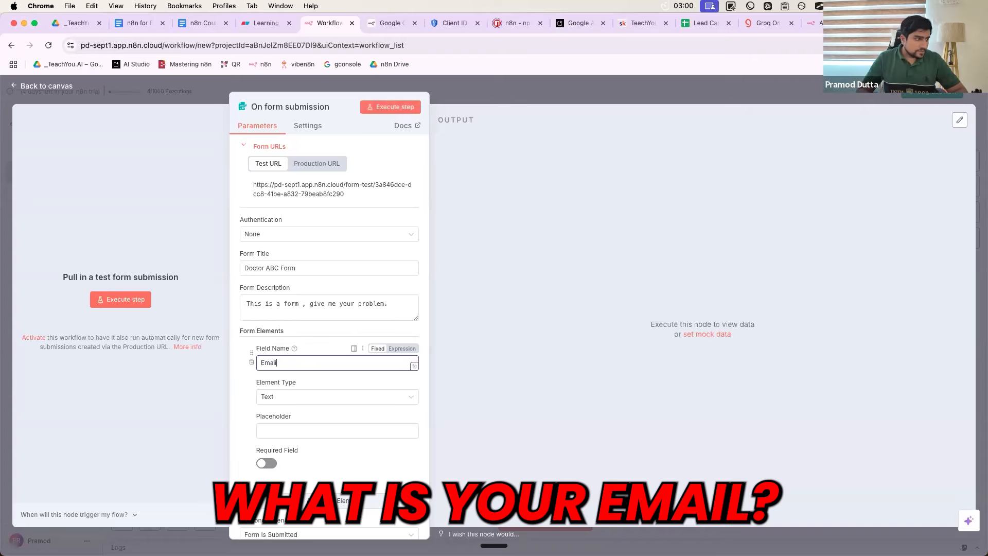
click(291, 398)
scroll(294, 463, down, 2)
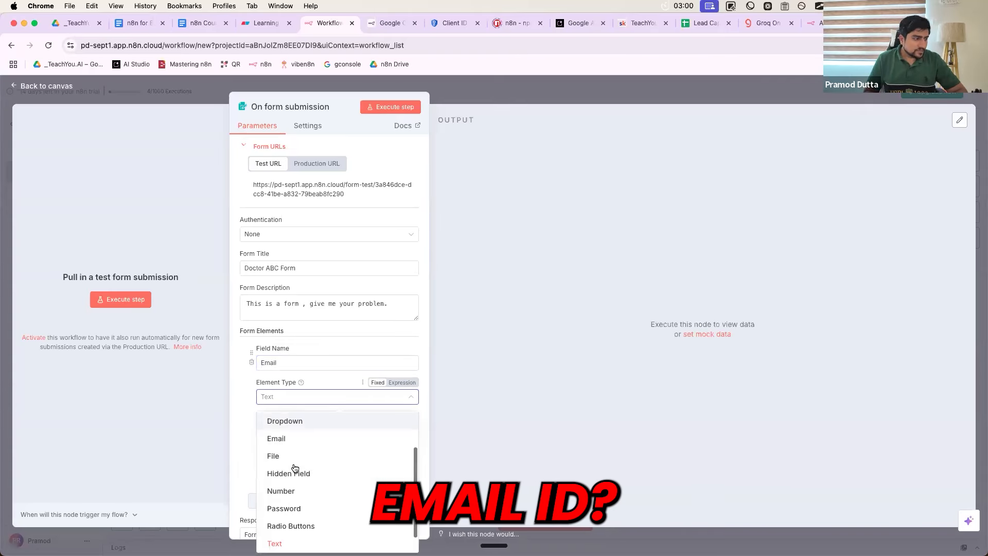
scroll(295, 468, up, 2)
click(264, 408)
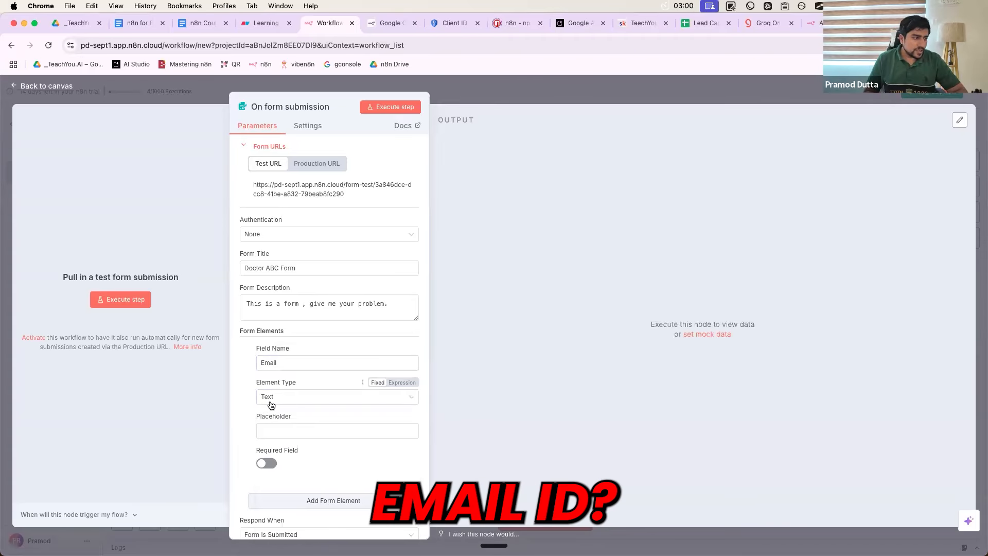
scroll(280, 350, down, 2)
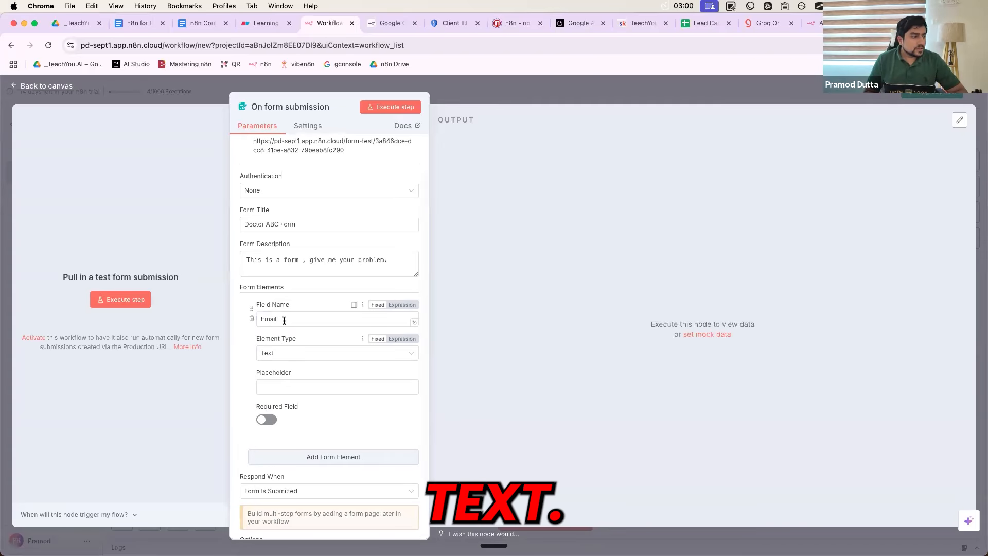
click(261, 320)
click(271, 387)
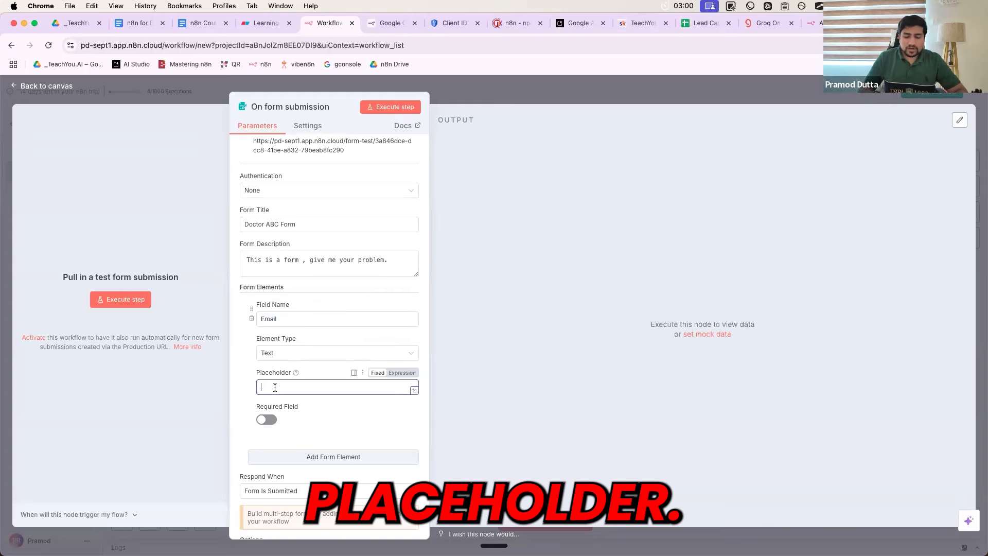
text(Email)
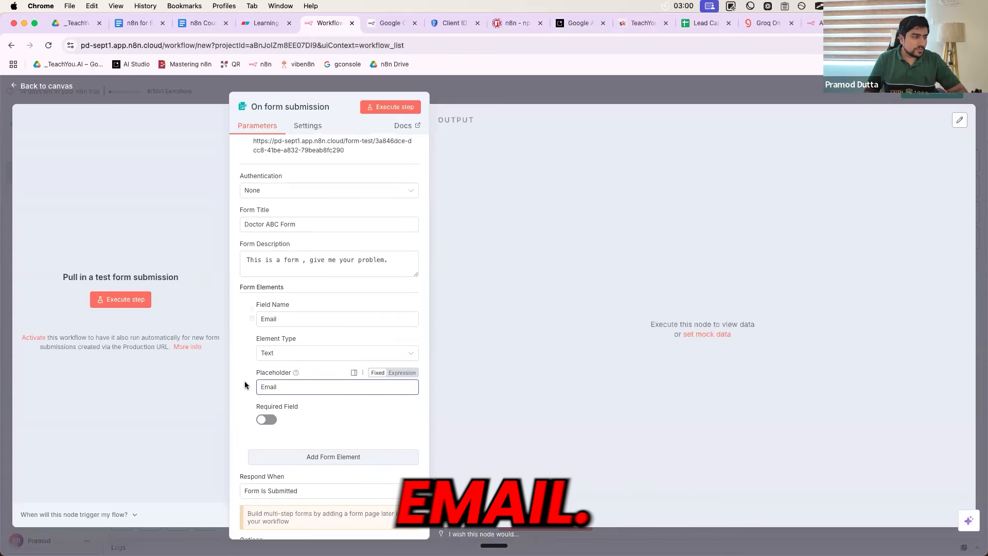
click(245, 381)
click(272, 422)
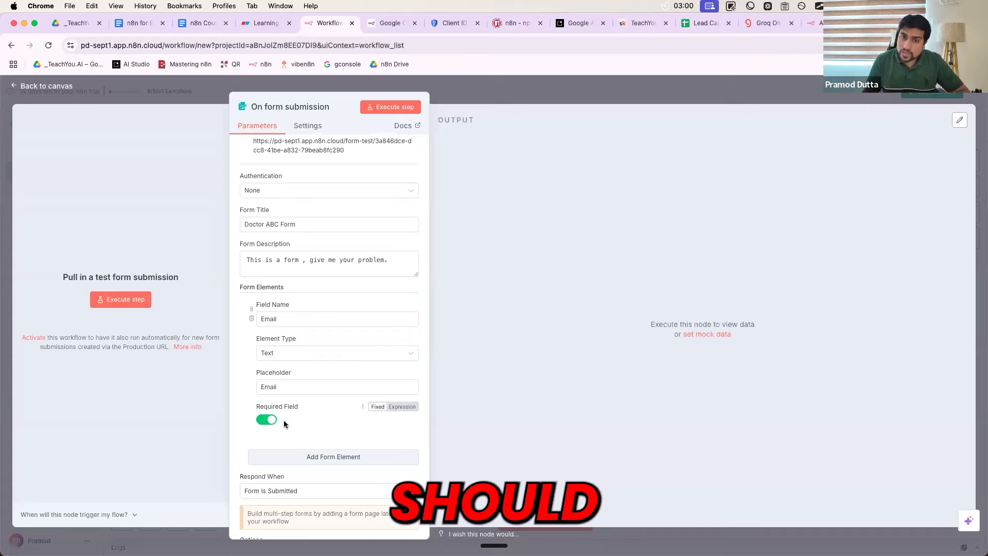
scroll(283, 419, down, 1)
Add a second required Text element named Problem with placeholder 'Problem'
click(292, 422)
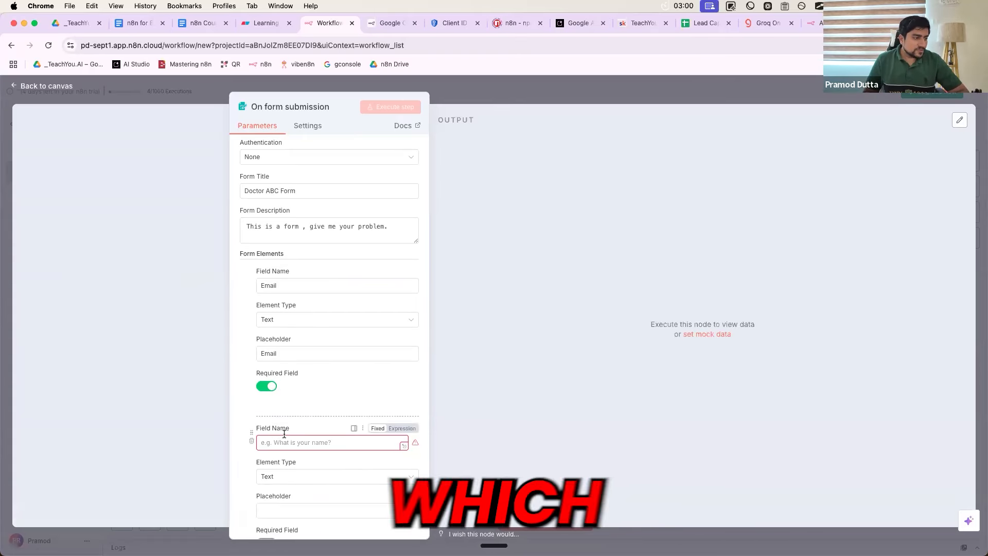
scroll(288, 419, down, 1)
click(279, 405)
text(proble)
key(BackSpace)
key(BackSpace)
key(BackSpace)
key(BackSpace)
key(BackSpace)
text(ROBLEM)
key(BackSpace)
key(BackSpace)
key(BackSpace)
key(BackSpace)
key(BackSpace)
key(BackSpace)
key(BackSpace)
text(Pro)
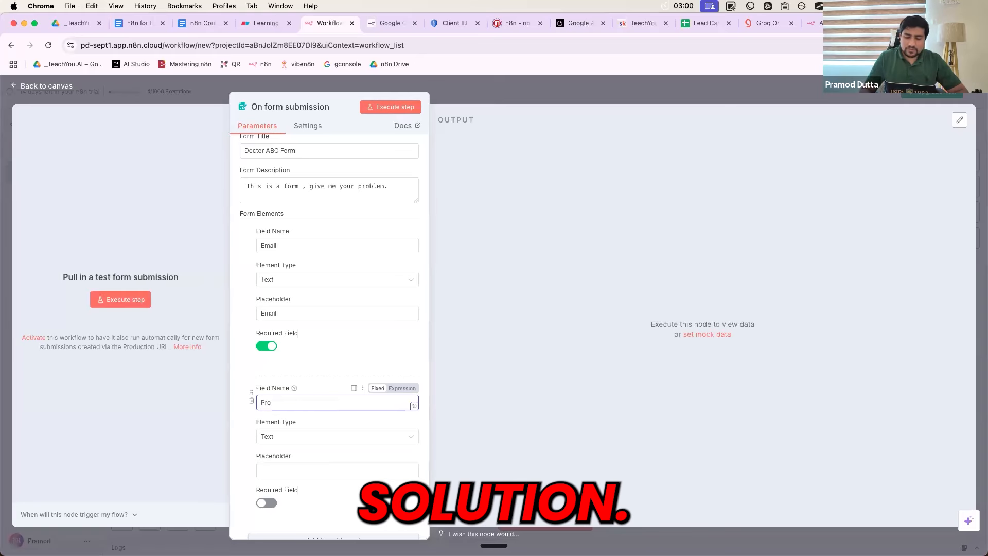
text(blem)
scroll(329, 386, down, 2)
click(278, 435)
text(pr)
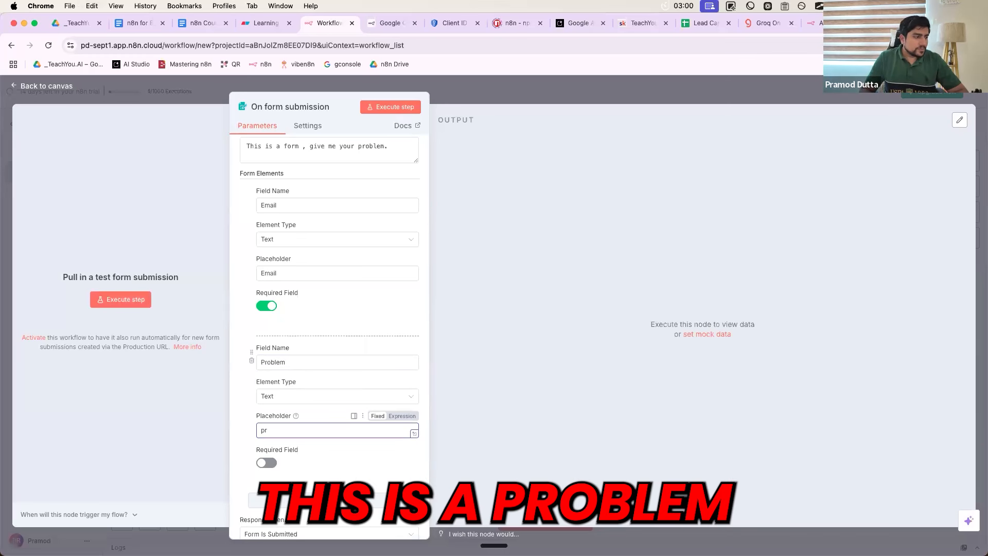
key(BackSpace)
key(BackSpace)
text(Pr)
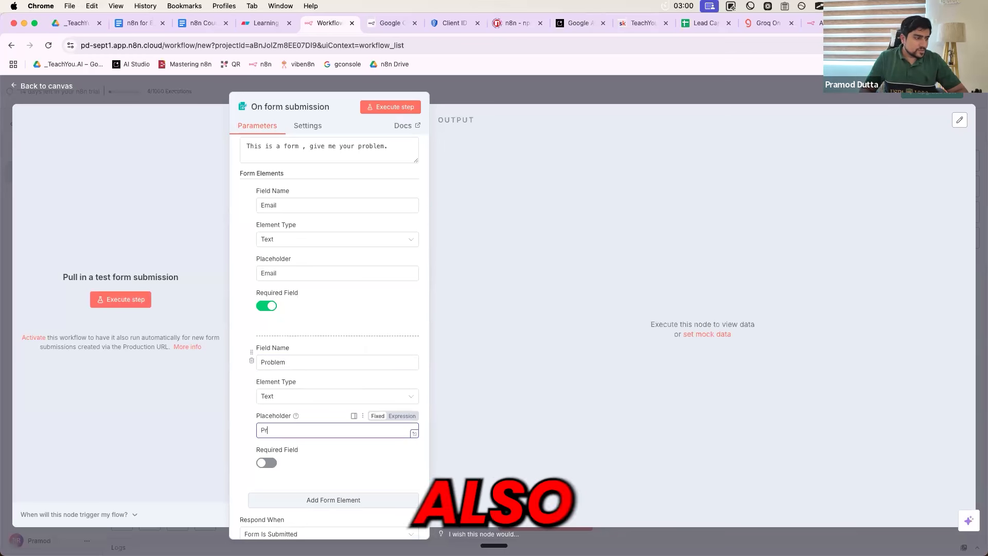
text(oblem)
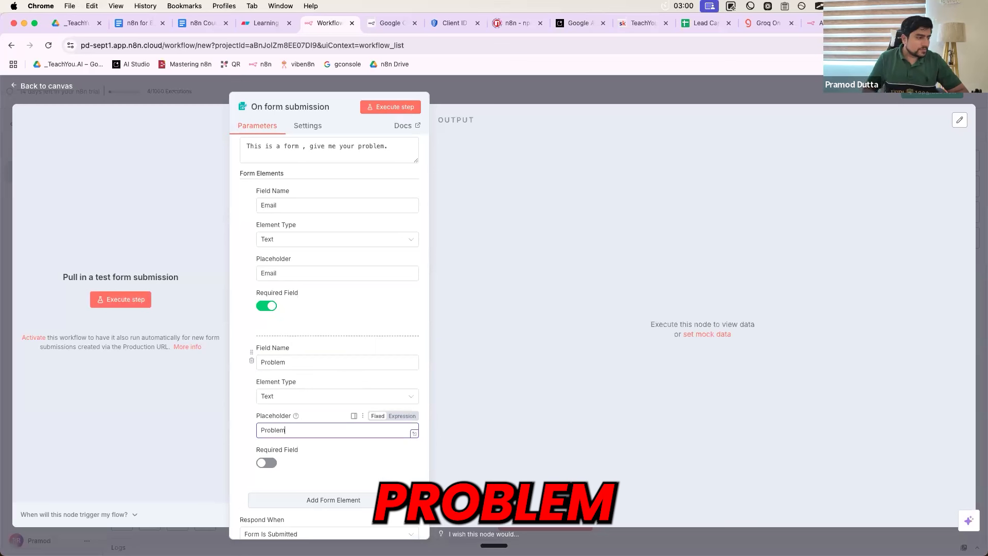
click(273, 463)
scroll(301, 457, down, 4)
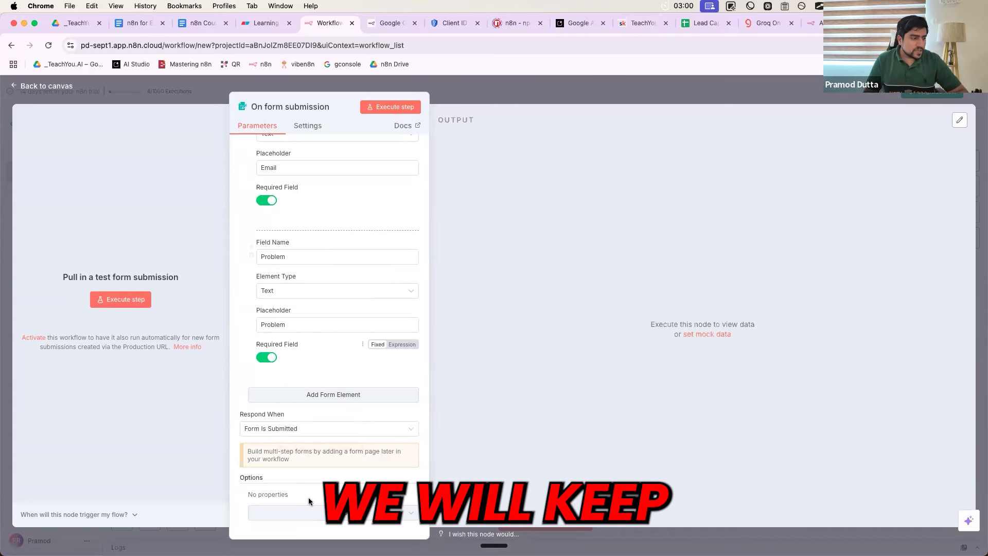
Add the Append n8n Attribution option to the form settings
click(311, 513)
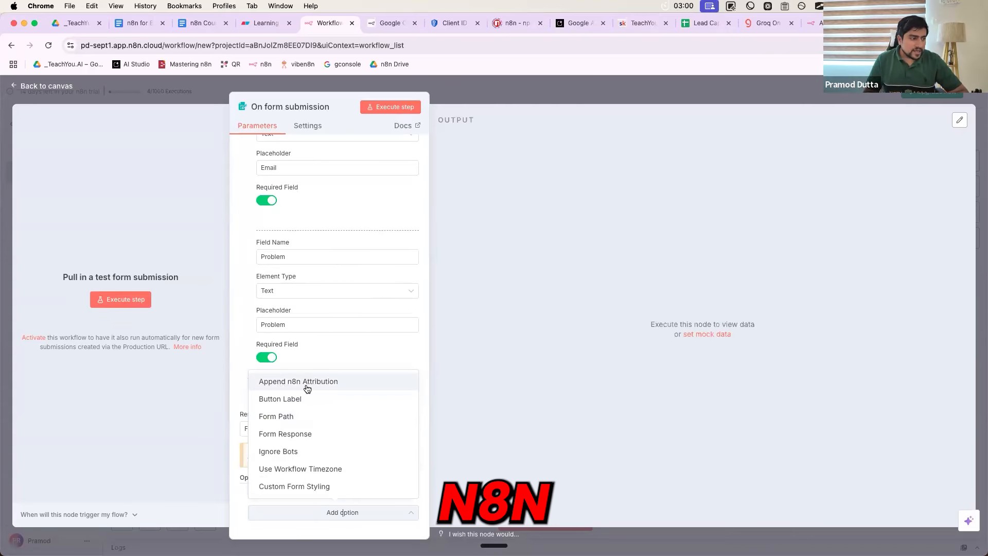
click(307, 383)
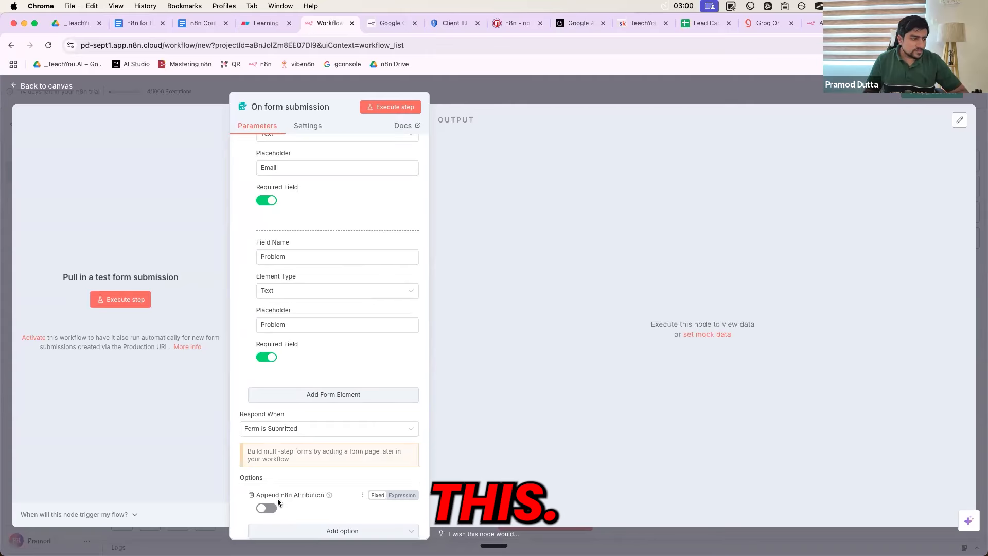
scroll(309, 419, up, 3)
scroll(310, 420, up, 2)
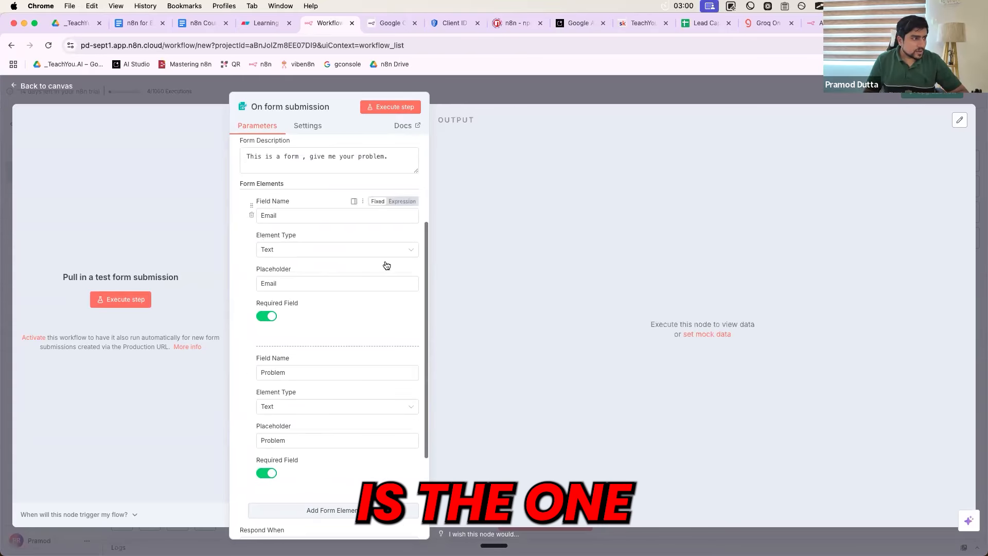
Execute the form trigger step and submit the empty test form to show required-field warnings
click(391, 107)
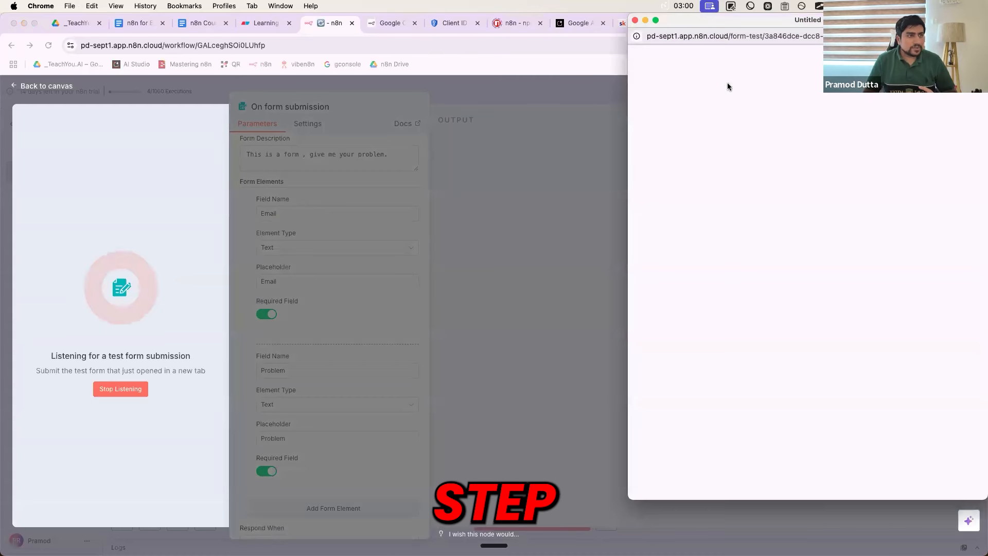
drag(766, 25, 596, 103)
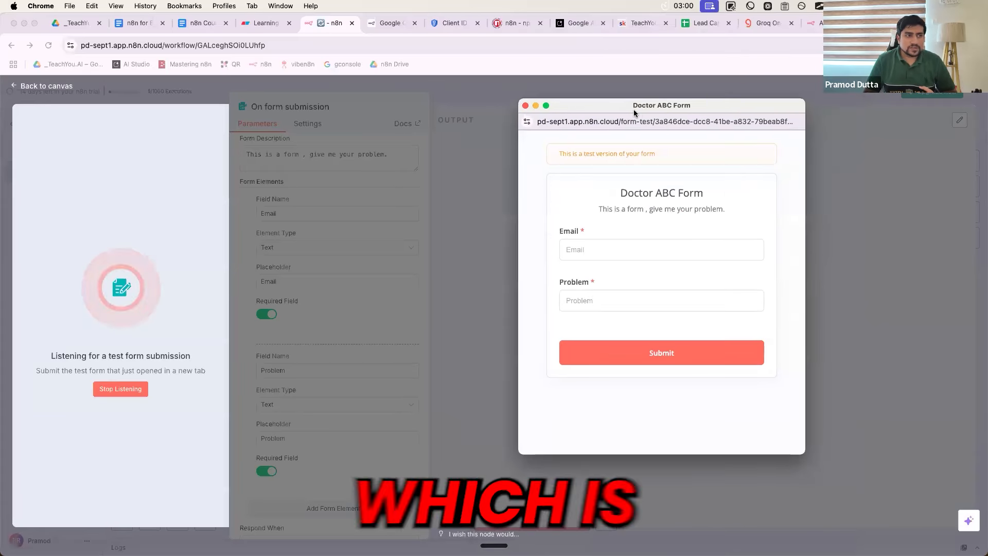
click(579, 251)
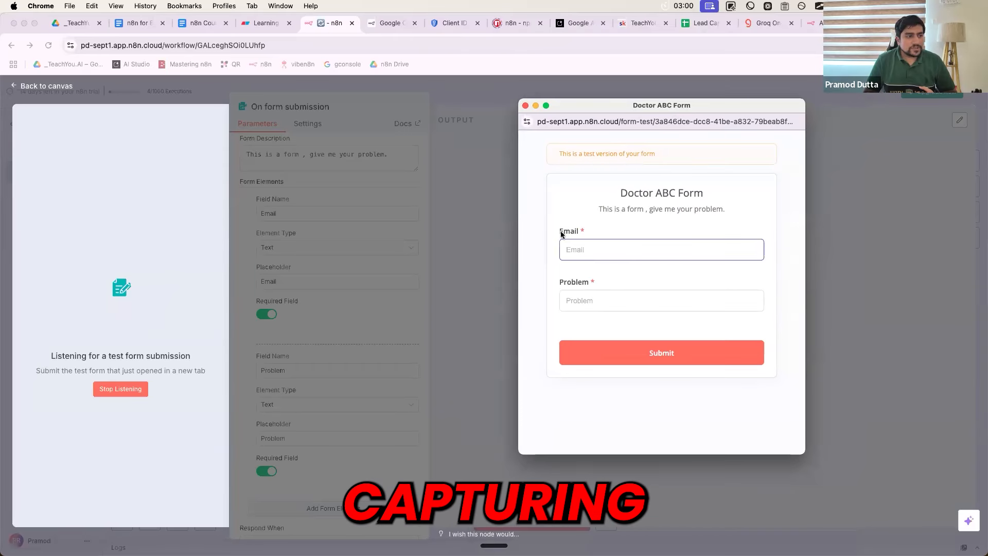
double_click(571, 232)
click(581, 296)
double_click(587, 283)
click(579, 232)
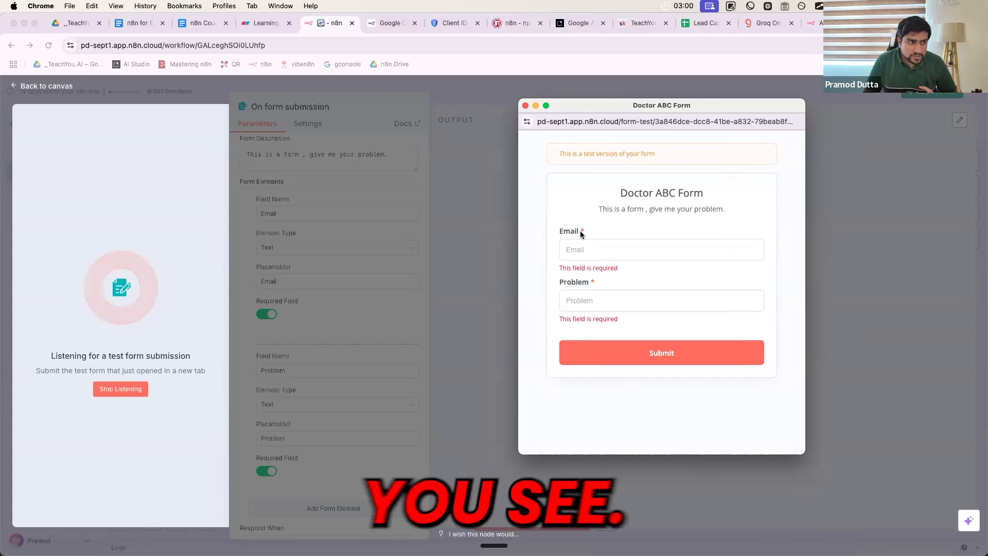
click(656, 360)
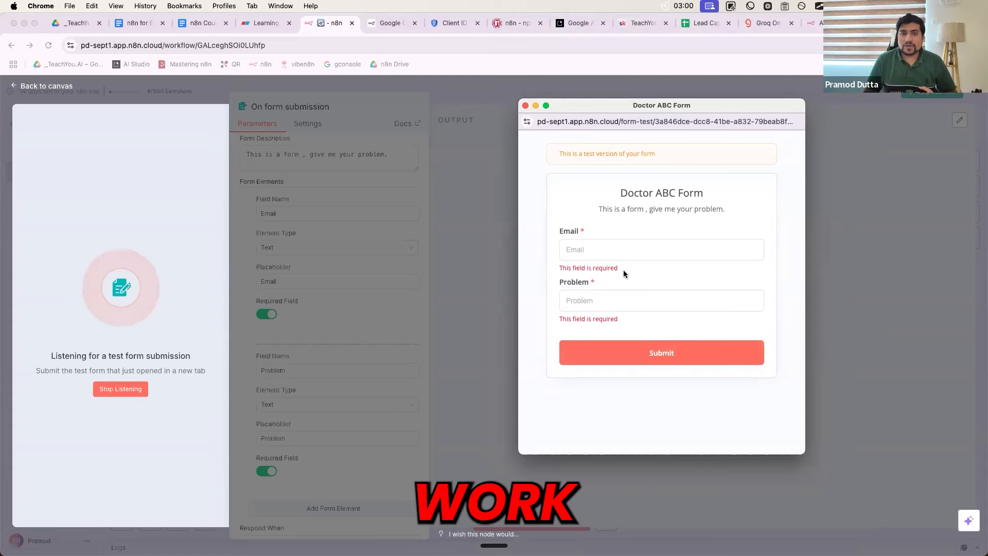
Enter a test email address and the problem 'a little headache since last night.', then submit
click(596, 297)
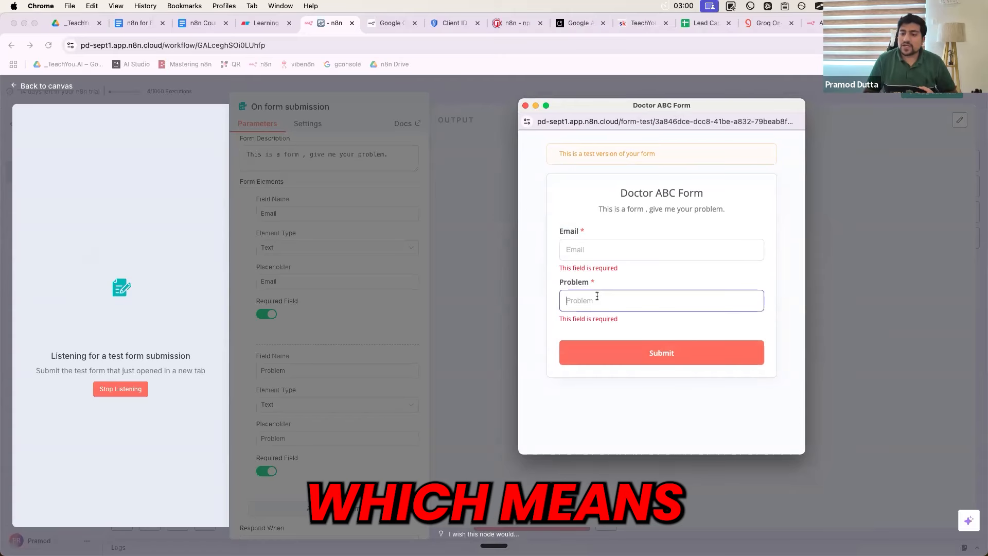
click(589, 249)
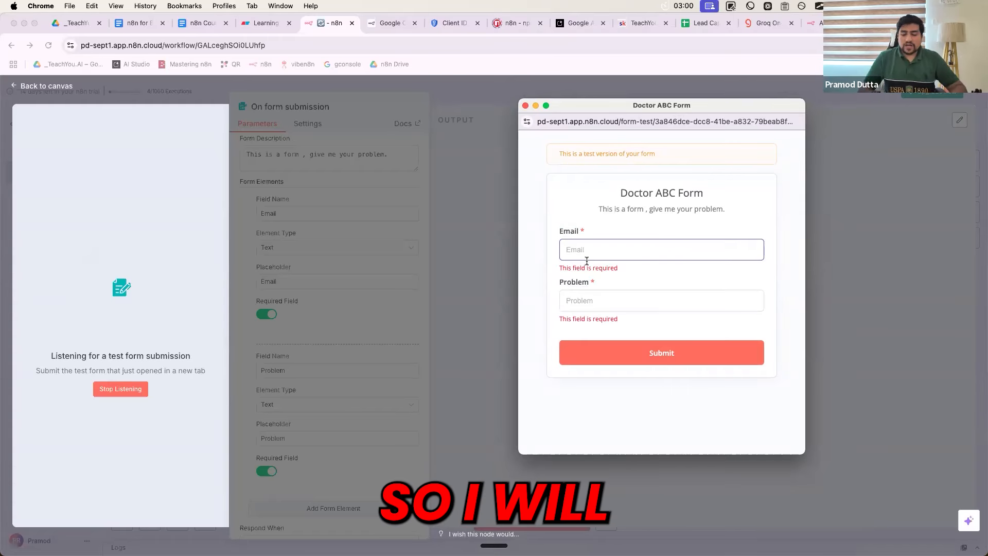
key(BackSpace)
key(BackSpace)
key(BackSpace)
key(BackSpace)
key(BackSpace)
key(BackSpace)
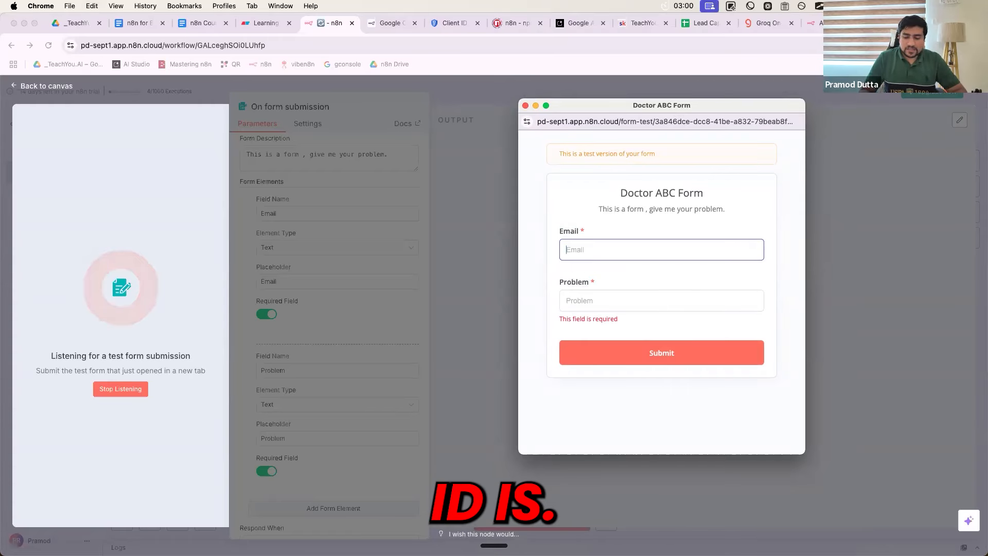
key(BackSpace)
key(BackSpace)
key(BackSpace)
key(BackSpace)
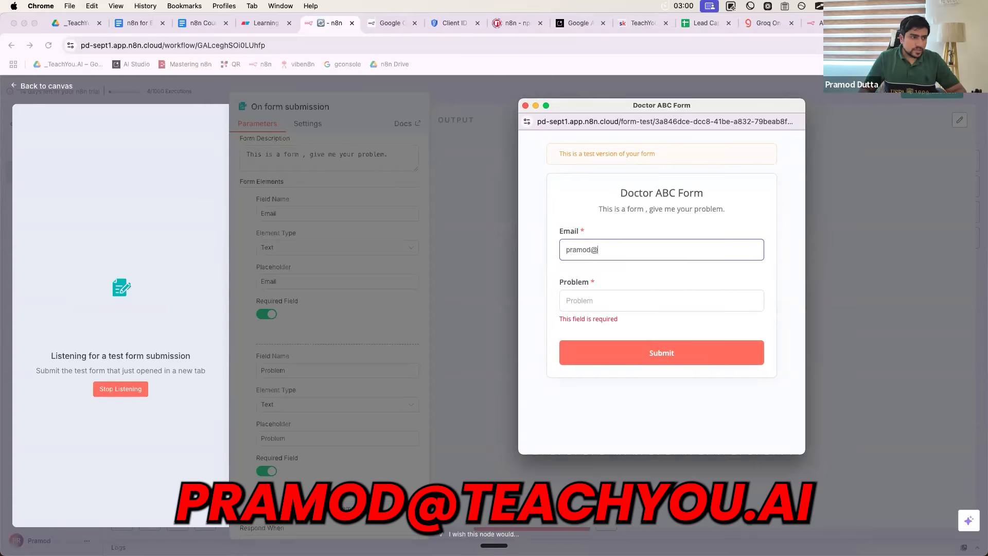
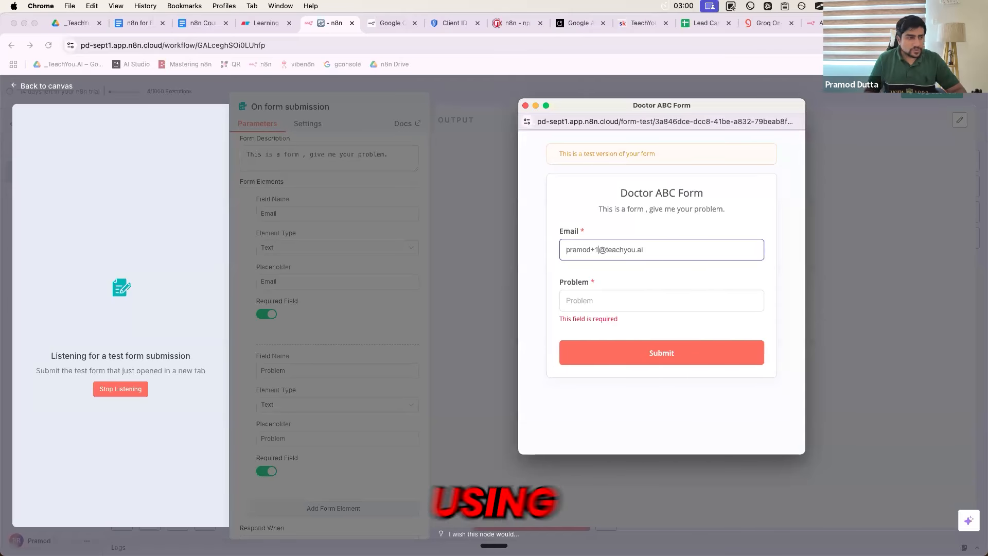
click(589, 301)
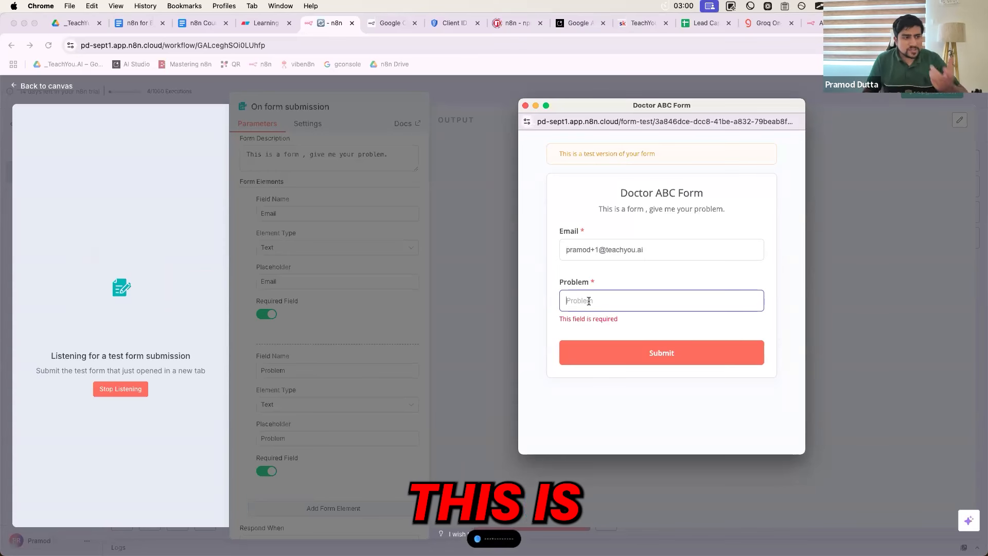
text(a little headache since last night.)
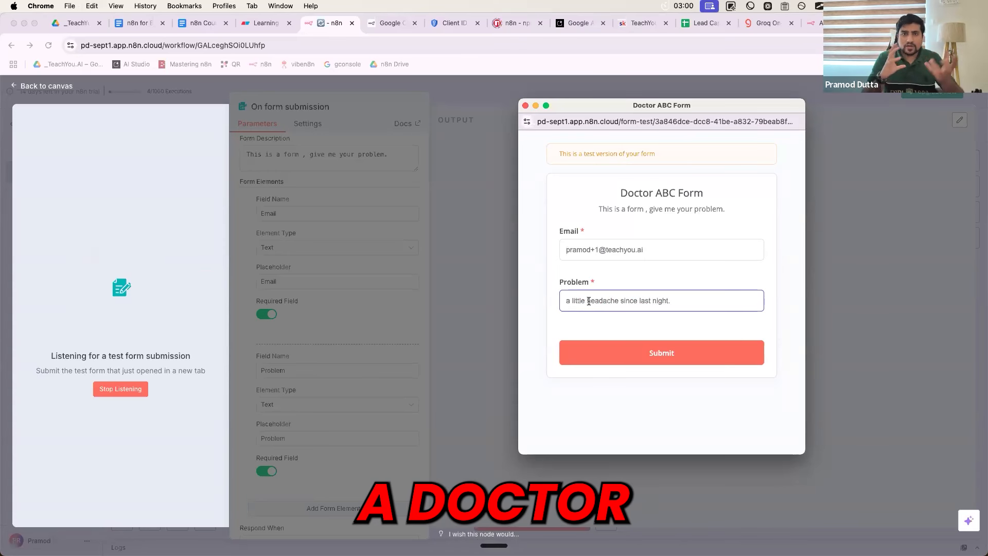
click(589, 347)
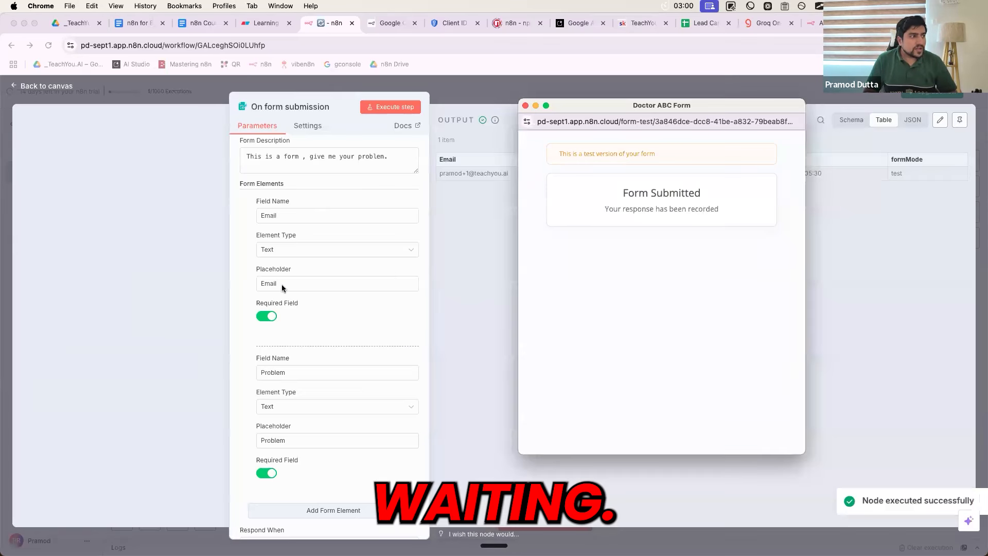
mouse_move(585, 105)
mouse_down()
mouse_move(608, 138)
mouse_move(586, 101)
mouse_up()
drag(702, 204, 591, 152)
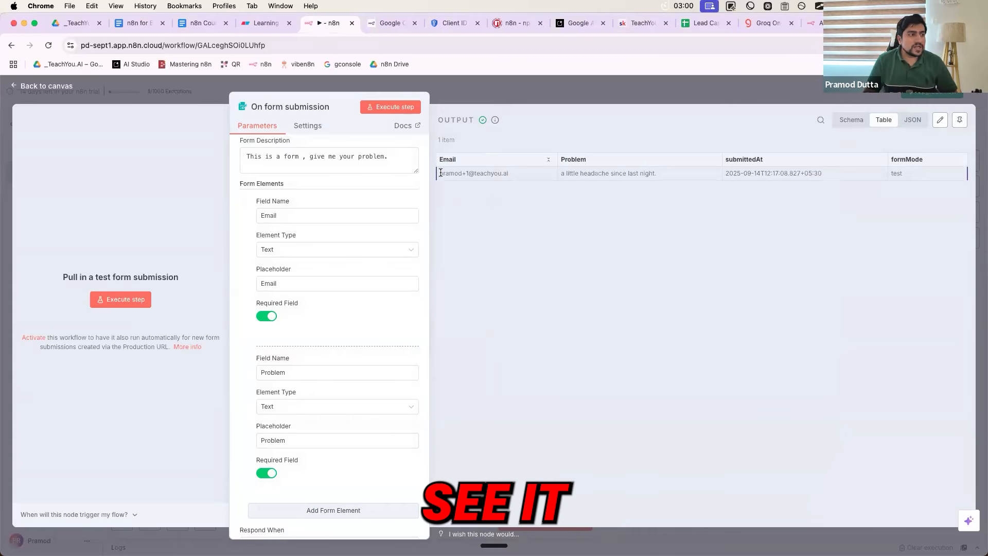
triple_click(477, 172)
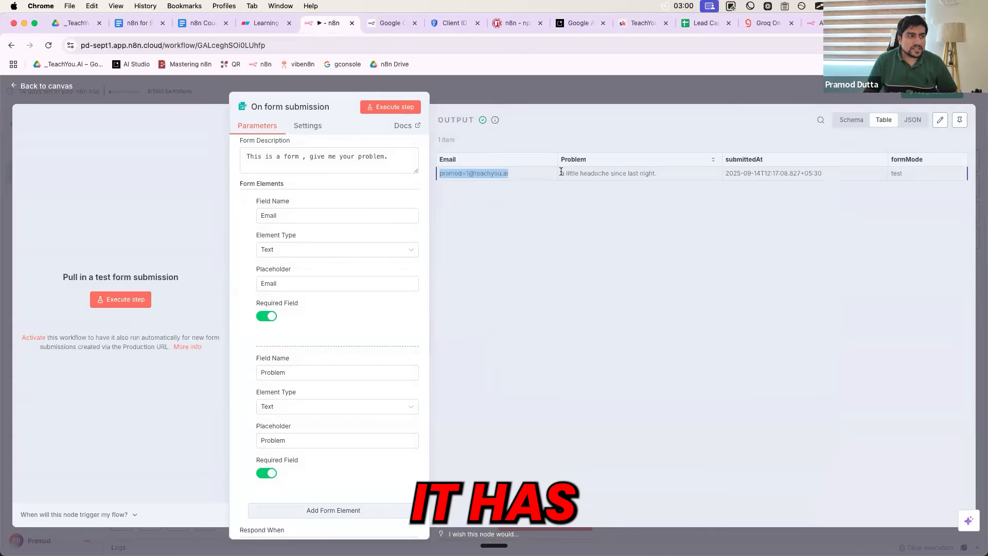
triple_click(652, 174)
drag(725, 173, 825, 172)
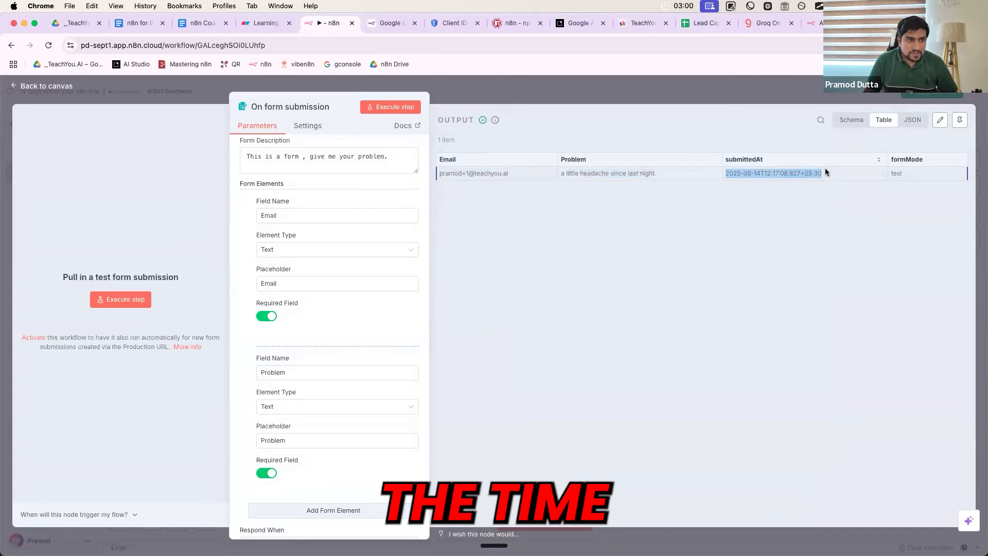
triple_click(896, 174)
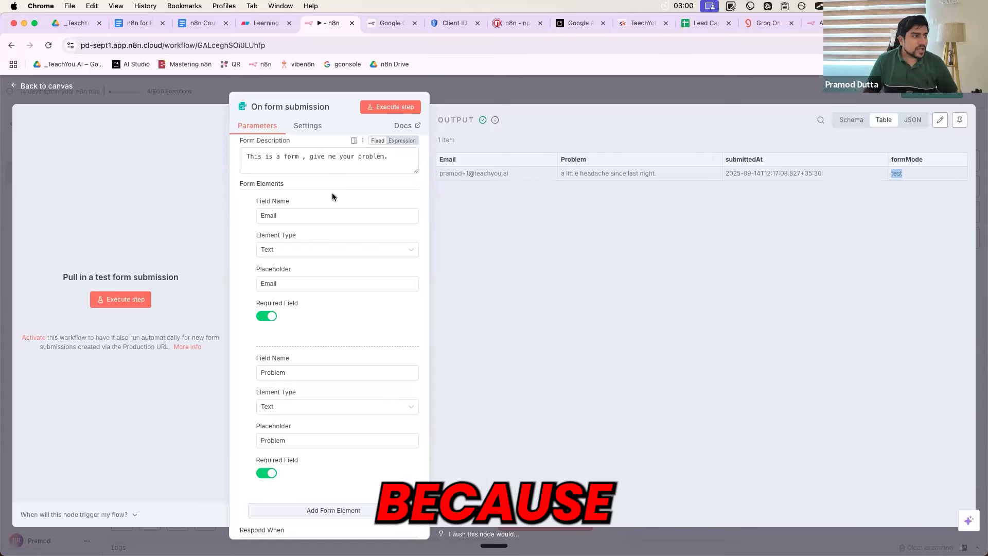
scroll(302, 189, up, 3)
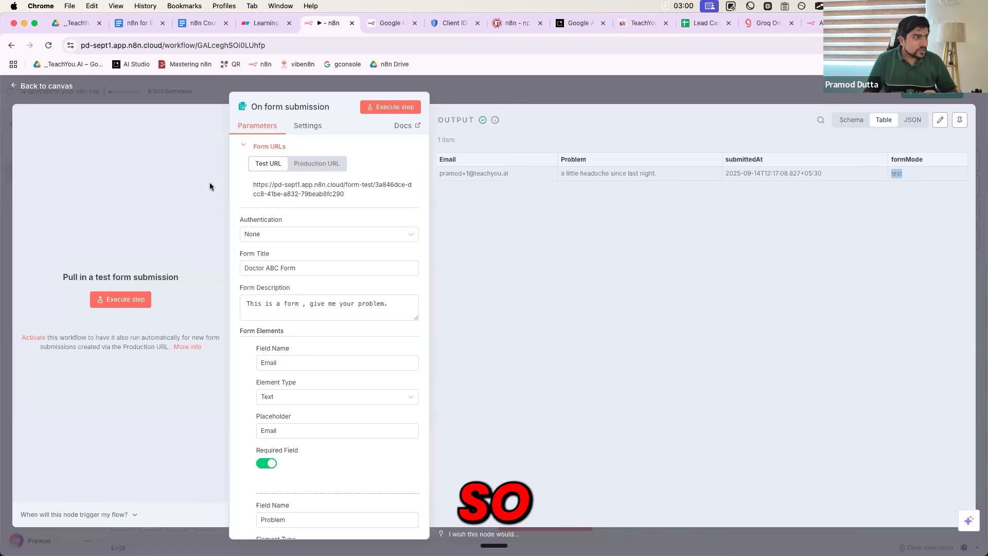
Centre the form trigger node inside a taller Step 1 sticky note
click(439, 95)
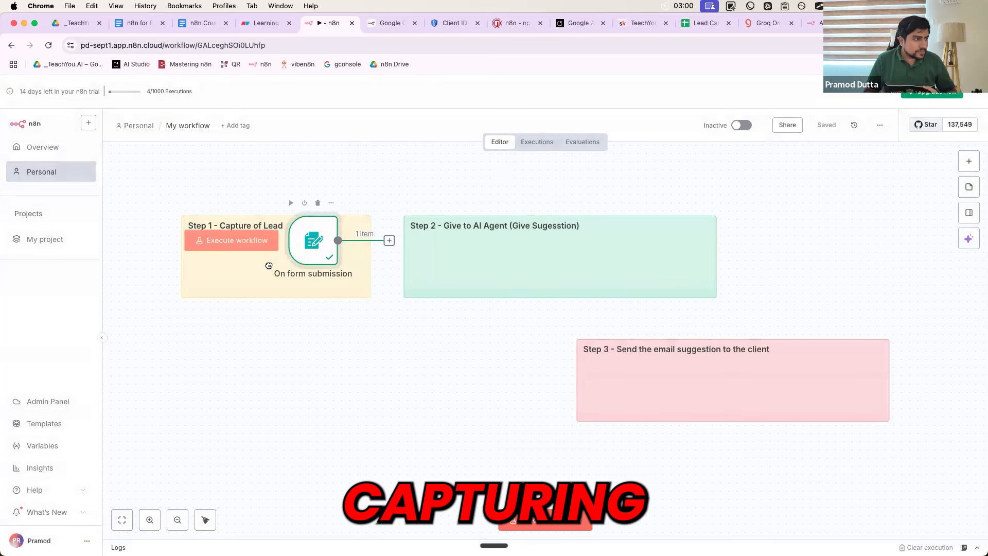
drag(303, 241, 247, 266)
drag(315, 297, 317, 323)
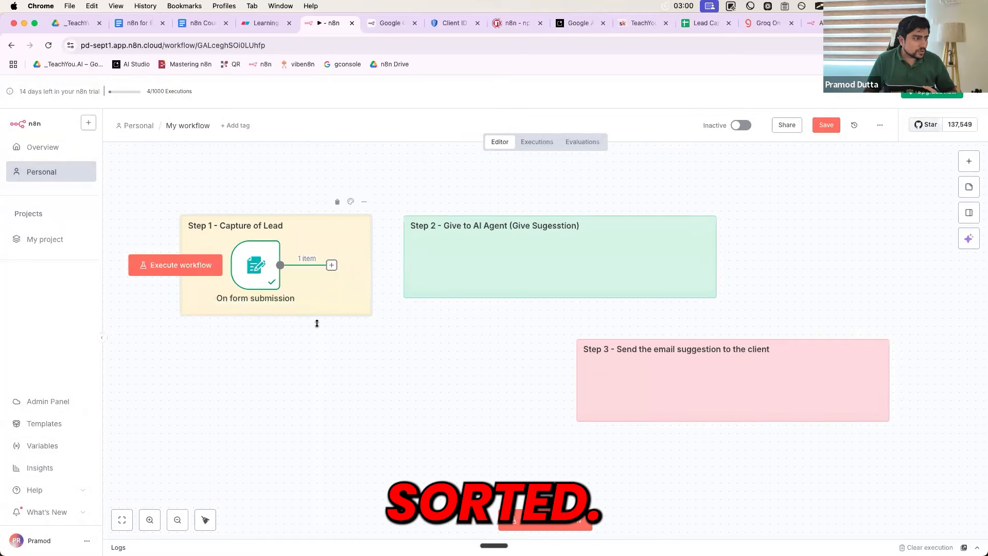
drag(255, 304, 271, 304)
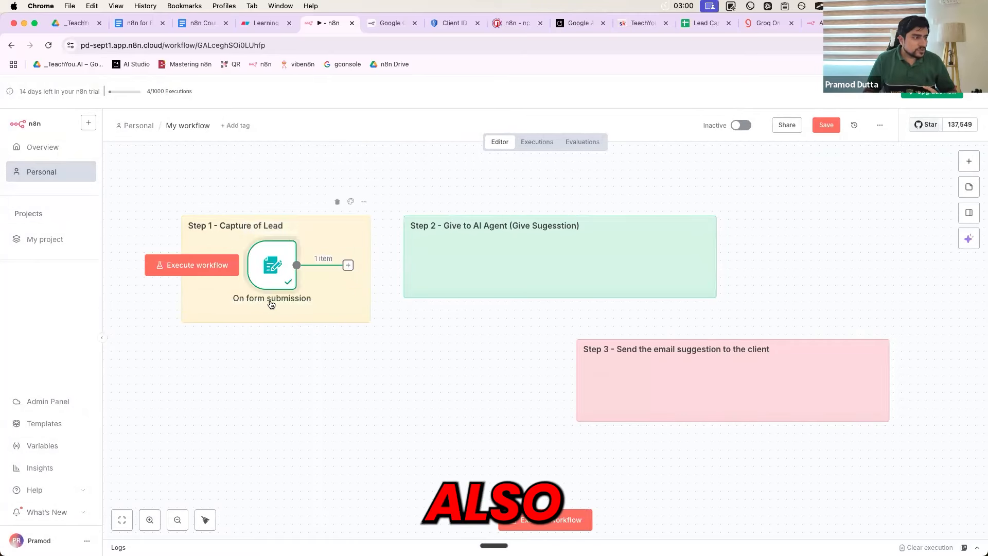
double_click(270, 305)
click(309, 189)
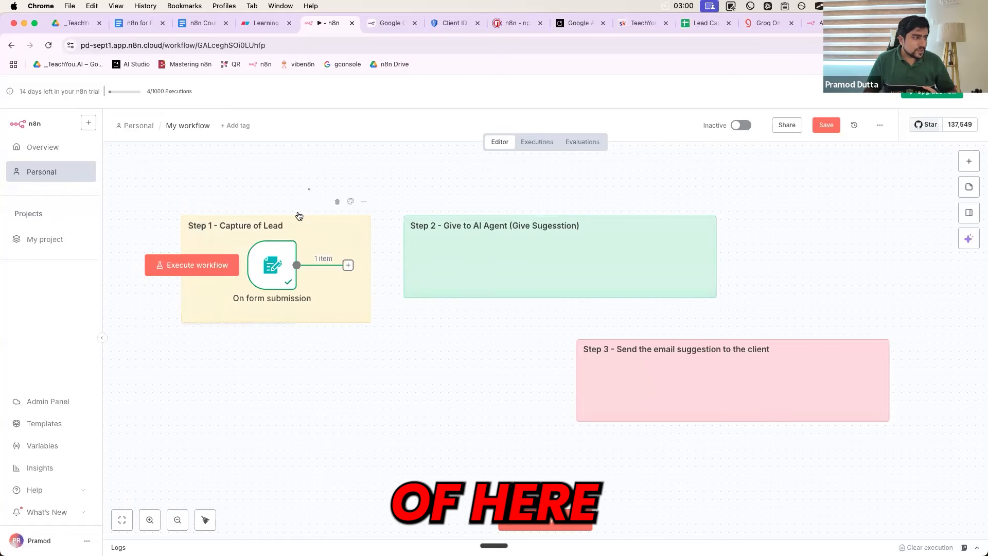
Rename the form trigger node to 'Capture the Lead Problem with the Email'
click(274, 279)
double_click(274, 278)
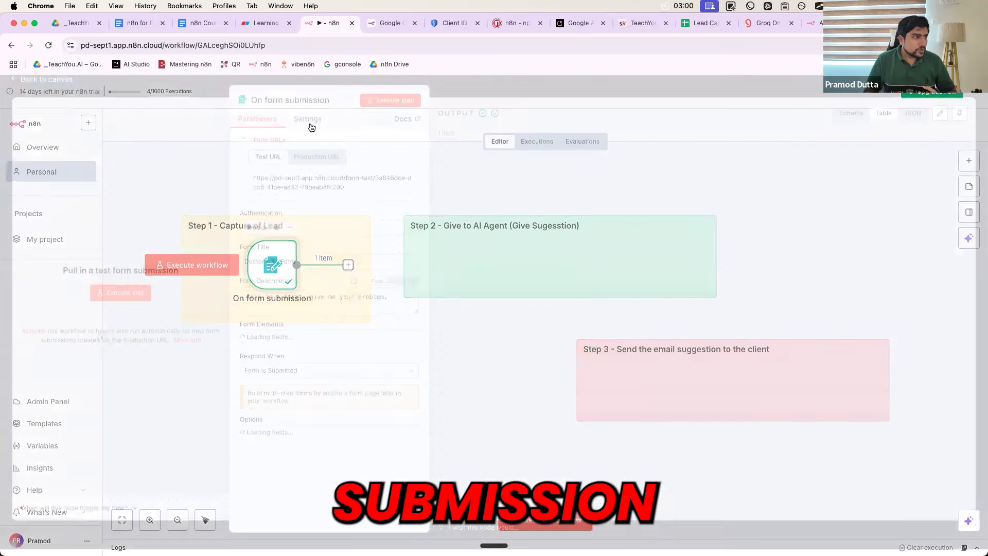
click(303, 108)
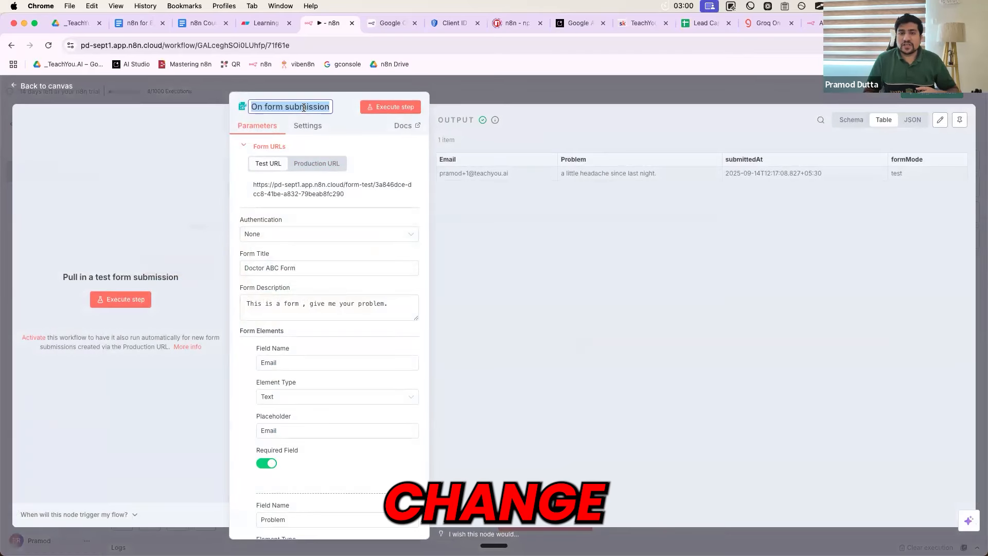
text(Captur)
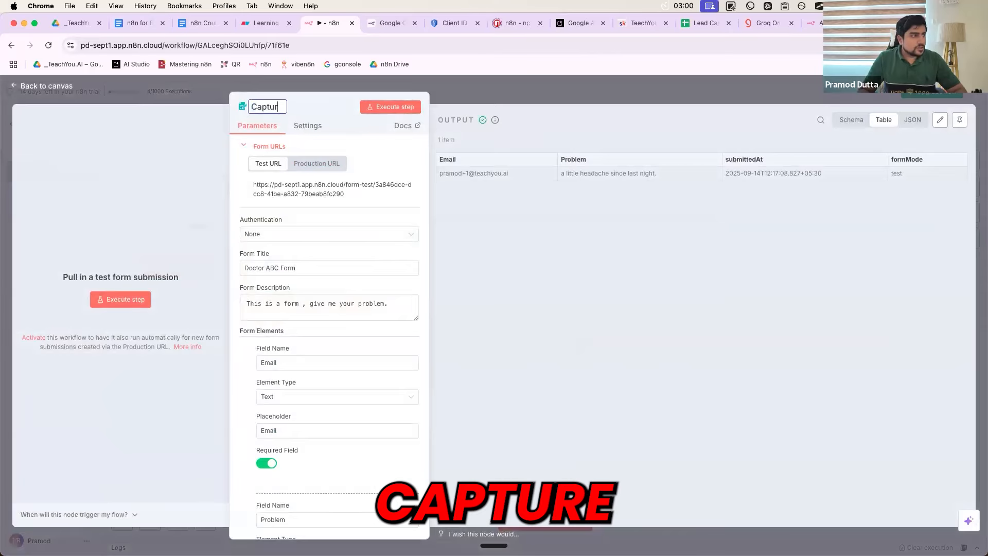
text(e the Lead Probme with the)
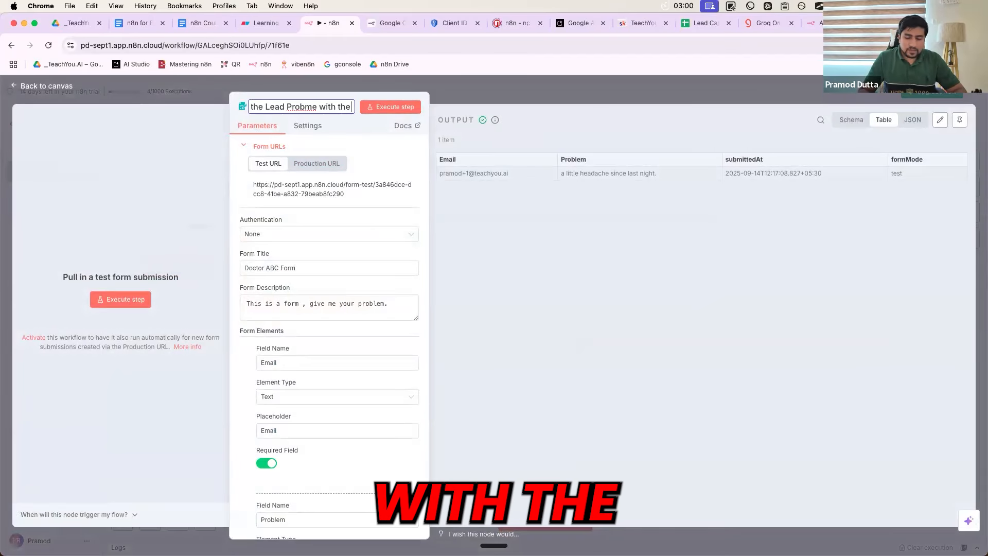
text( Email)
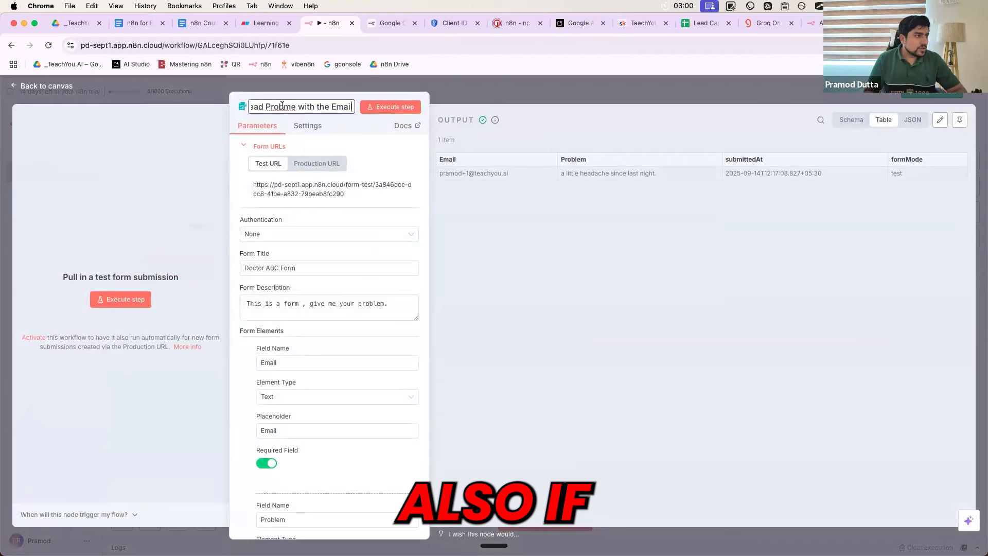
click(282, 106)
text(le)
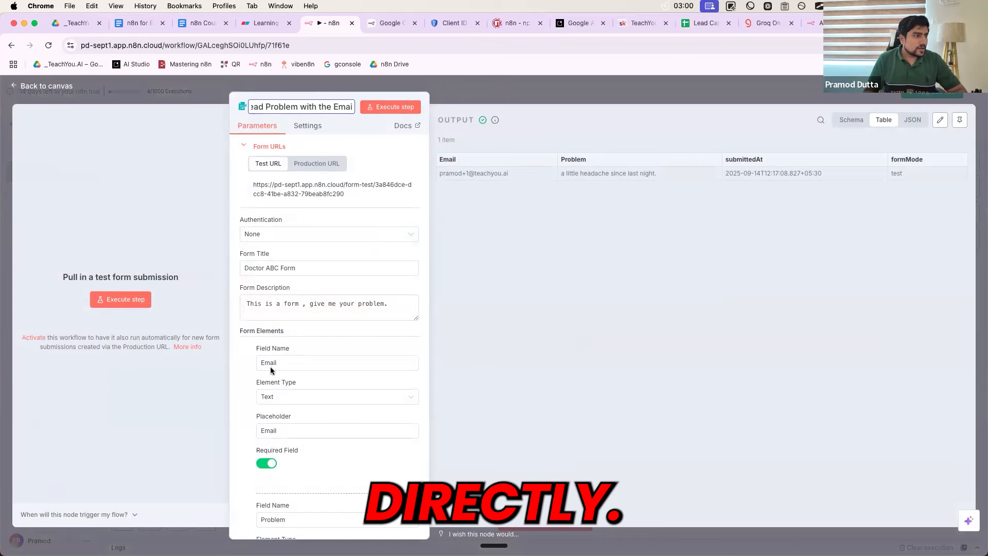
key(Escape)
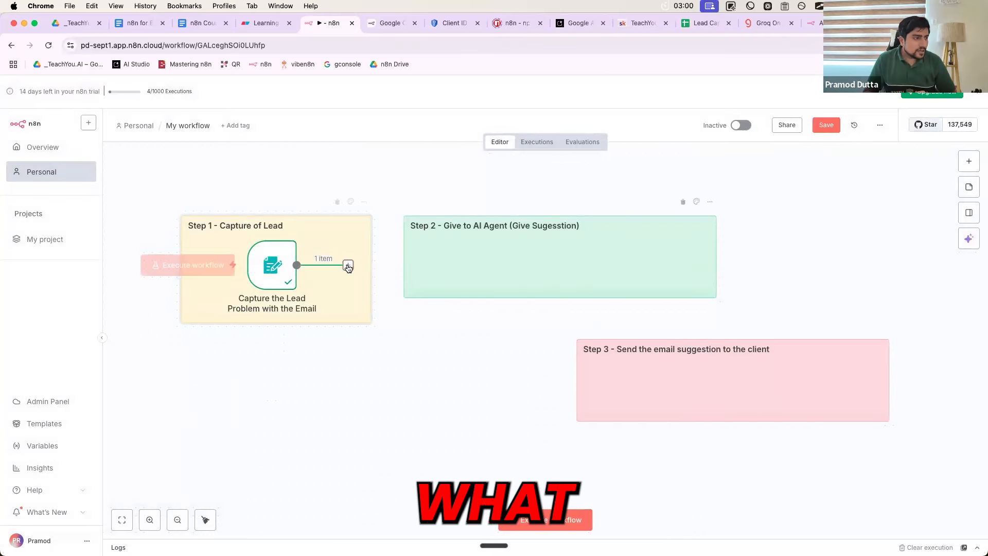
Add an AI Agent node after the form trigger
key(Tab)
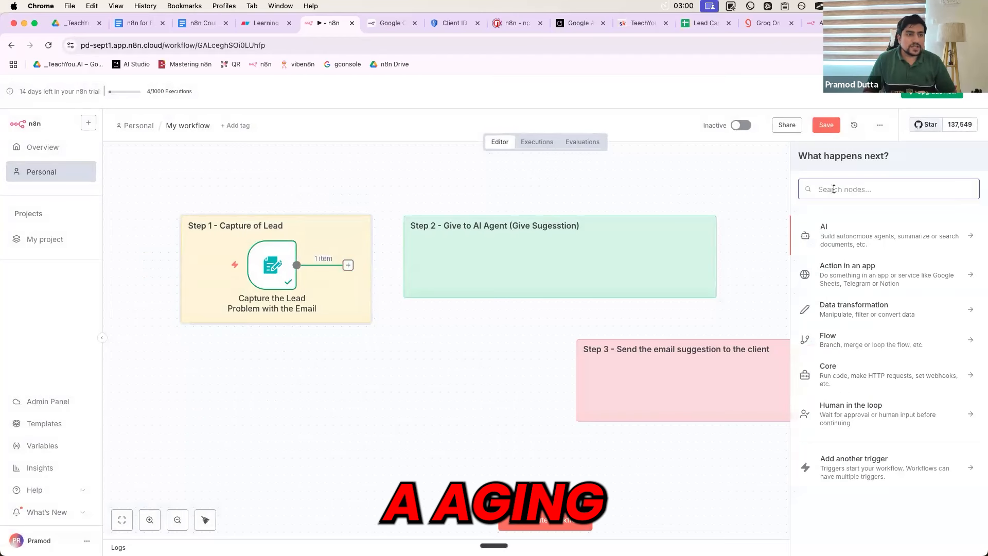
text(Ai a)
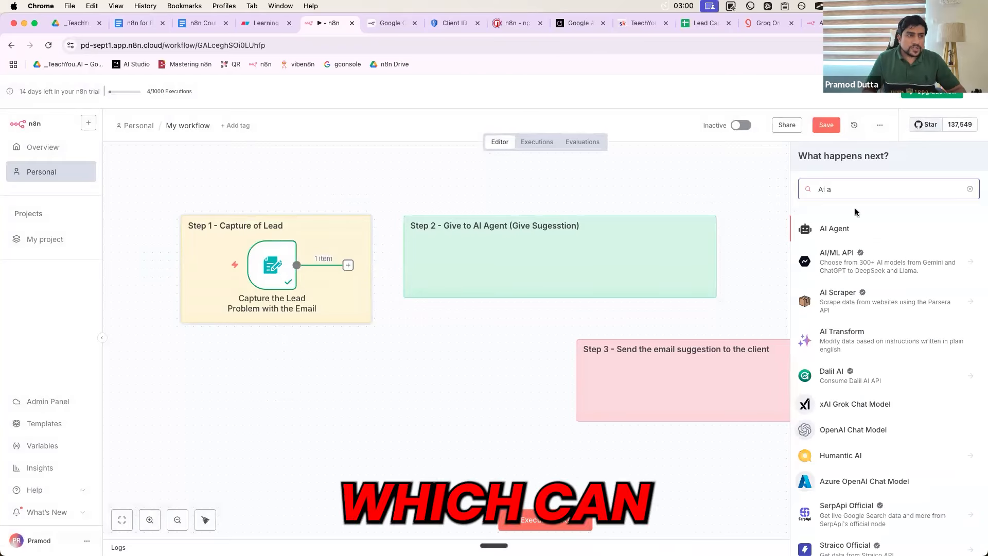
click(837, 229)
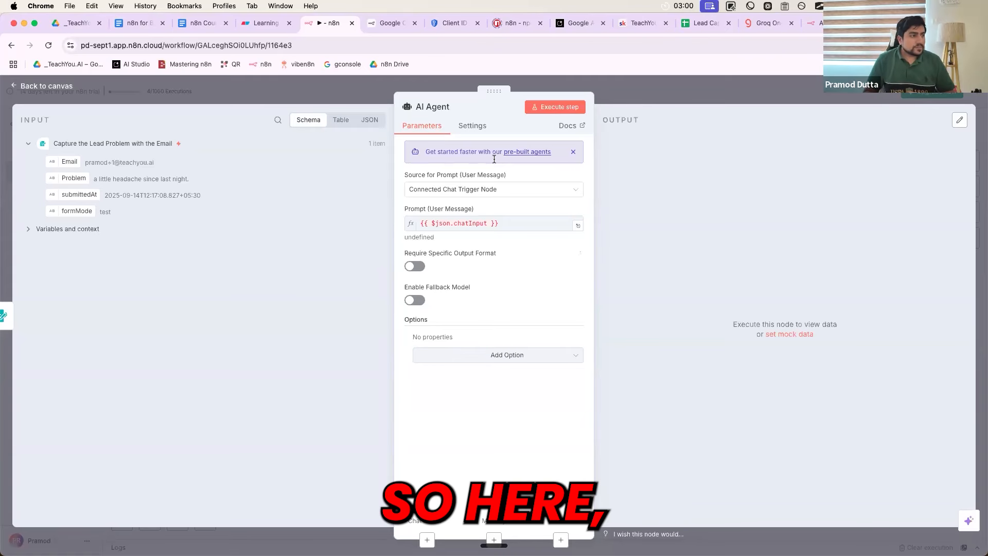
Annotate the AI Agent's input, parameters and output panes
key(ctrl+a)
mouse_move(190, 84)
mouse_down()
mouse_move(197, 117)
mouse_move(222, 113)
mouse_up()
click(741, 104)
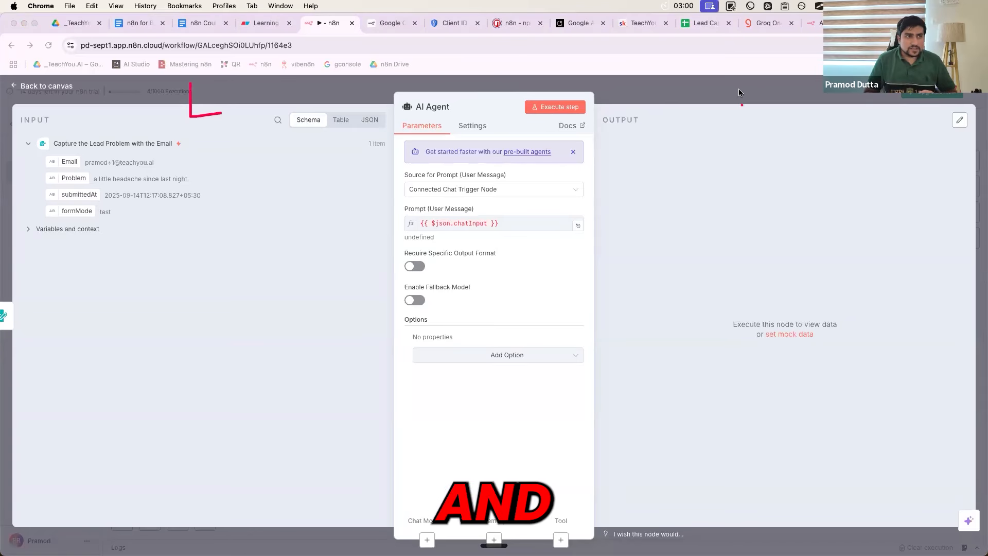
drag(739, 89, 772, 119)
drag(186, 124, 220, 122)
click(225, 122)
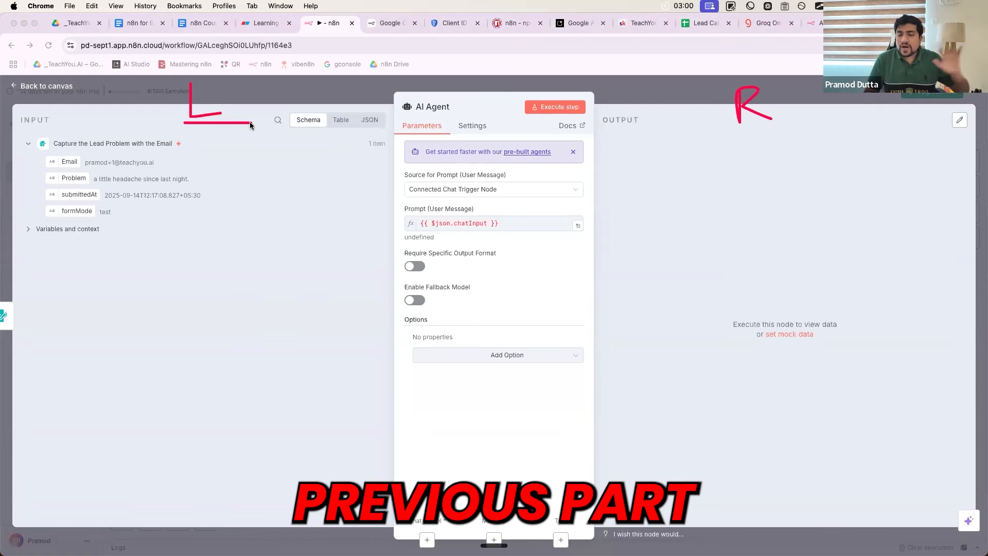
click(87, 130)
mouse_move(50, 135)
mouse_down()
mouse_move(183, 144)
mouse_move(49, 145)
mouse_move(59, 138)
mouse_up()
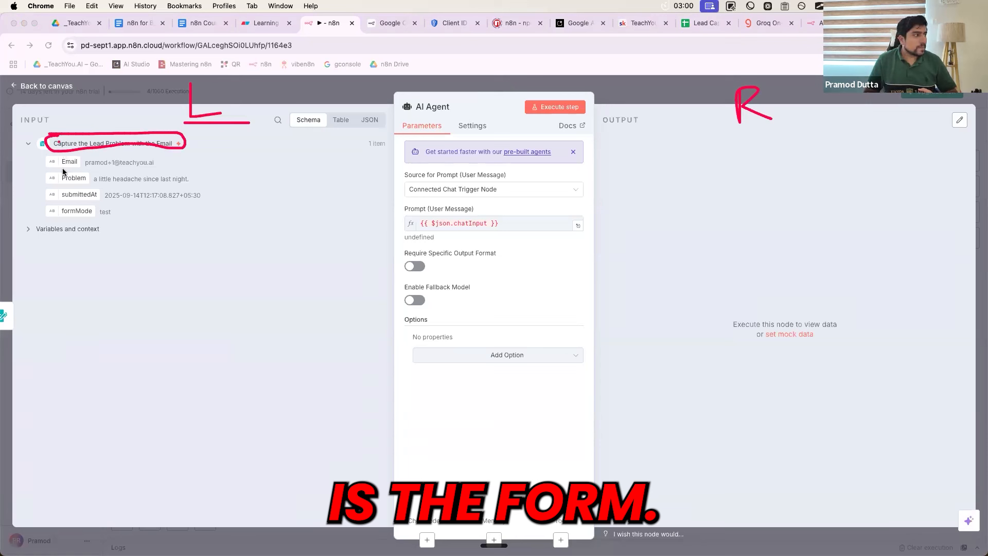
drag(195, 155, 202, 214)
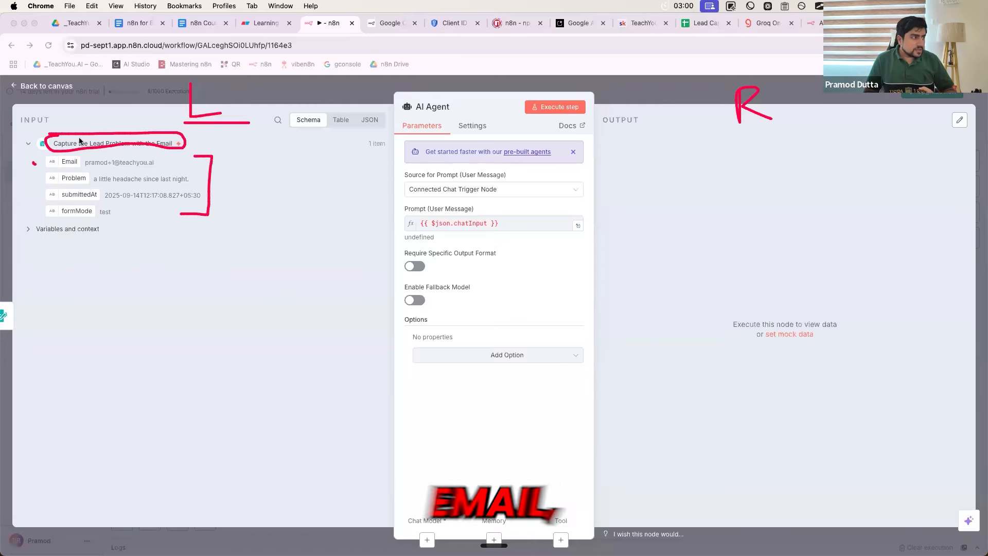
drag(33, 164, 78, 138)
mouse_move(30, 181)
mouse_down()
mouse_move(58, 172)
mouse_move(34, 218)
mouse_move(66, 209)
mouse_up()
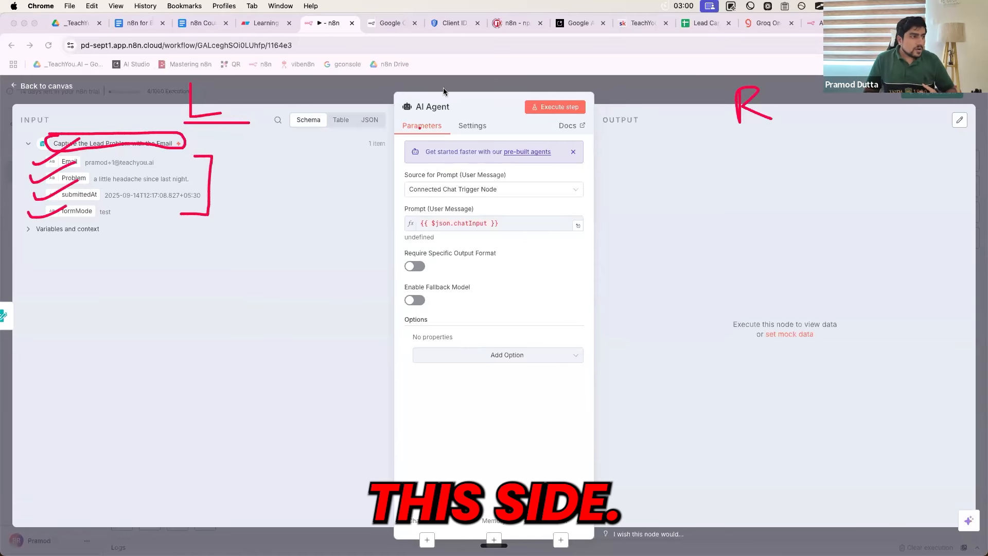
mouse_move(443, 87)
mouse_down()
mouse_move(368, 247)
mouse_move(561, 126)
mouse_move(494, 90)
mouse_up()
mouse_move(587, 153)
mouse_down()
mouse_move(638, 153)
mouse_move(645, 175)
mouse_up()
drag(607, 132, 666, 132)
mouse_move(723, 157)
mouse_down()
mouse_move(723, 191)
mouse_move(769, 190)
mouse_up()
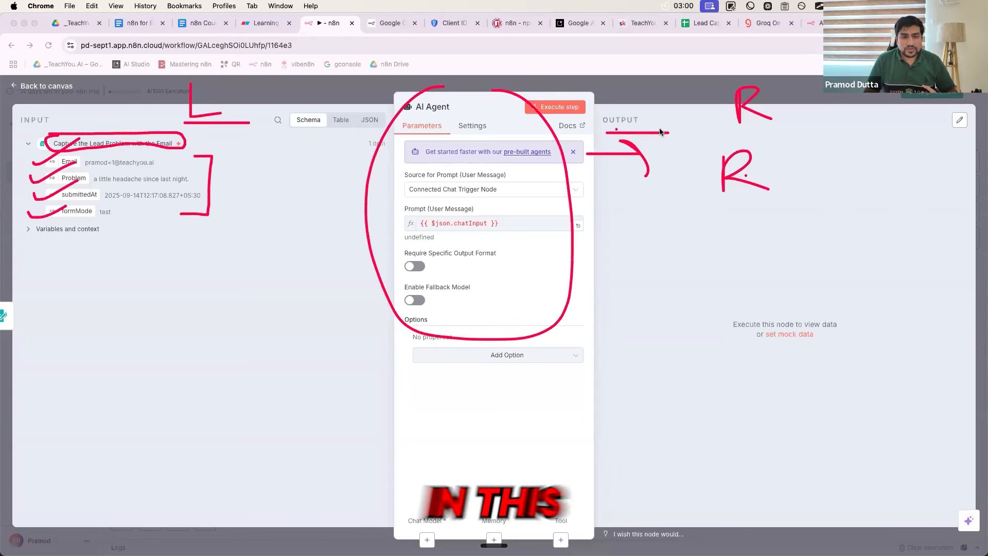
drag(616, 129, 660, 129)
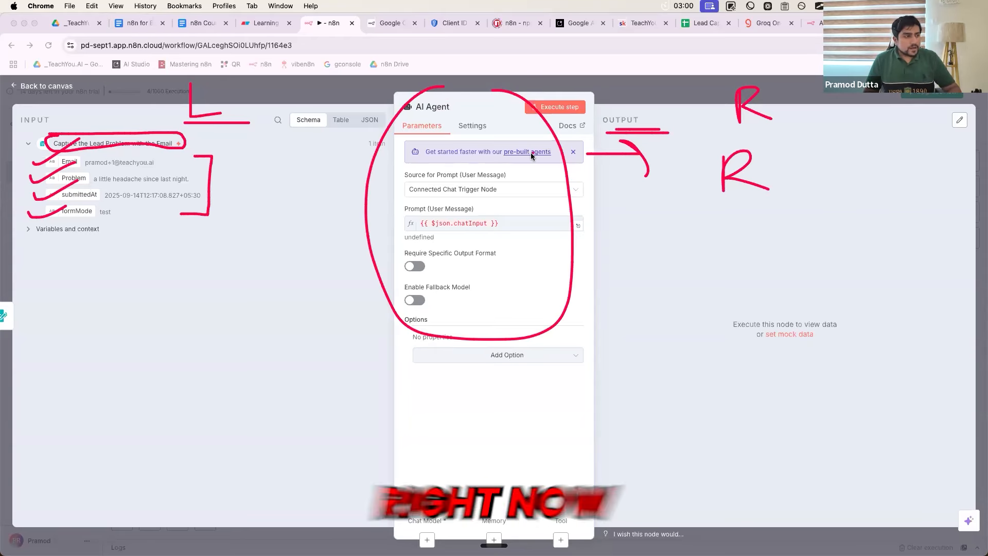
key(Escape)
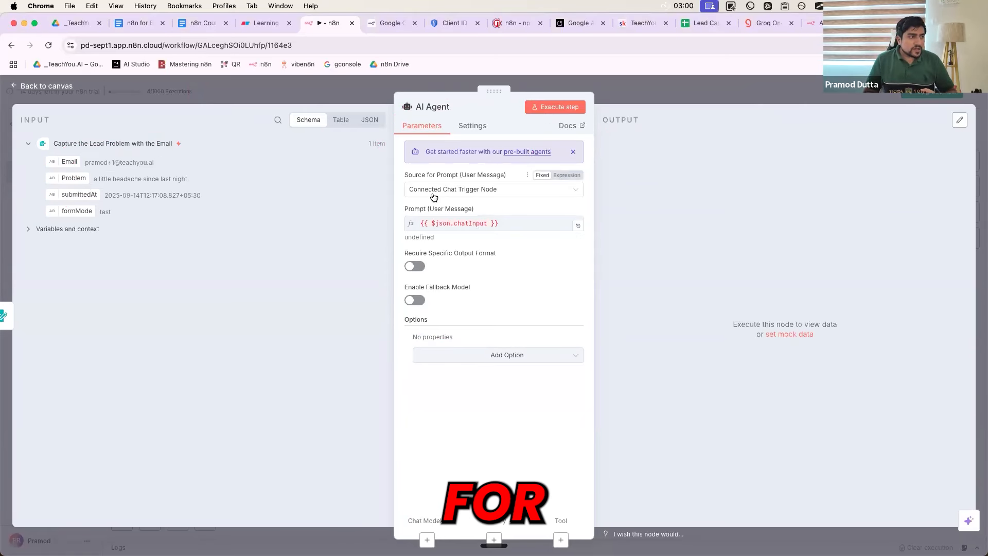
Set the prompt source to Define below and write 'Email :' and 'Problem' lines
click(466, 195)
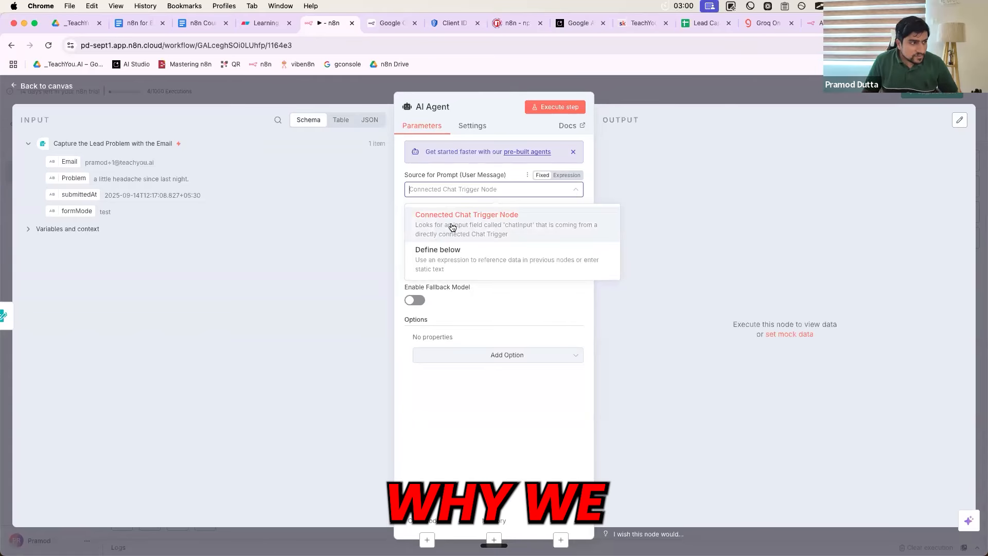
click(442, 261)
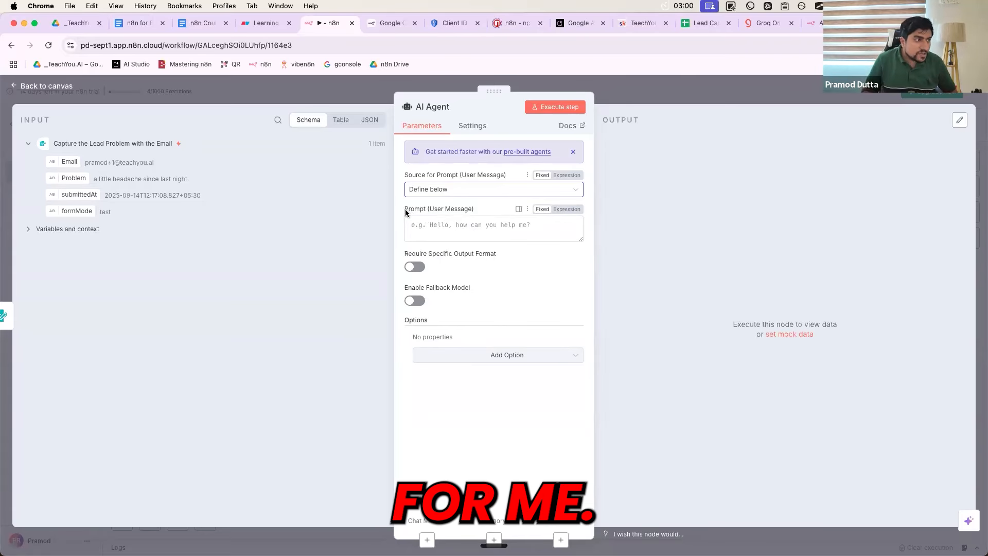
drag(405, 211, 447, 213)
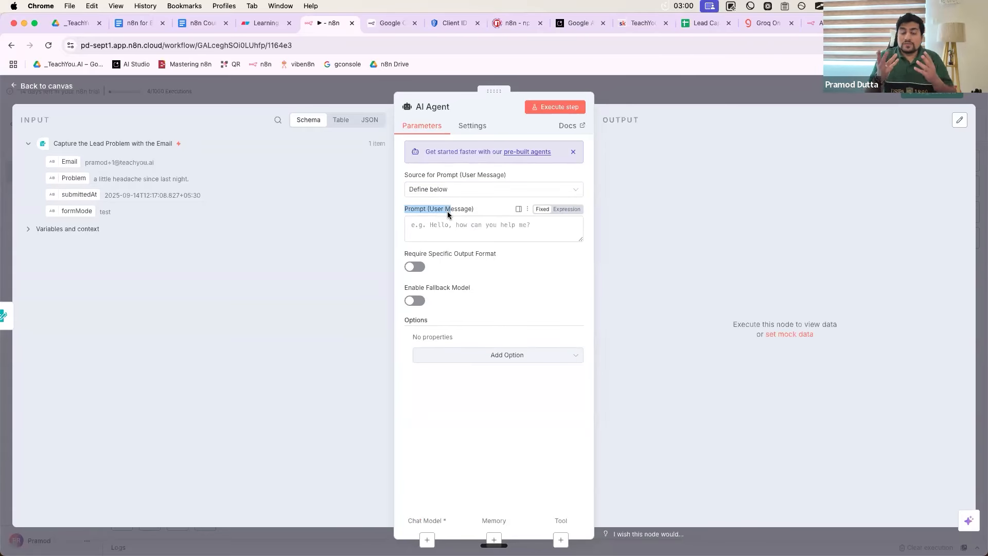
click(424, 226)
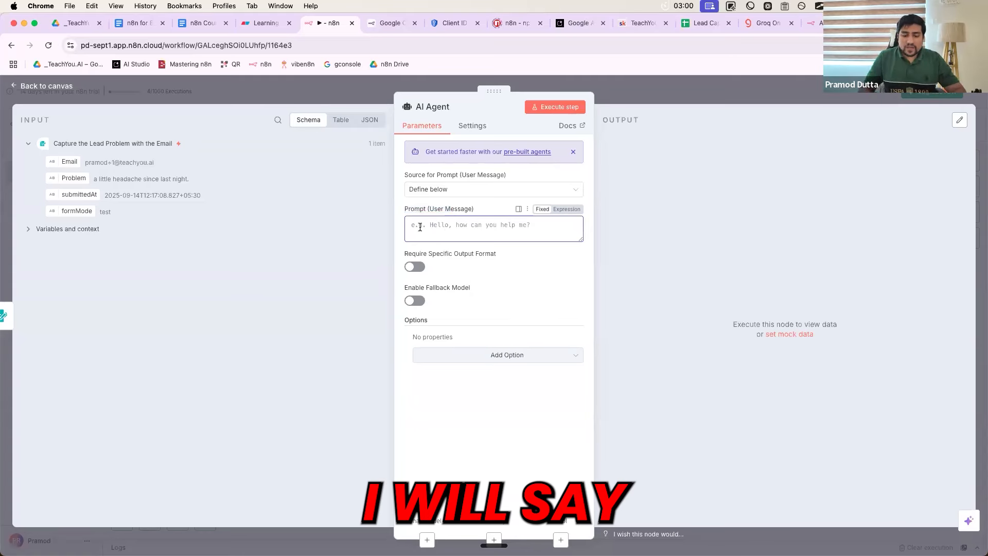
text(Email :)
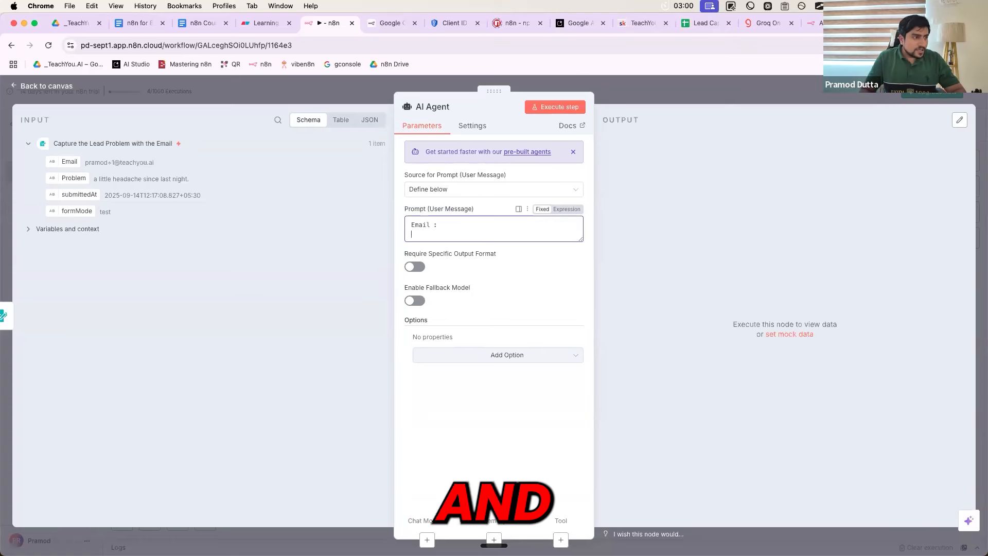
key(Return)
text(Pro)
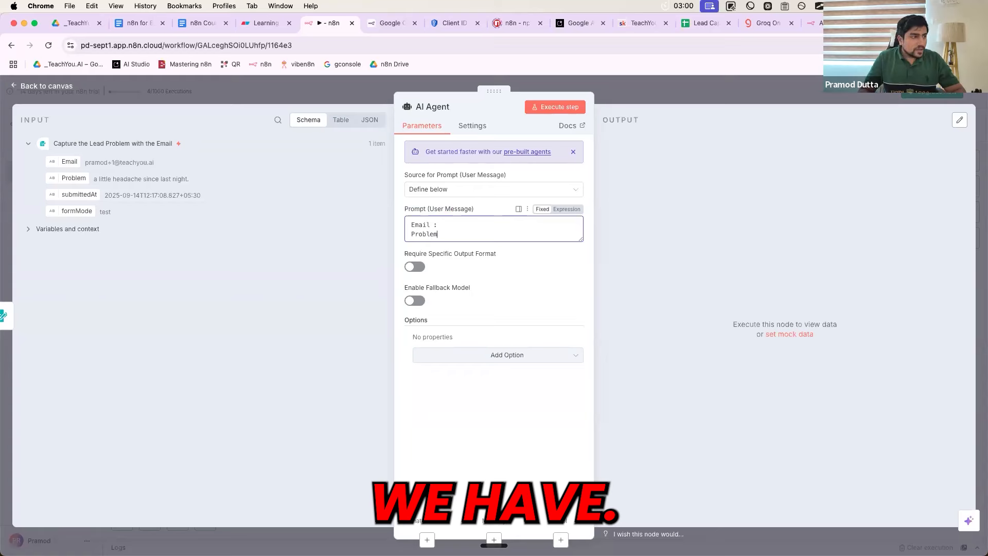
text(blem)
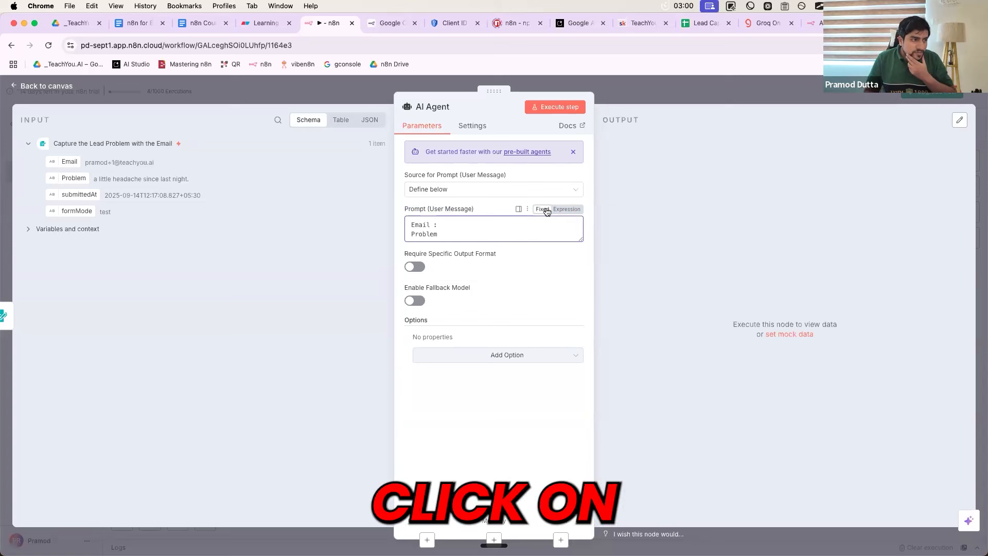
Make the prompt an expression with the form's Email and Problem values dragged in
click(562, 214)
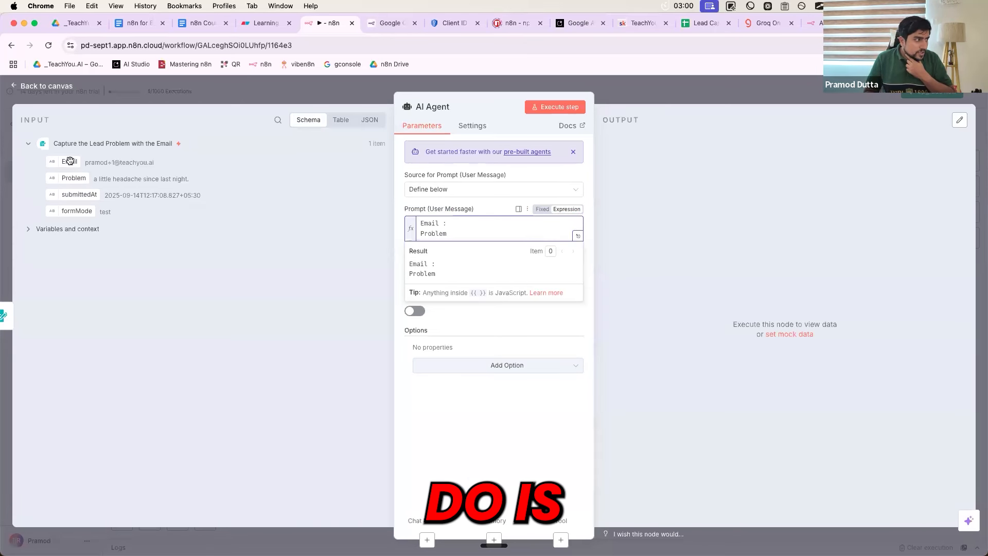
drag(322, 199, 454, 222)
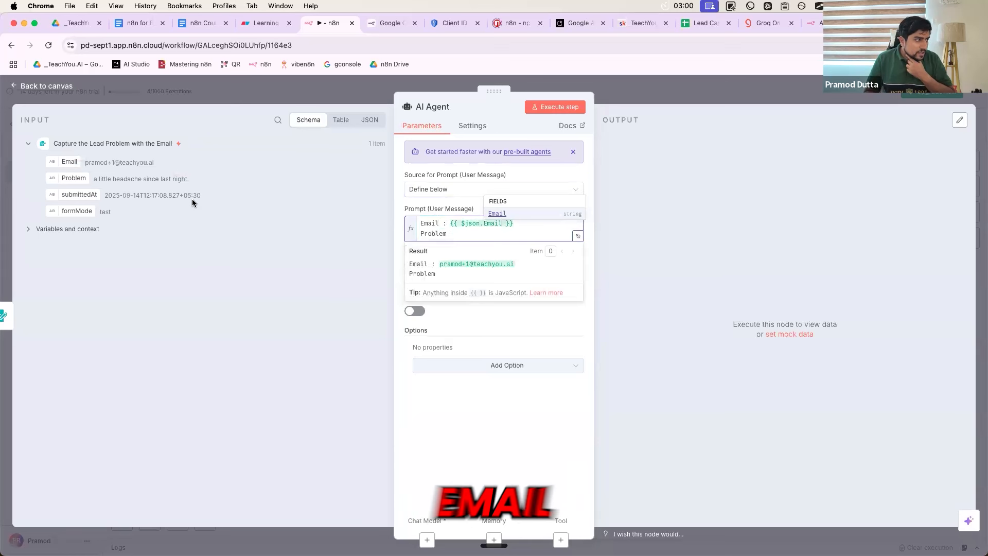
drag(77, 178, 454, 233)
text(: {{ $json.Problem)
click(476, 202)
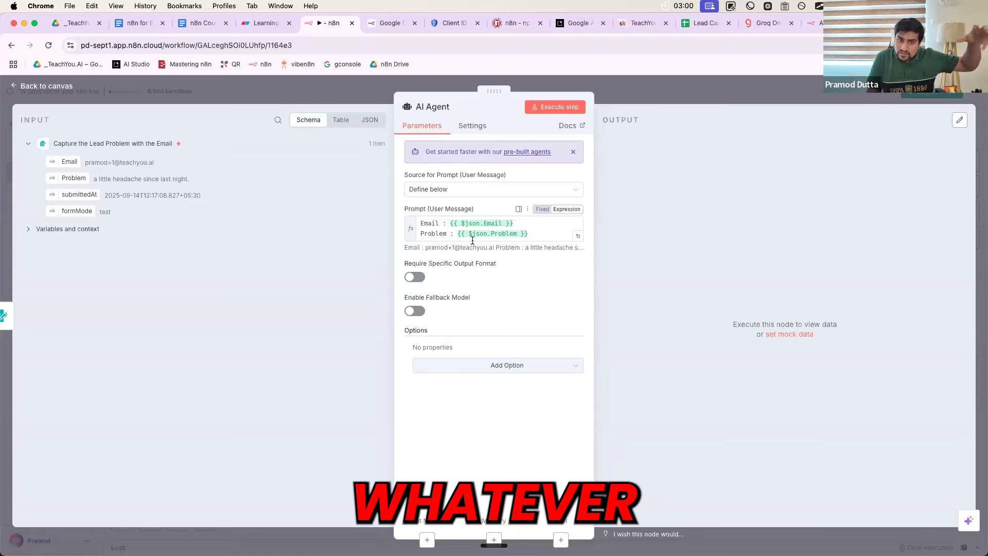
click(443, 228)
drag(444, 223, 419, 224)
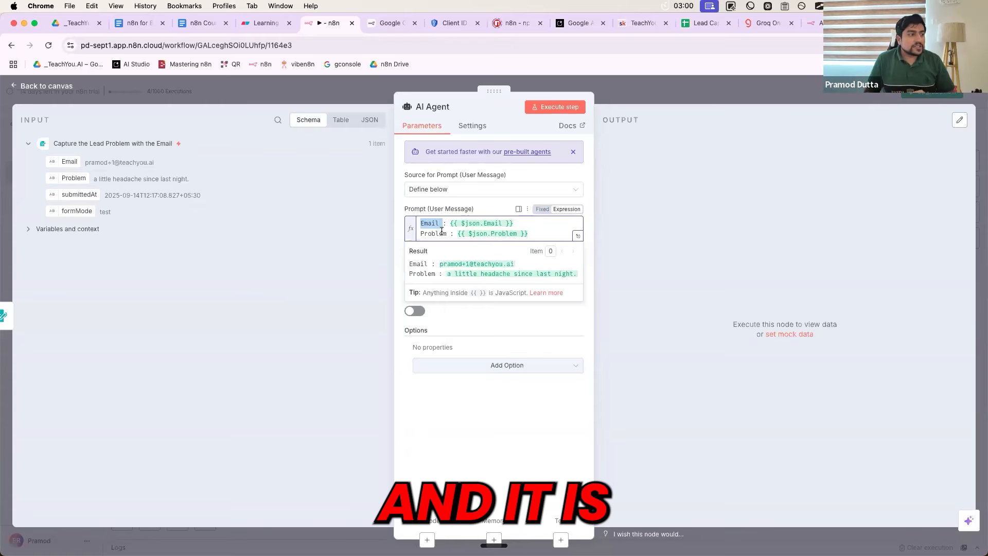
double_click(442, 232)
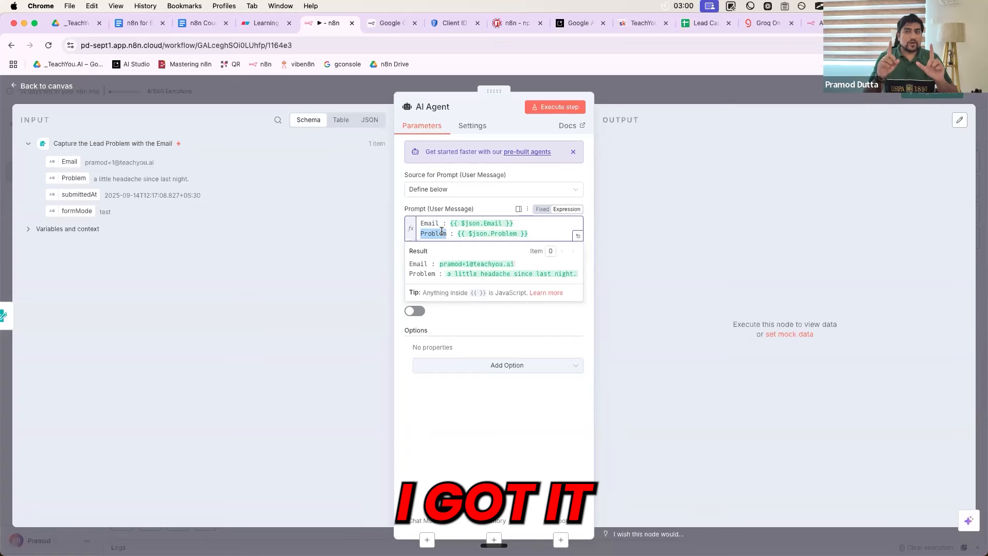
click(433, 233)
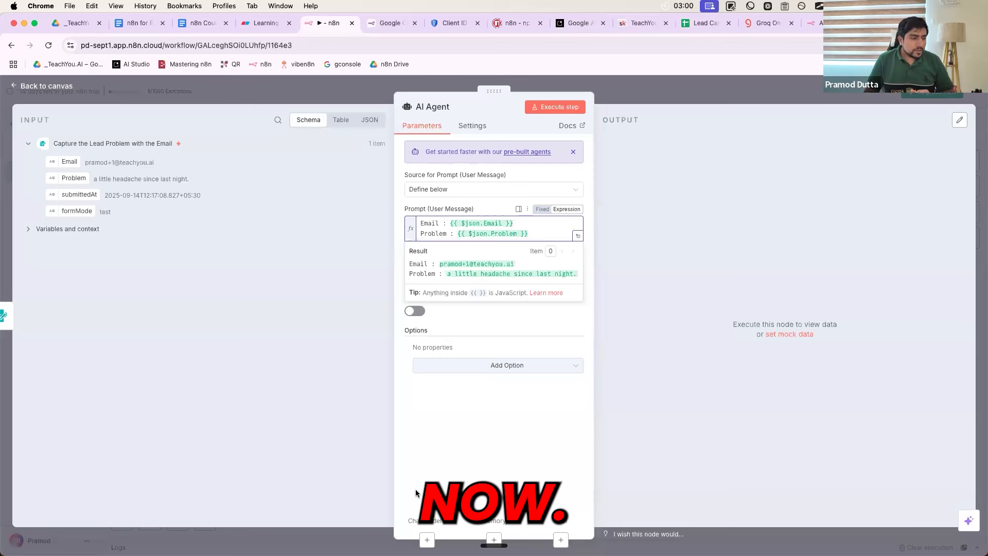
click(428, 540)
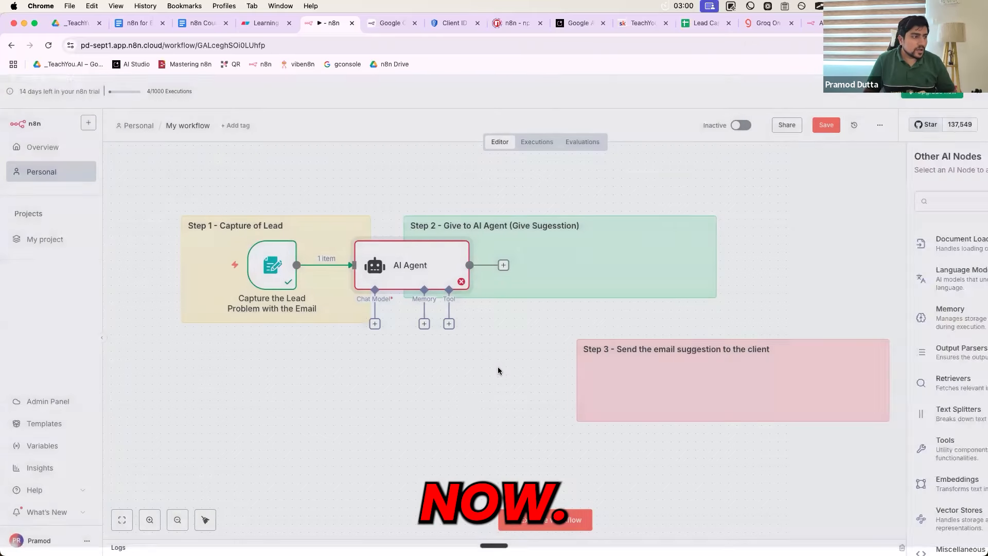
Place the AI Agent node inside an enlarged Step 2 note
click(465, 399)
mouse_move(534, 263)
mouse_down()
mouse_move(540, 258)
mouse_move(527, 260)
mouse_move(539, 270)
mouse_up()
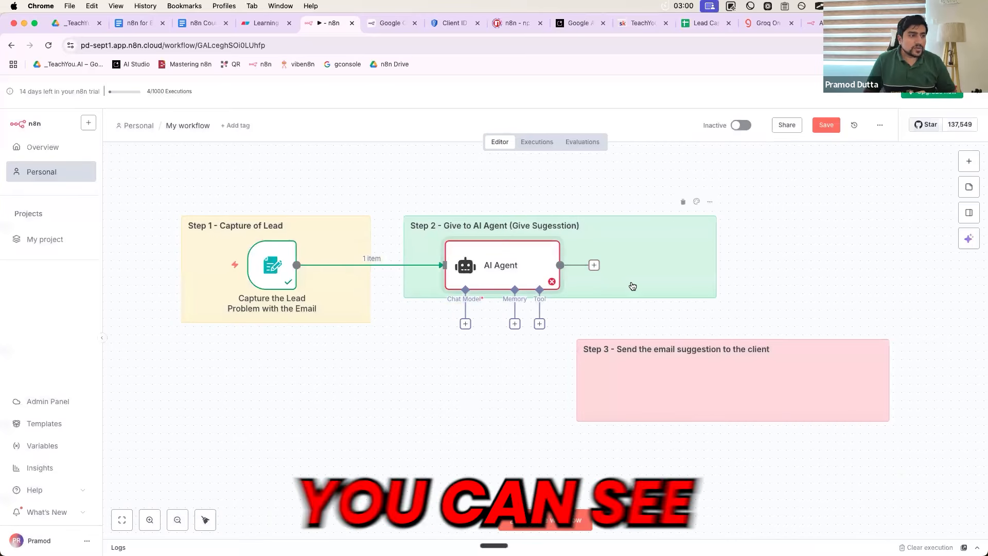
drag(412, 295, 401, 320)
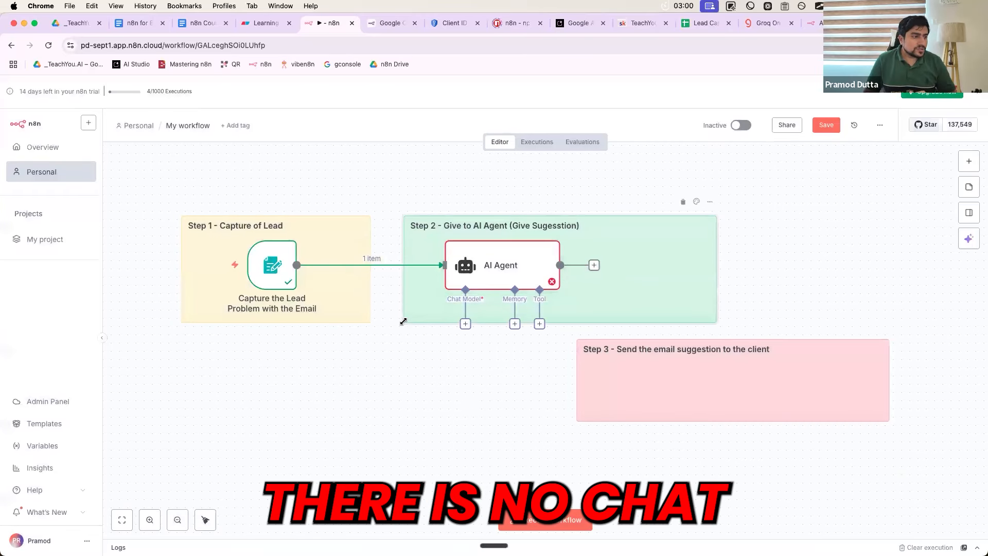
Attach a Google Gemini Chat Model to the agent and start a new Gemini credential
click(465, 323)
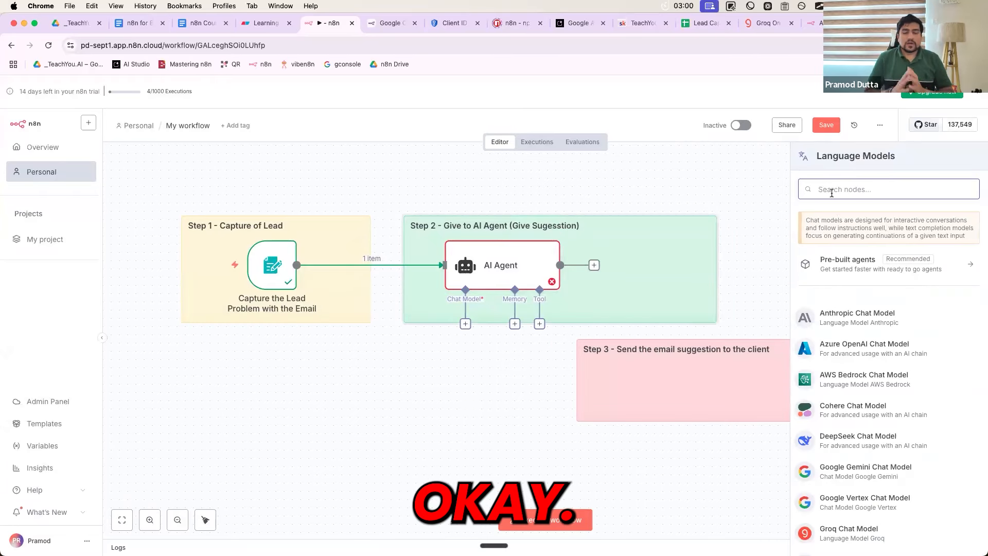
text(Ggo)
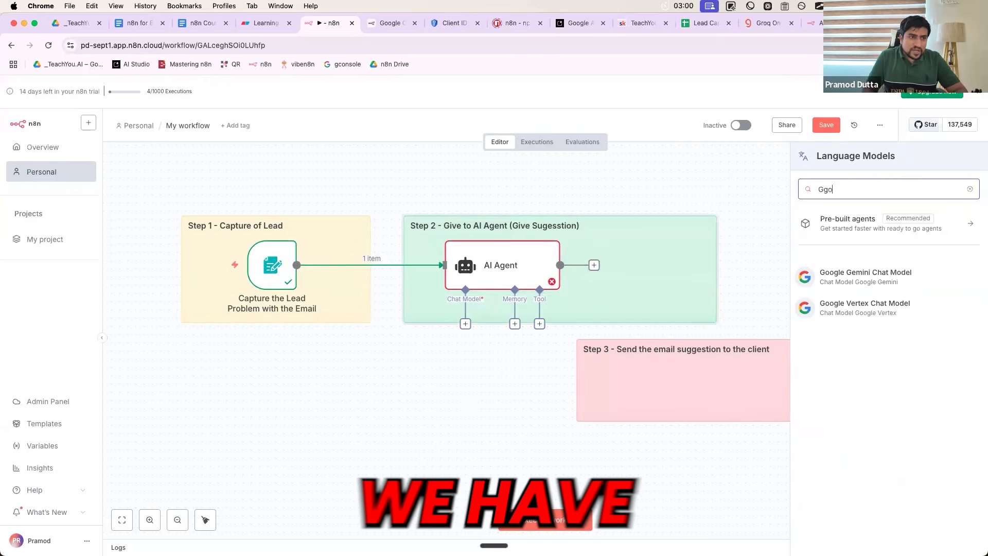
click(875, 278)
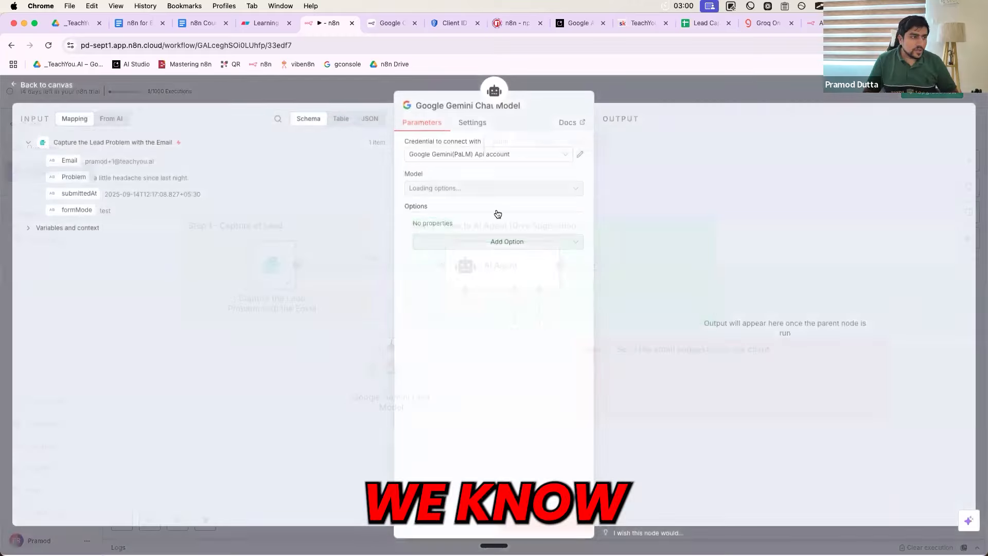
click(562, 157)
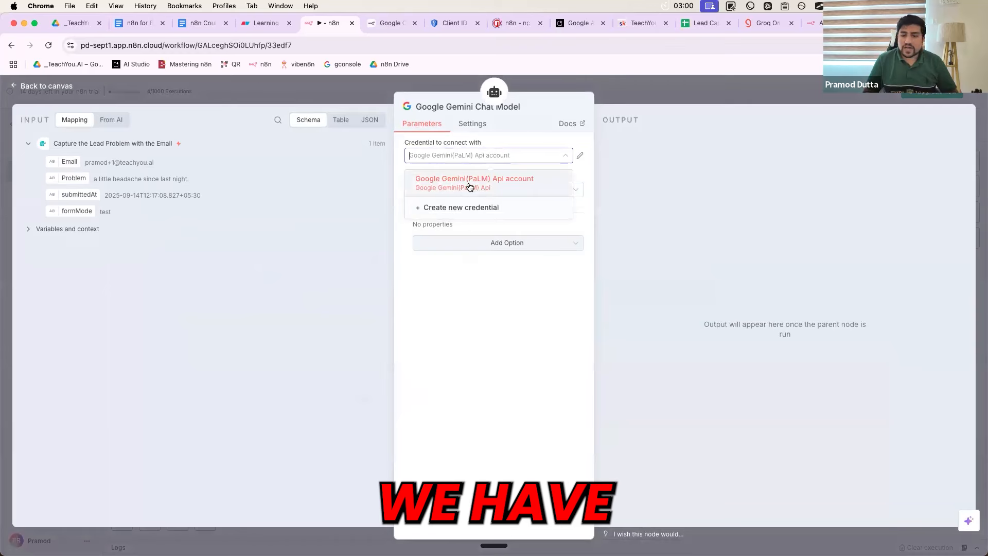
click(462, 216)
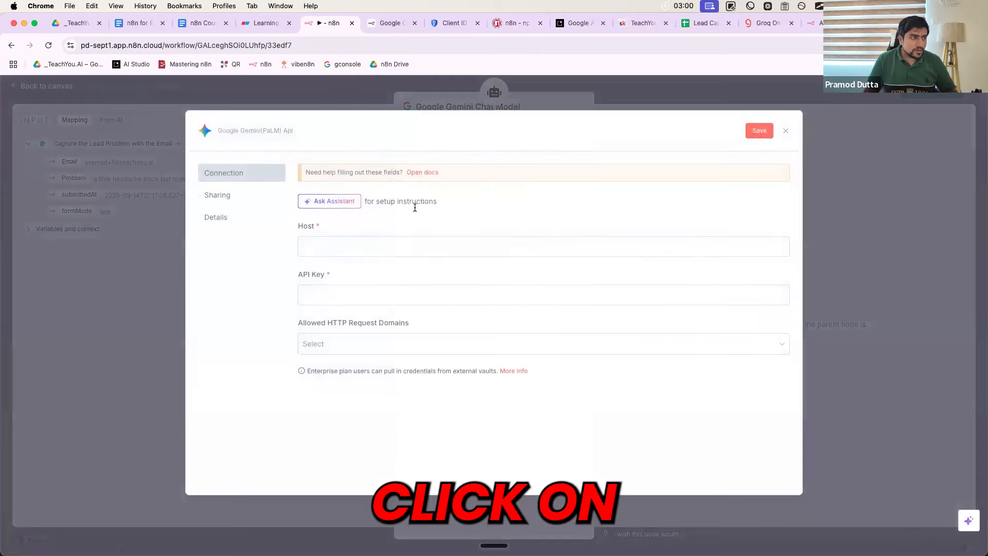
triple_click(399, 252)
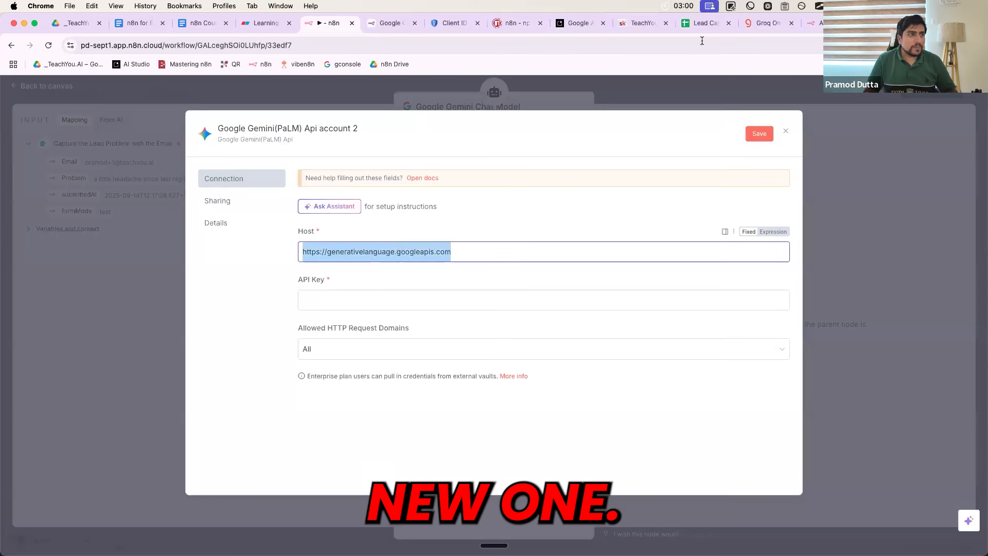
click(579, 24)
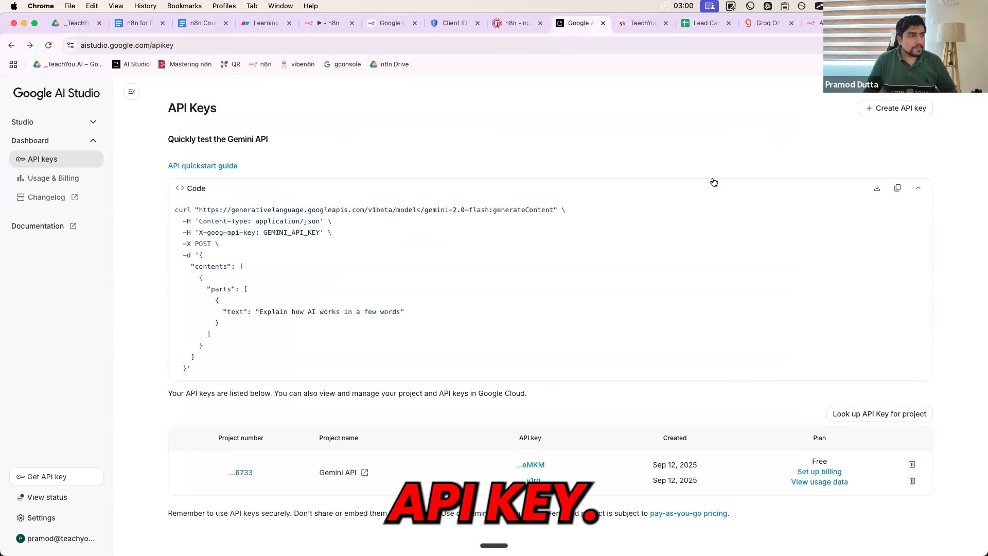
Try creating a new API key in the Gemini API project, then cancel
click(885, 116)
click(887, 124)
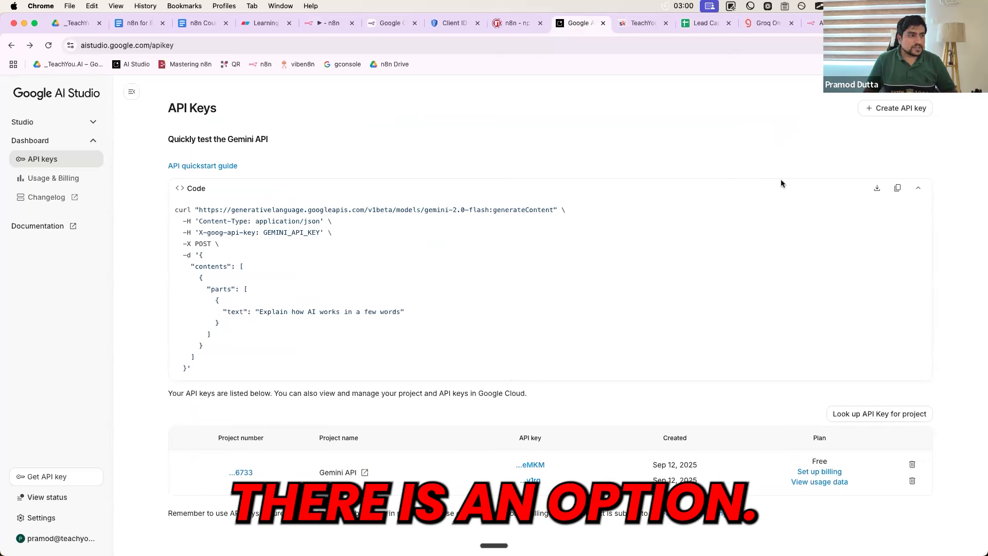
click(874, 110)
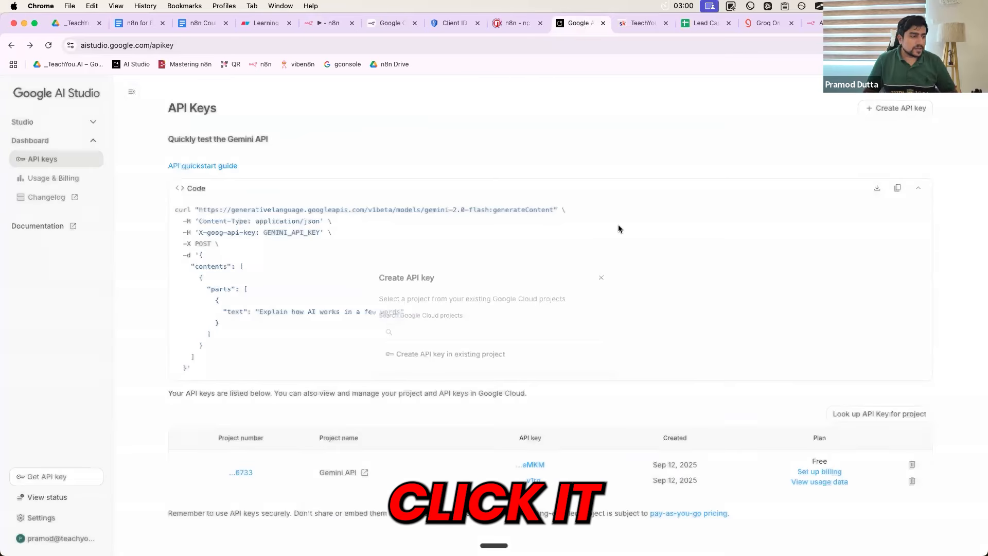
click(449, 334)
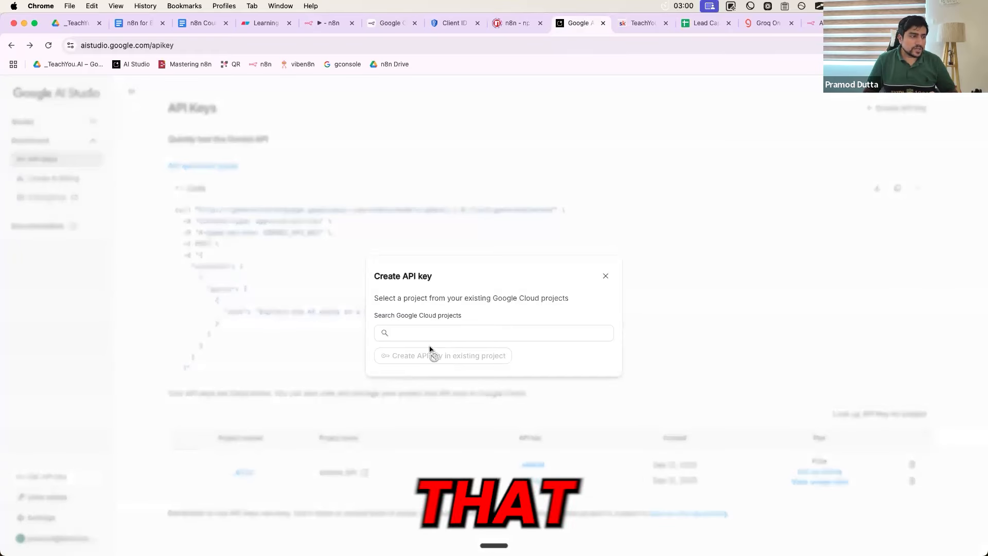
click(430, 334)
click(425, 354)
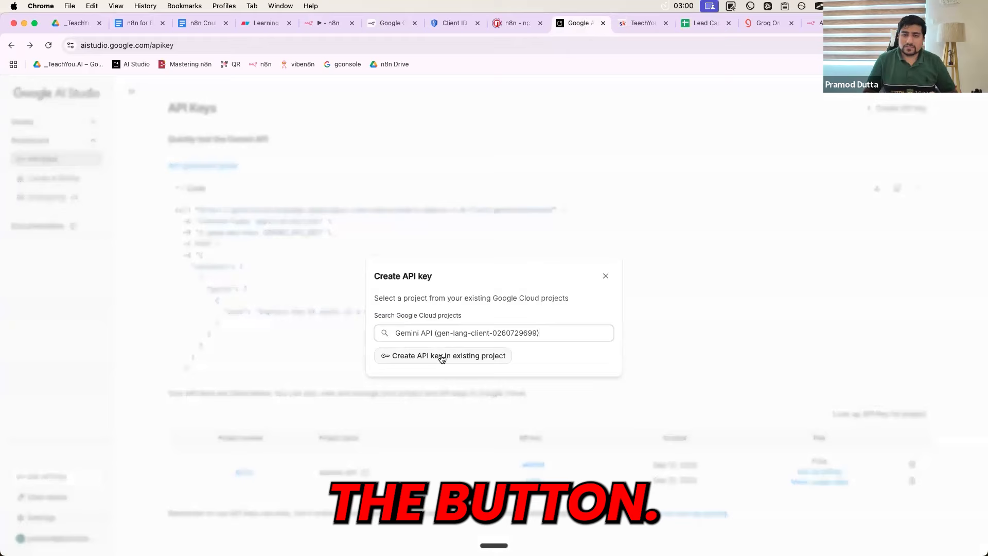
click(607, 276)
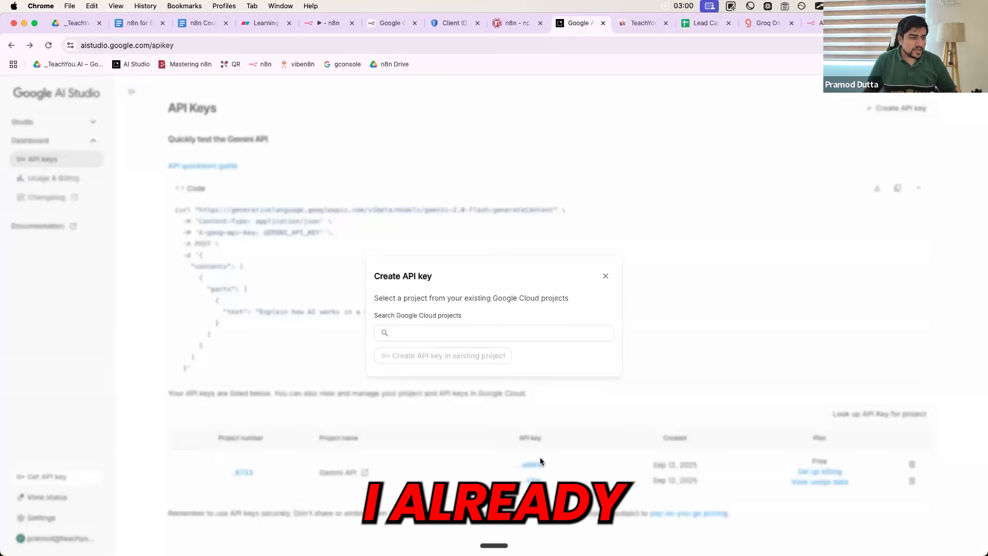
click(607, 276)
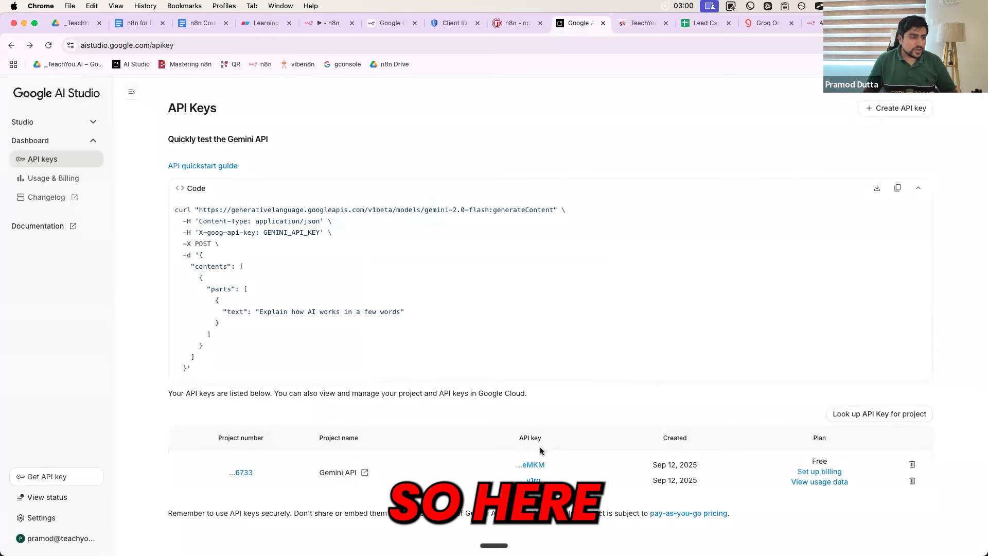
Copy the existing Gemini API key and return to n8n
click(530, 464)
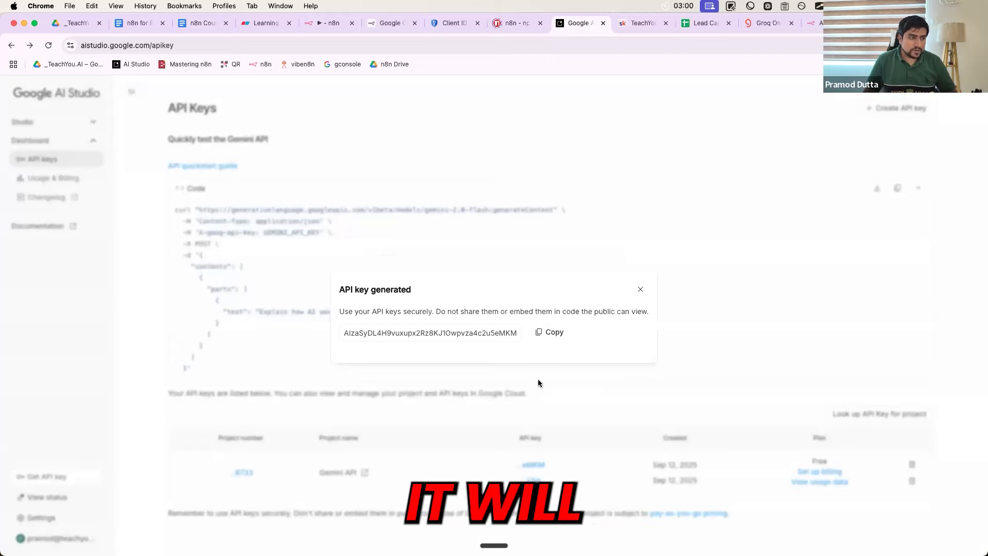
click(551, 334)
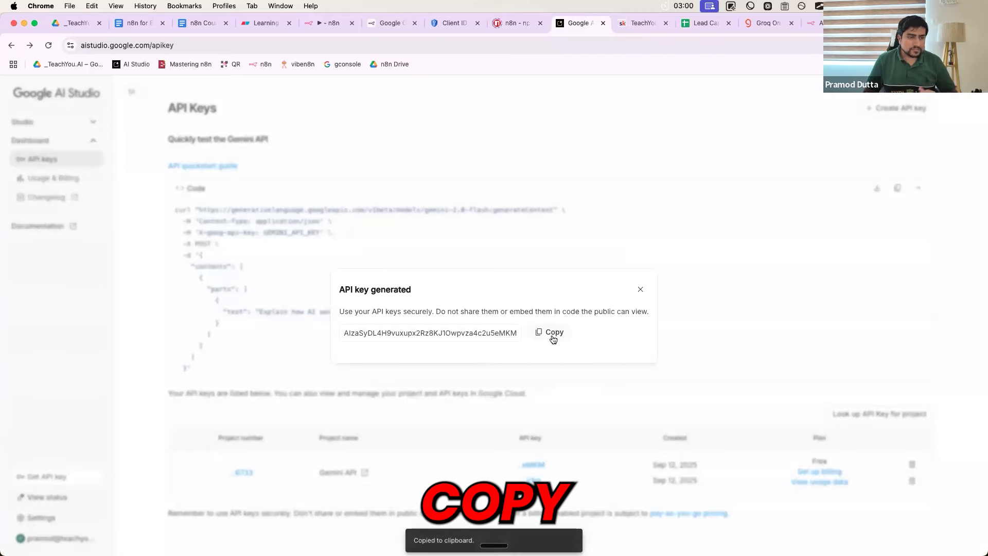
click(332, 29)
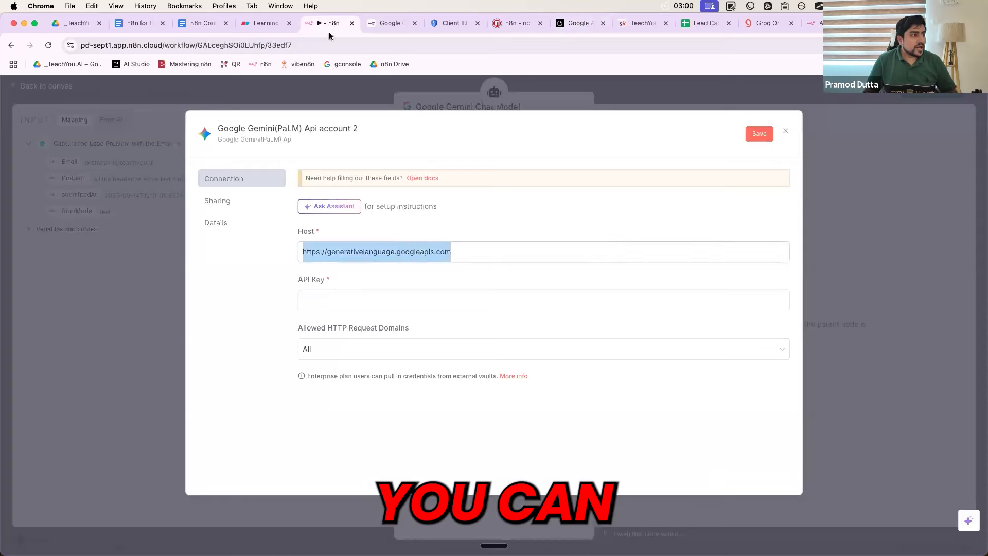
Use the saved Gemini credential, rename the node 'Brain - Gemini', and position it under the agent
click(375, 302)
click(784, 133)
click(453, 156)
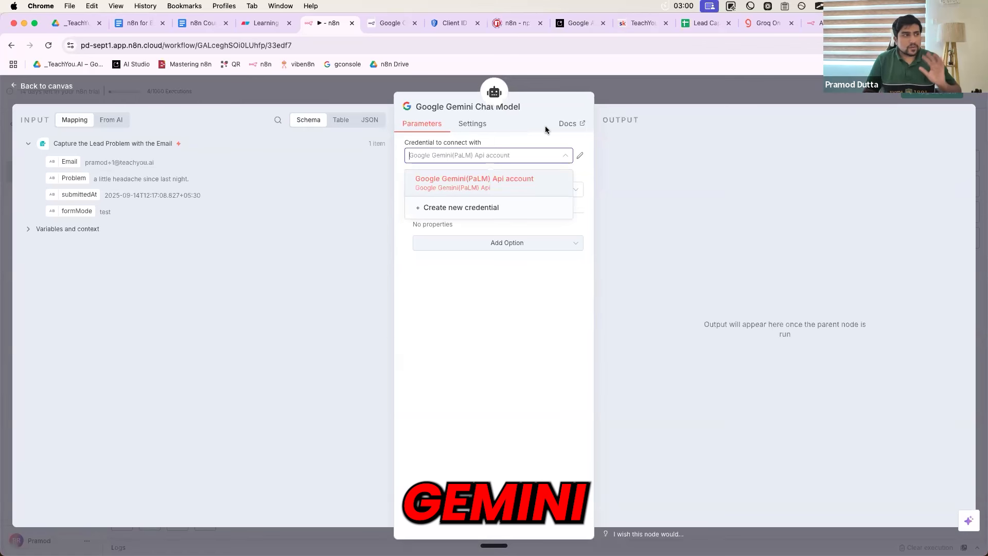
click(447, 112)
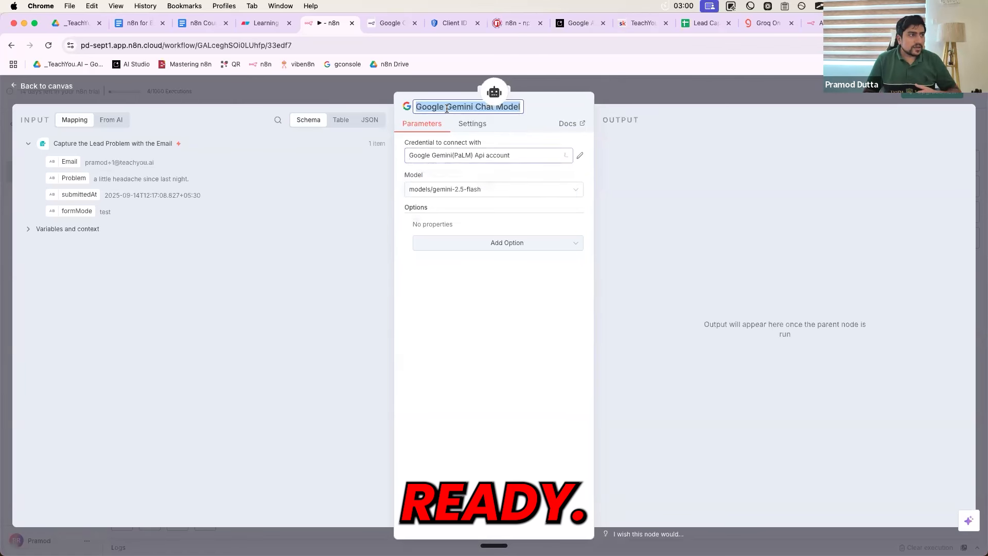
text(Brain)
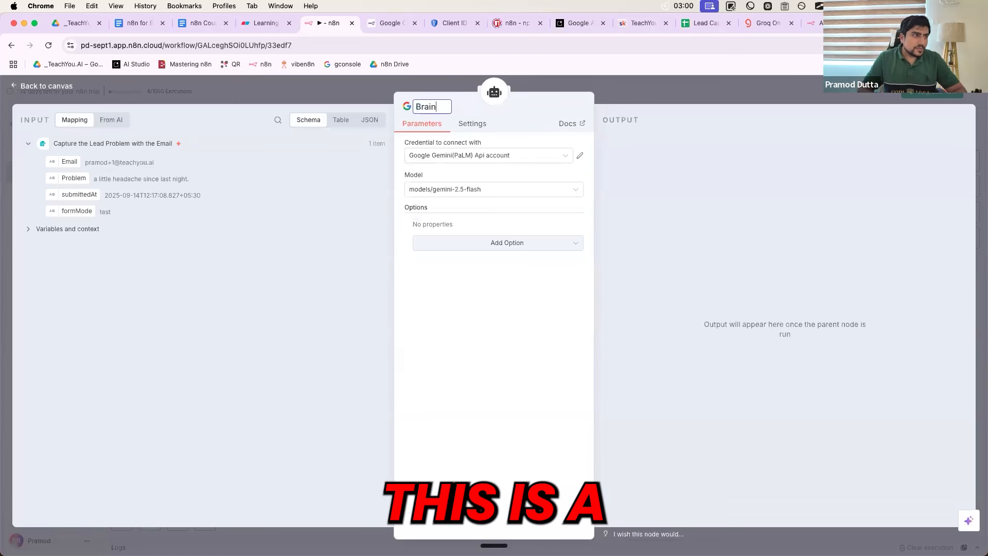
text( - Gemini)
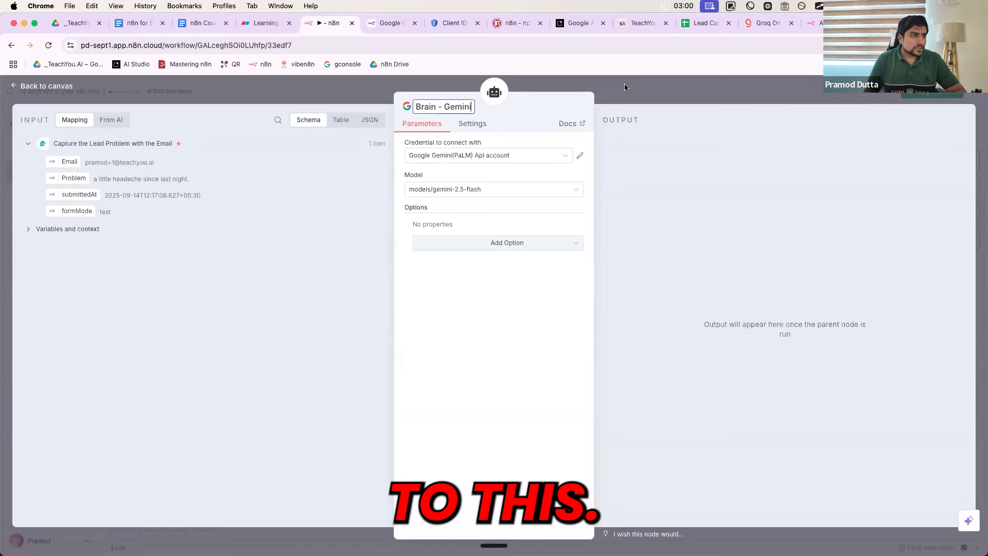
click(625, 87)
drag(388, 390, 397, 382)
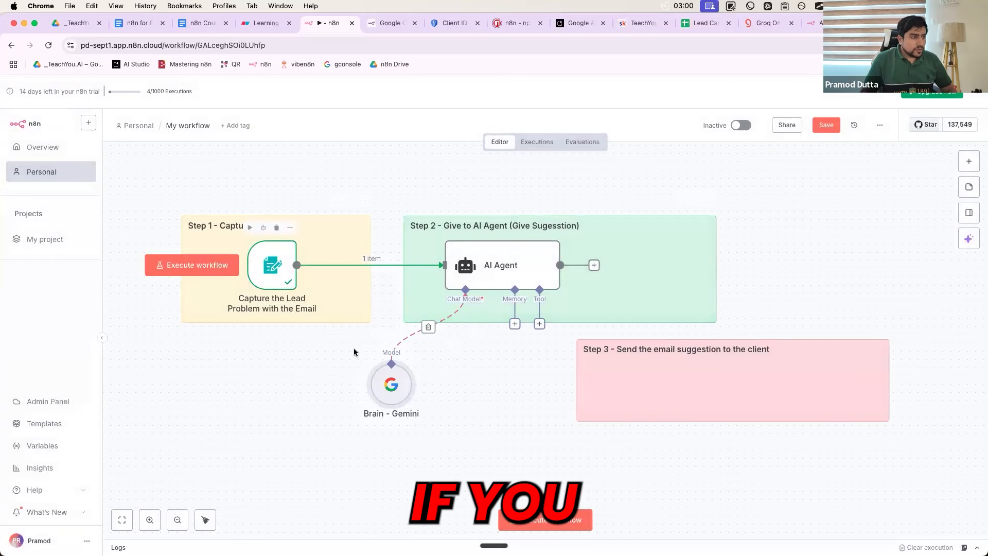
Reopen the AI Agent settings and select its Email/Problem user prompt
double_click(494, 278)
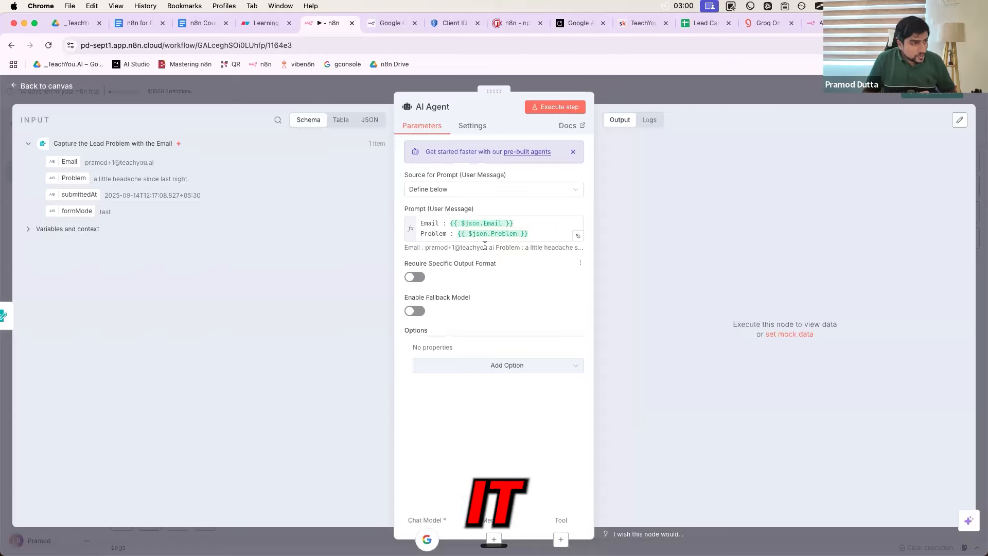
drag(529, 234, 419, 219)
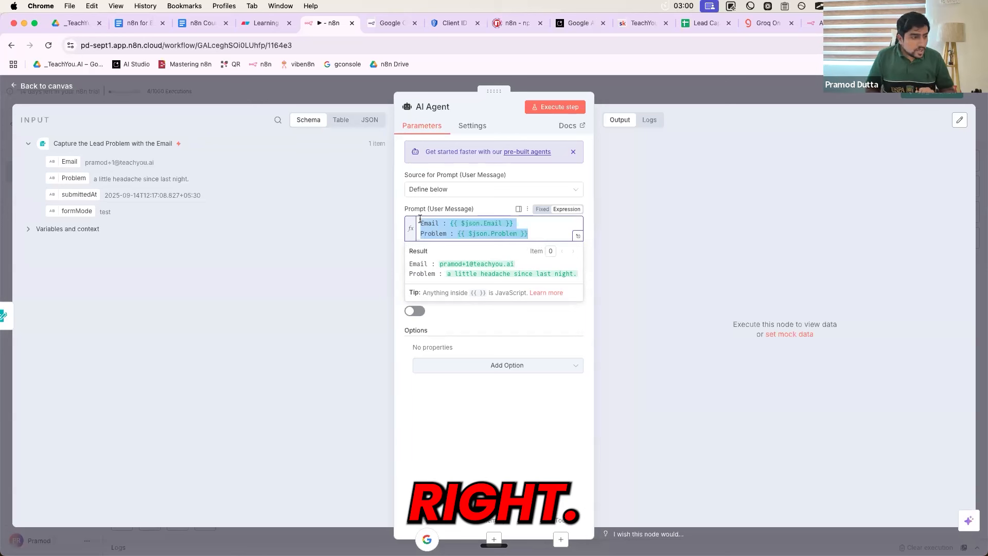
Add a System Message option, delete its 'You are a helpful assistant' default, and screenshot the settings panel
click(446, 323)
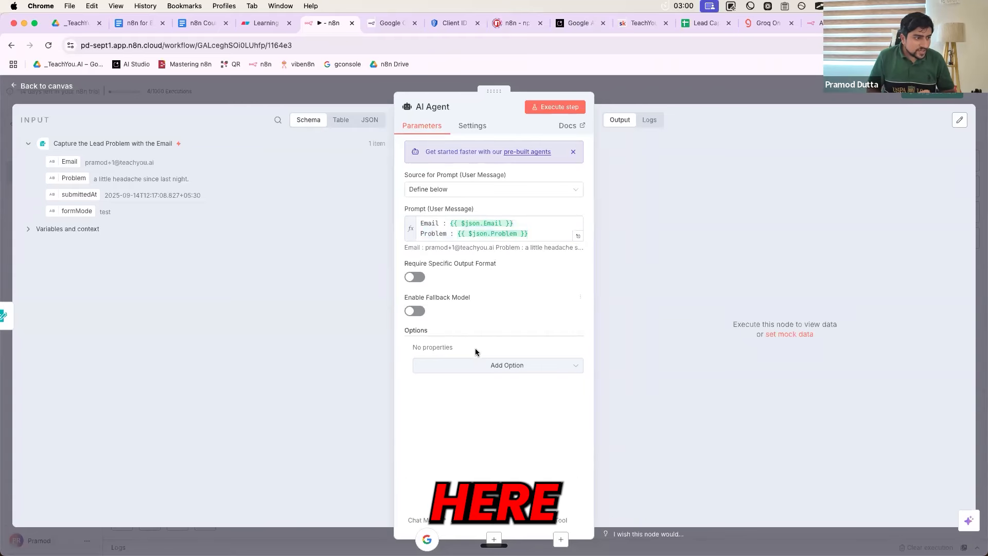
click(511, 367)
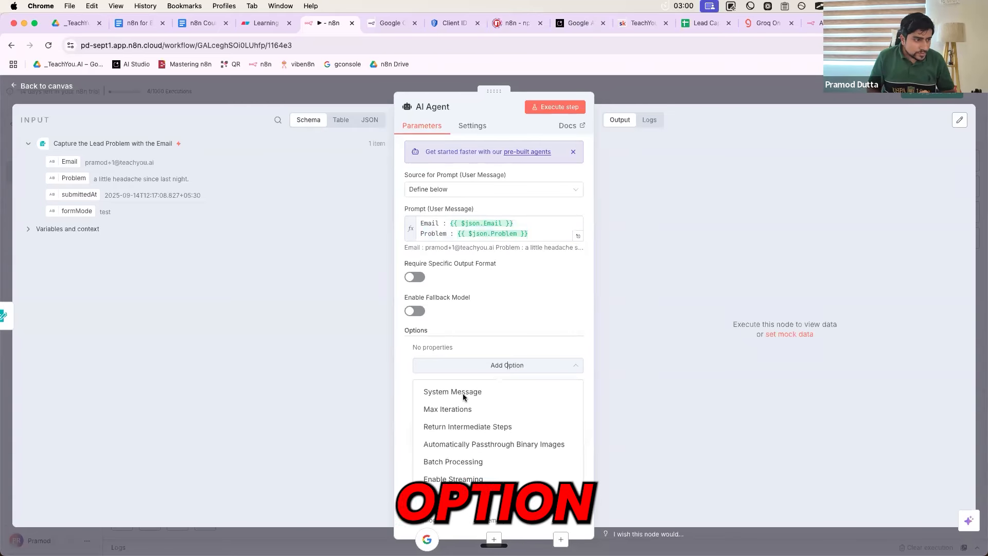
click(494, 392)
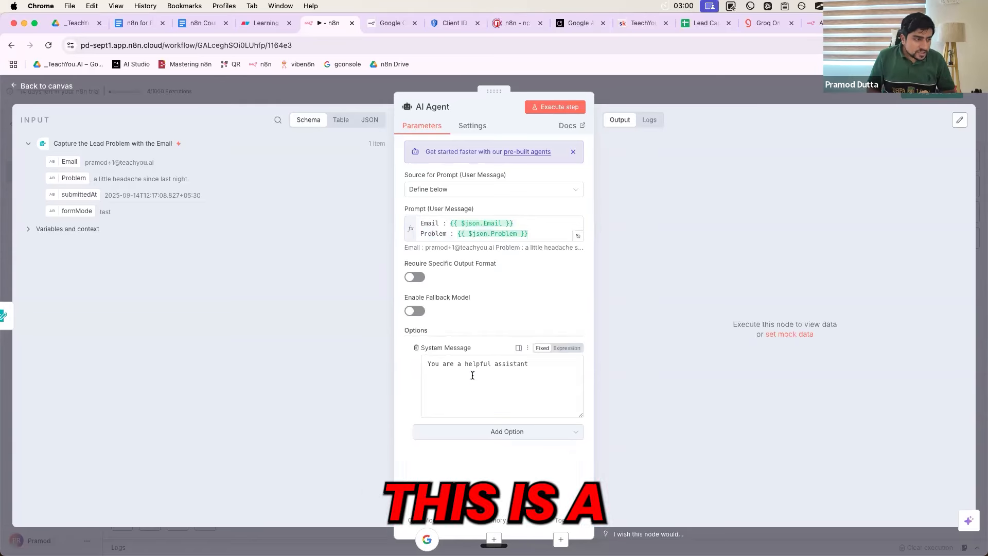
triple_click(479, 364)
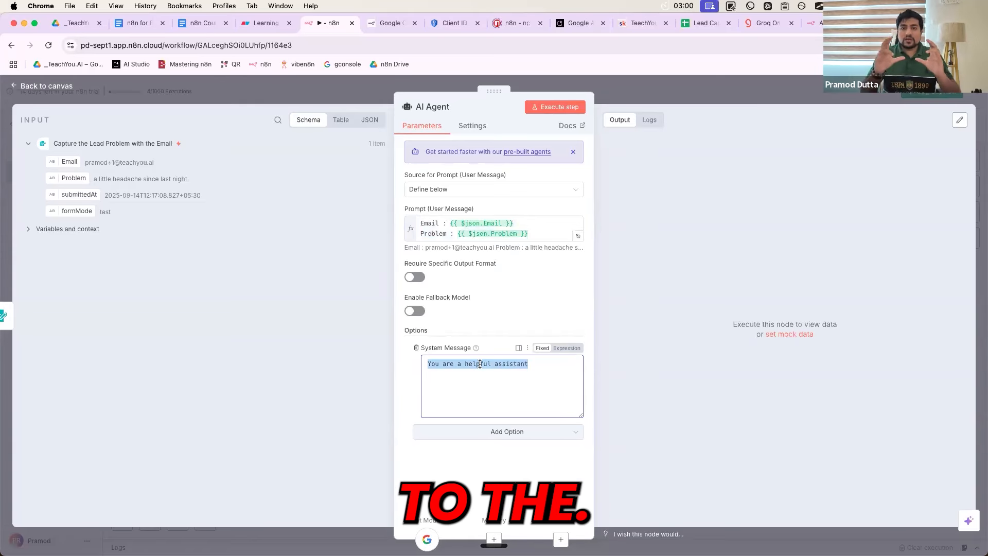
key(BackSpace)
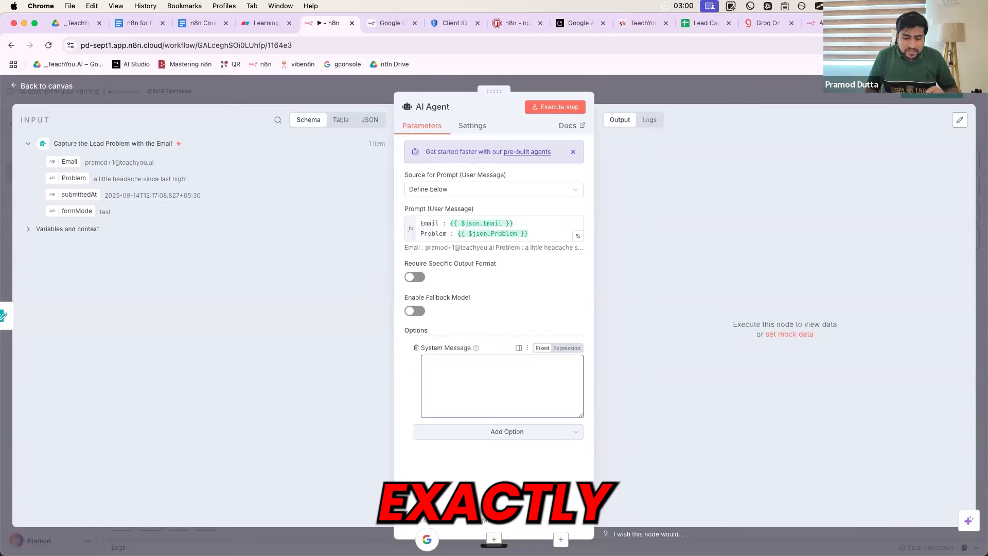
key(shift+super+4)
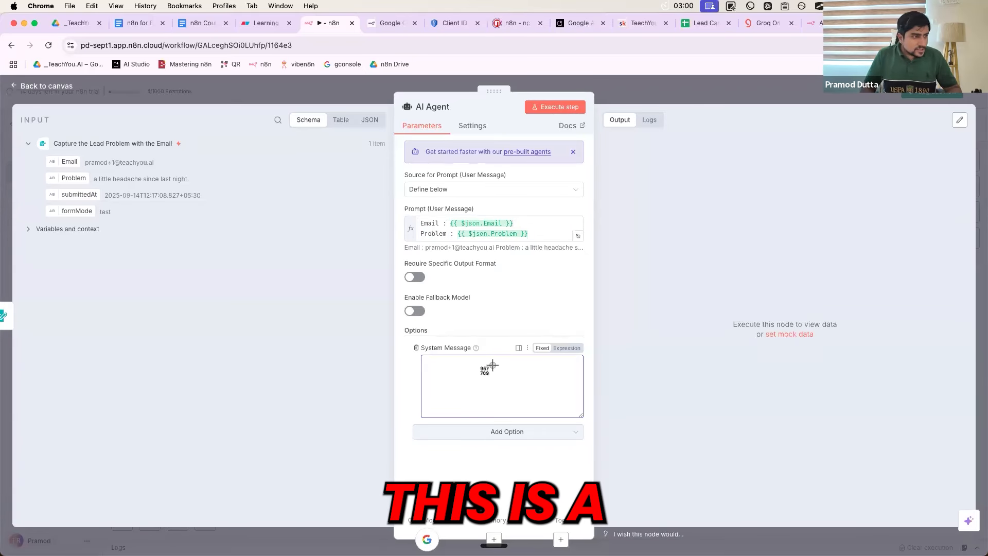
drag(26, 70, 636, 399)
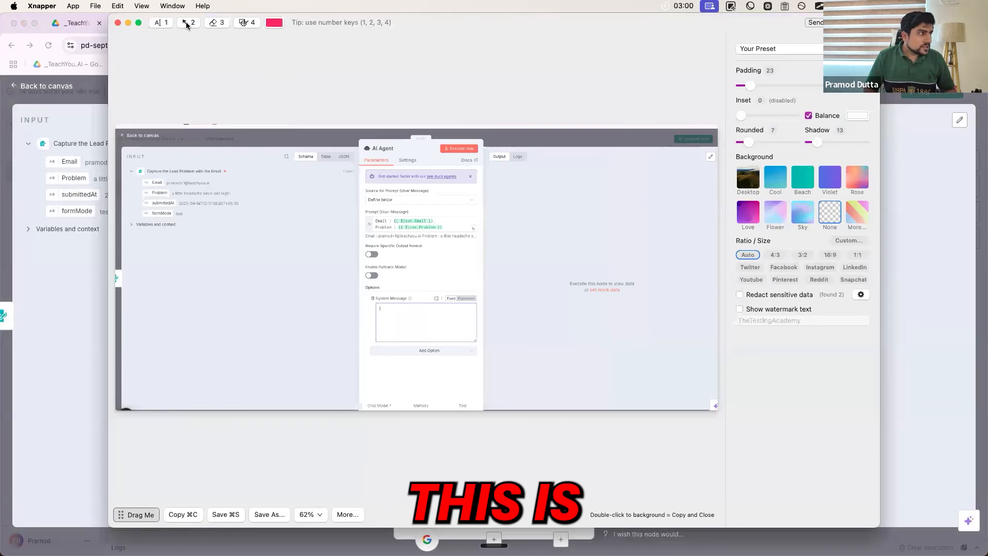
Draw an arrow to the user prompt box labelled 'Input to the Ai Agents'
click(186, 22)
drag(480, 266, 462, 226)
click(157, 23)
click(498, 256)
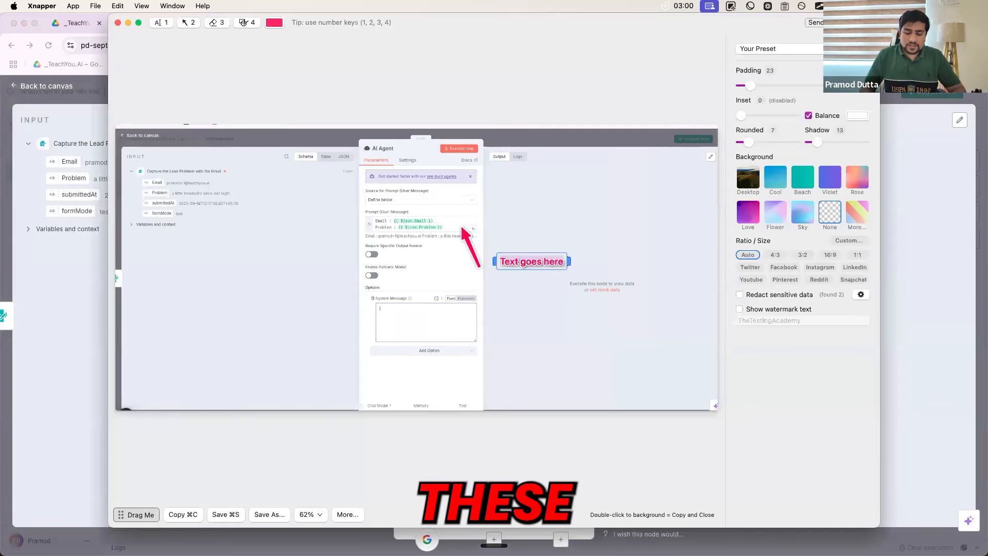
text(Input)
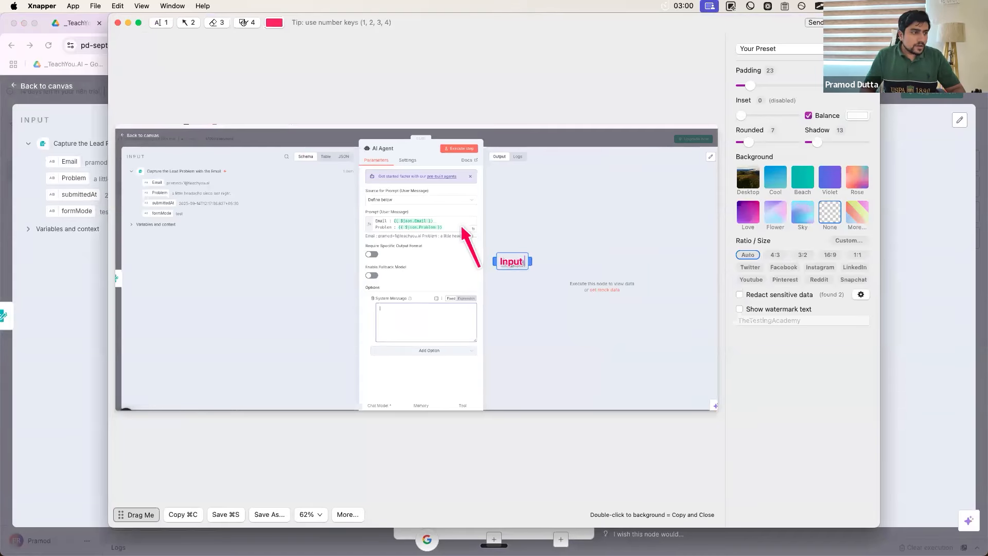
text( to the Ai)
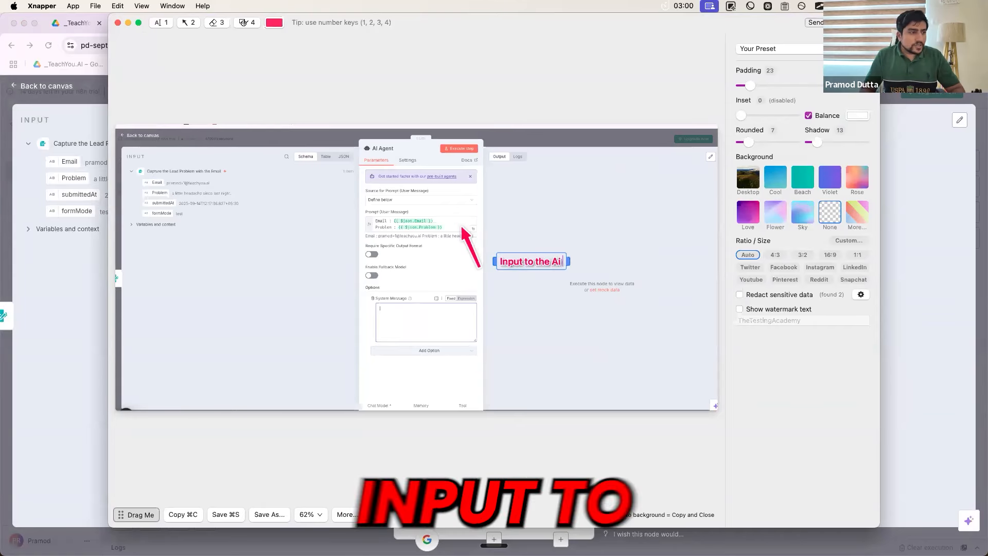
text( Ag)
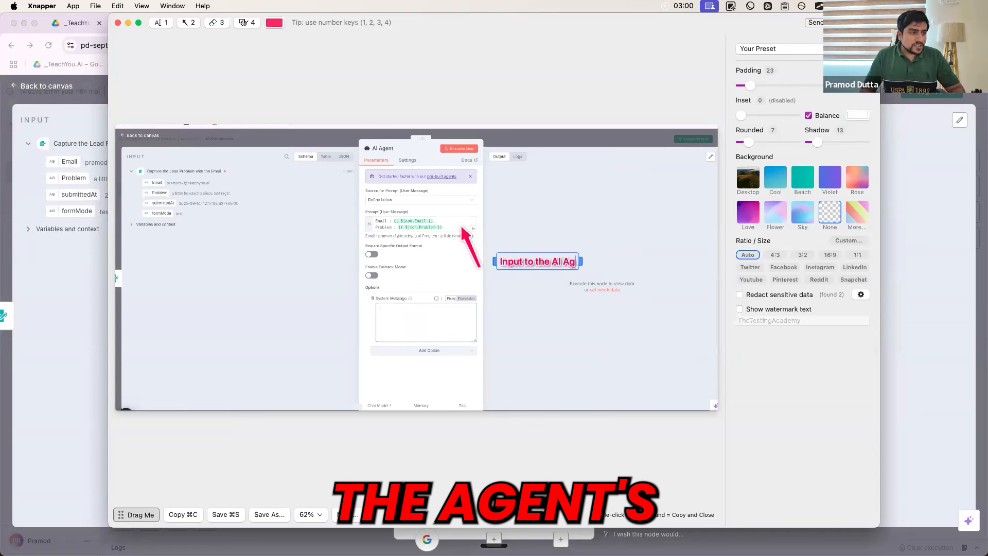
text(ents)
Add an arrow to System Message labelled 'Prompt AI Aigent, What you want to do?' and copy the image
click(188, 22)
drag(438, 281, 404, 255)
click(474, 322)
click(160, 24)
click(535, 329)
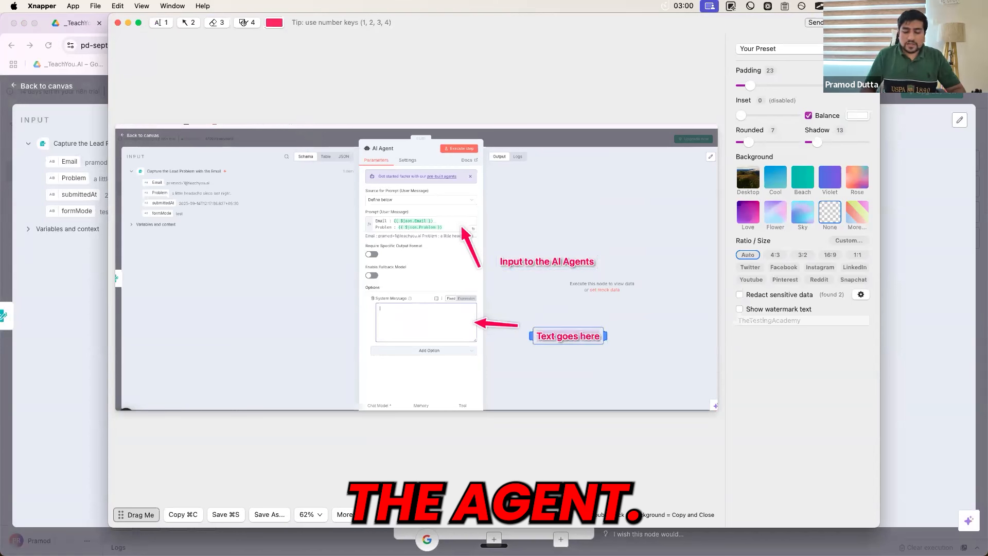
text(Prompt)
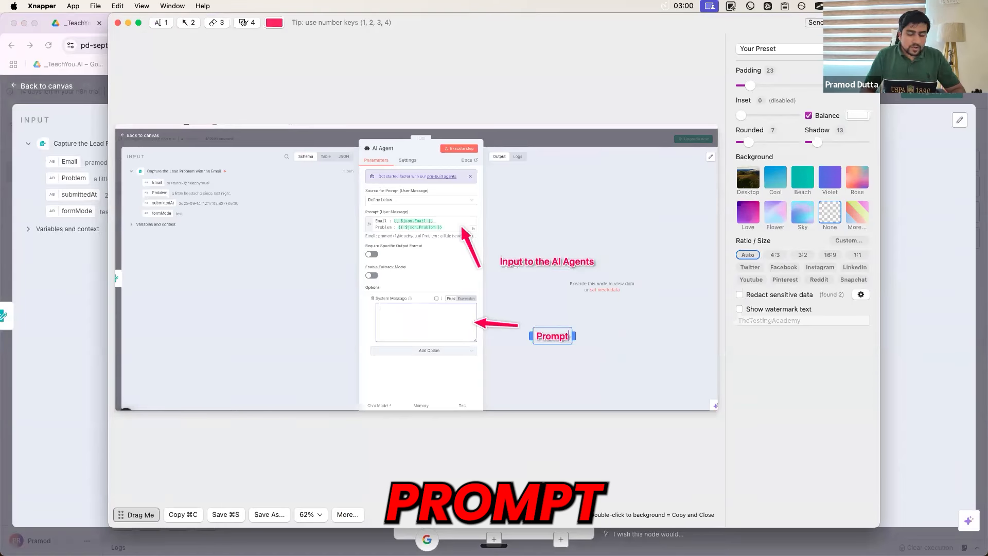
text( AI Aigent)
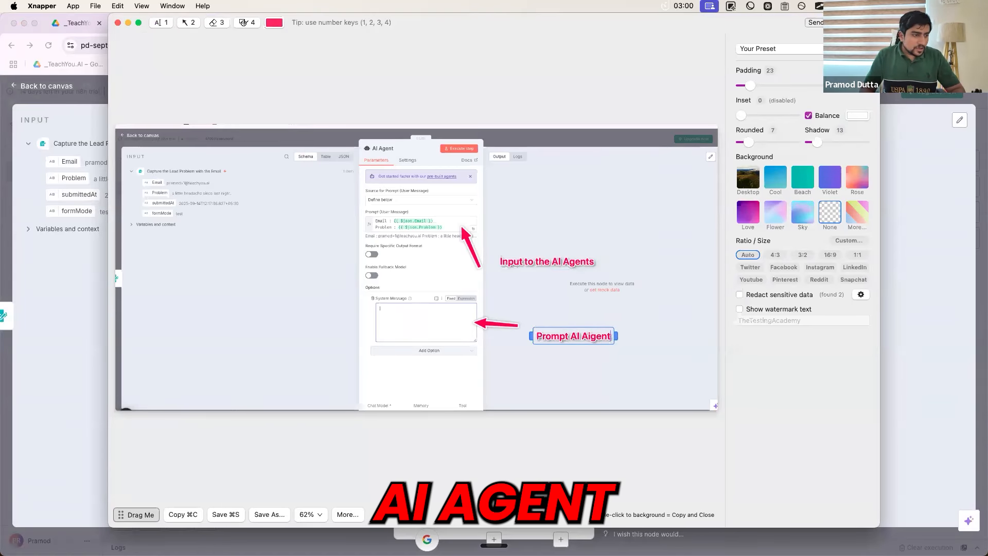
text(, Wha)
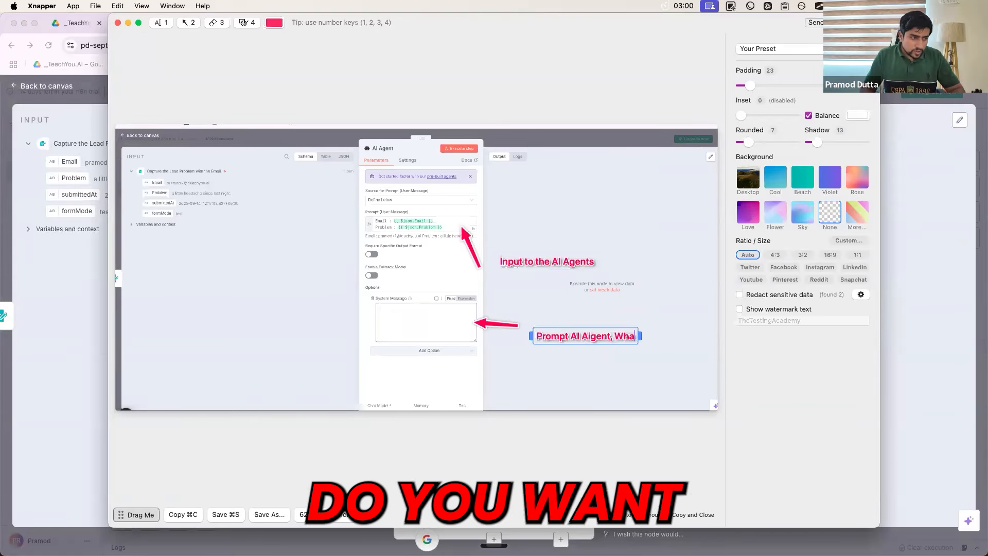
text(t you want to)
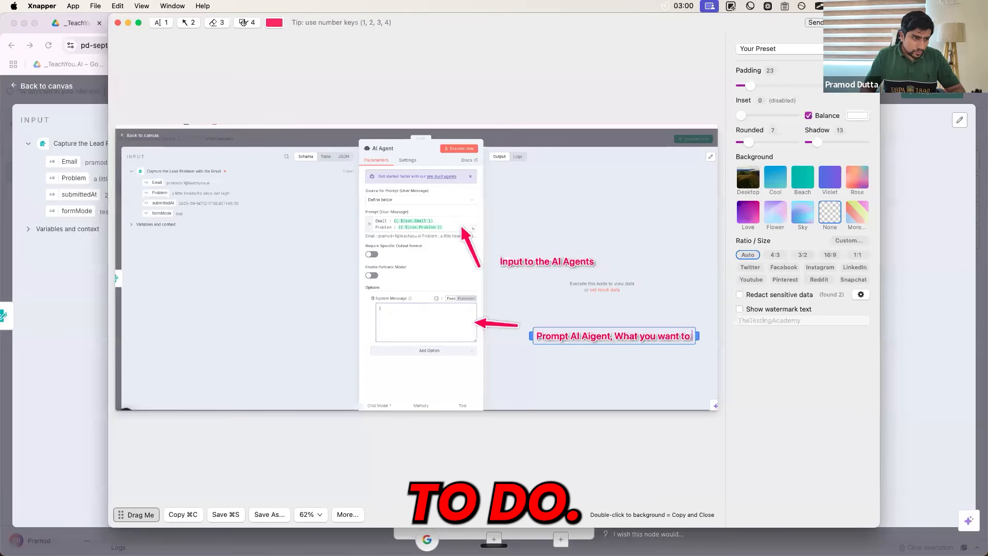
text( do?)
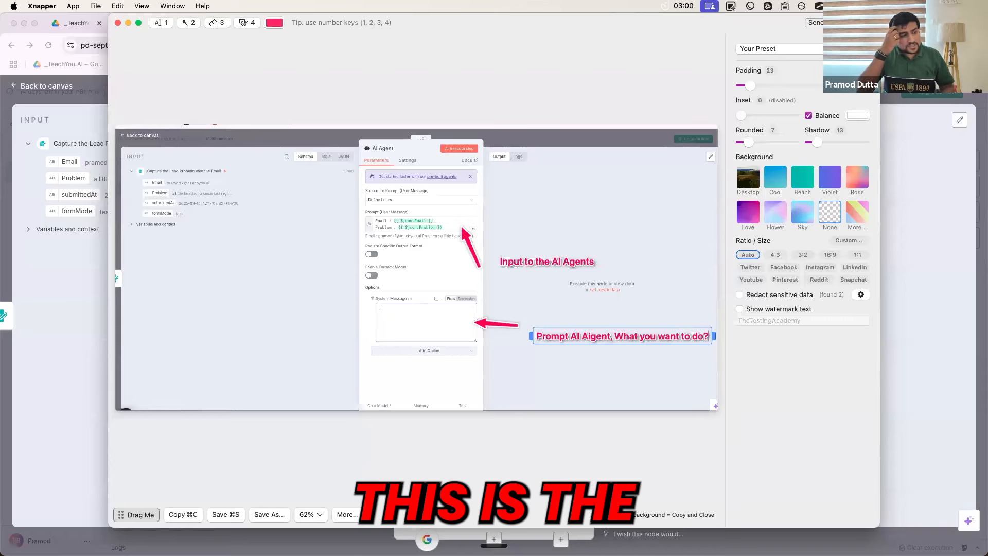
click(183, 515)
click(239, 29)
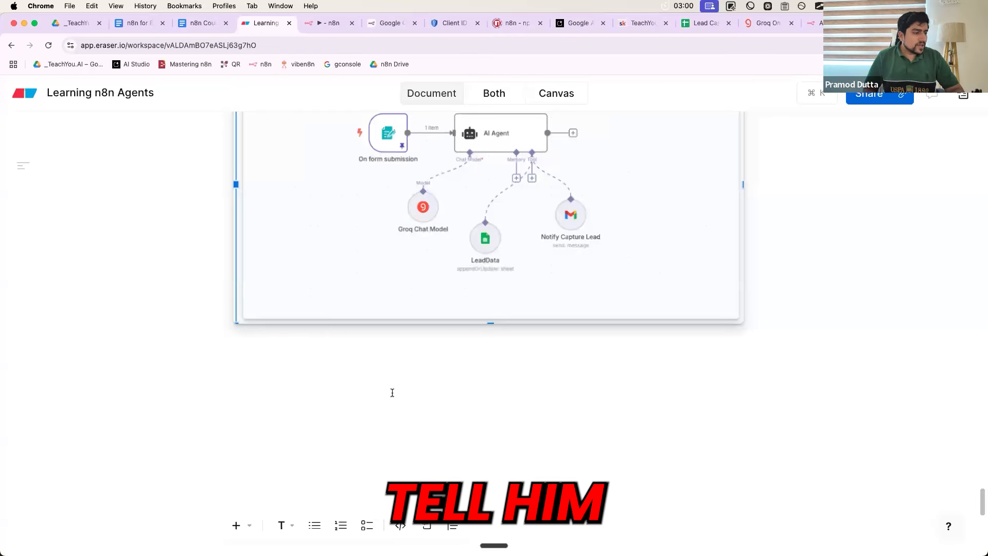
Paste the annotated screenshot below the Eraser workflow diagram and return to n8n
key(super+v)
click(327, 30)
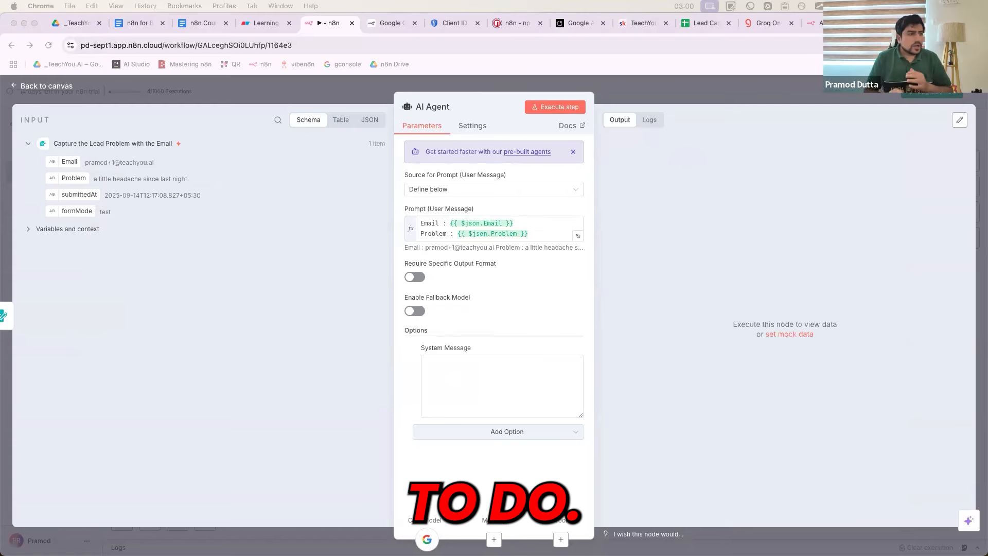
Open chatgpt.com in a new tab placed beside the n8n workflow tab
click(526, 310)
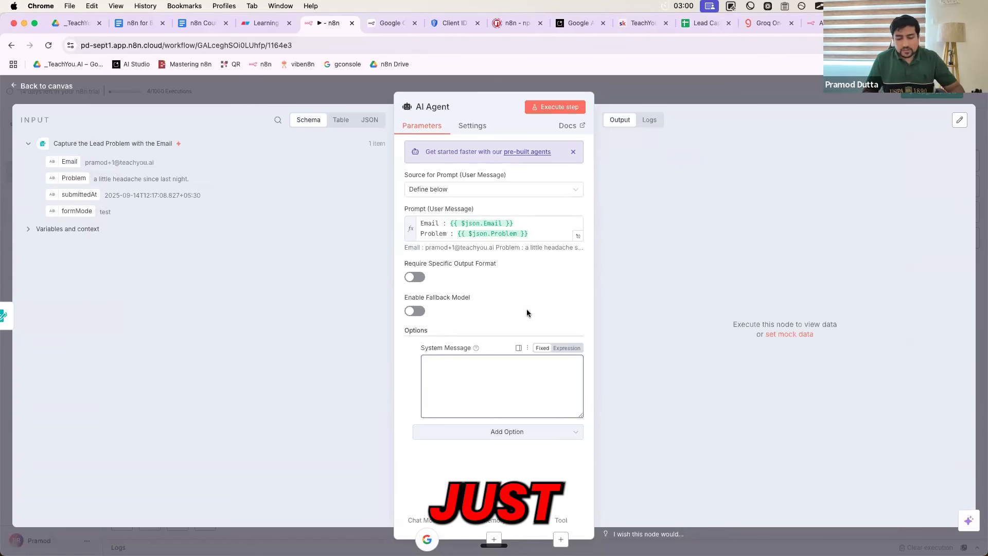
key(super+t)
text(chatgpt.com)
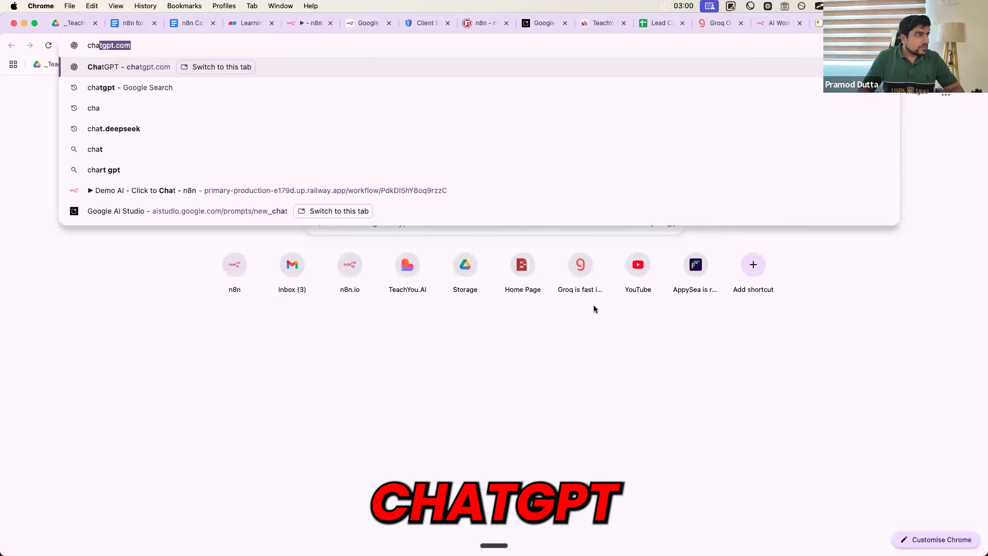
key(Return)
drag(828, 23, 325, 25)
Copy the AI Agent's Email and Problem prompt lines for use in ChatGPT
click(311, 23)
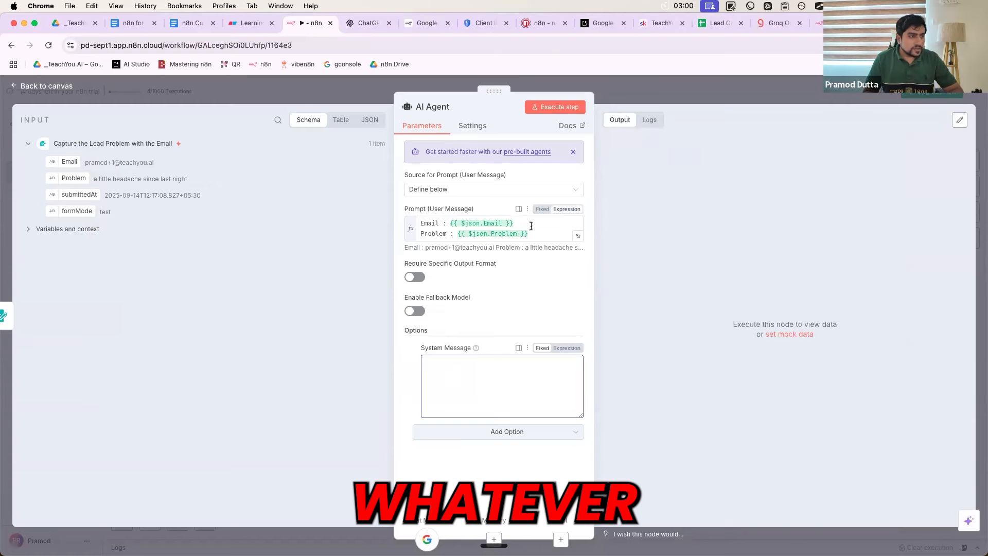
click(453, 222)
key(super+a)
key(super+c)
click(384, 28)
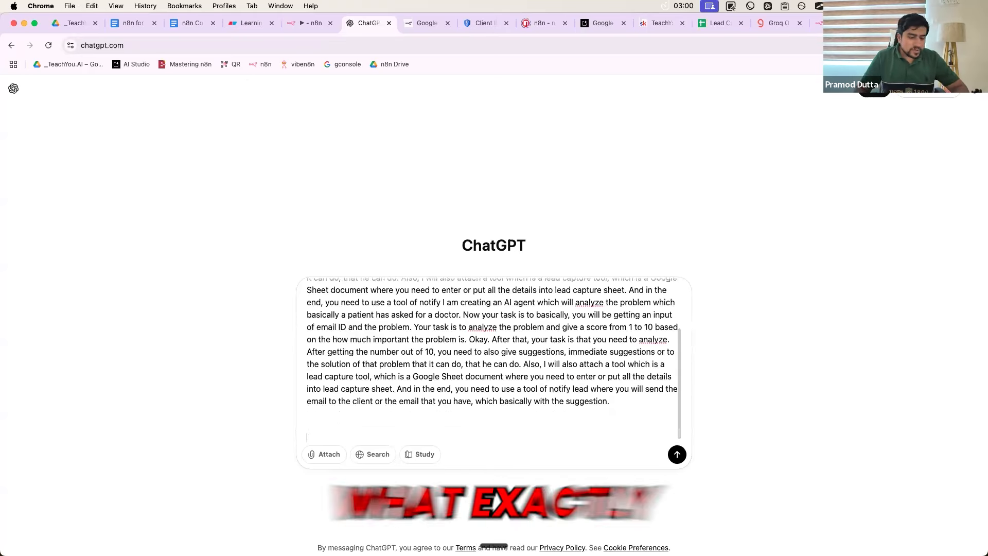
Paste the Email and Problem expression lines at the end of the dictated ChatGPT draft
key(super+v)
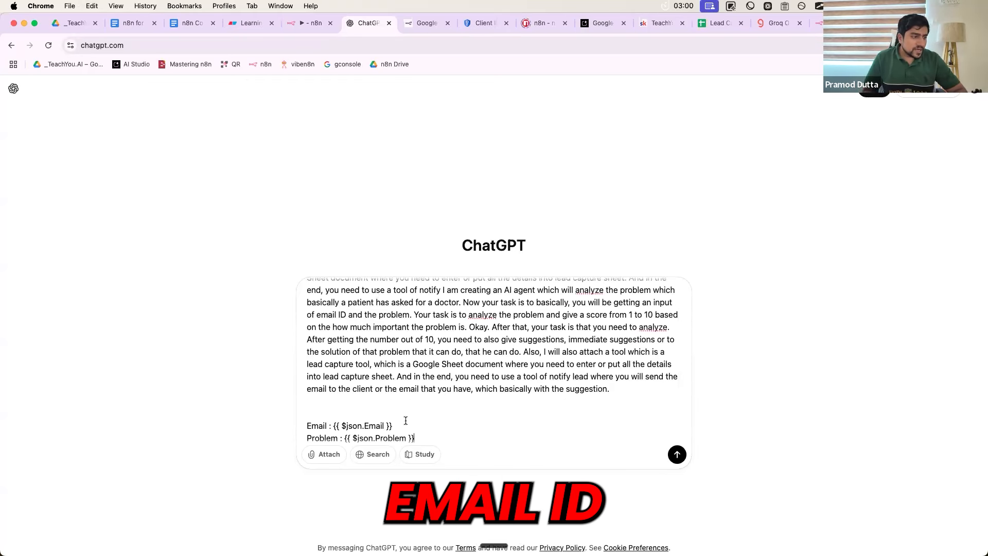
Prefix the draft with 'Improve this prompt for the AI agent in n8n.' and send it
key(shift+Return)
key(shift+Return)
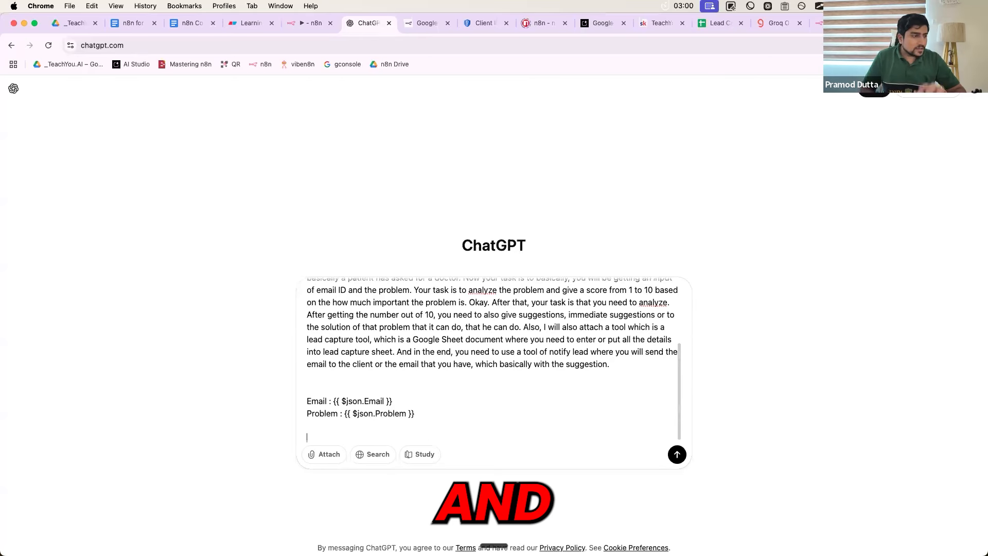
scroll(459, 393, up, 10)
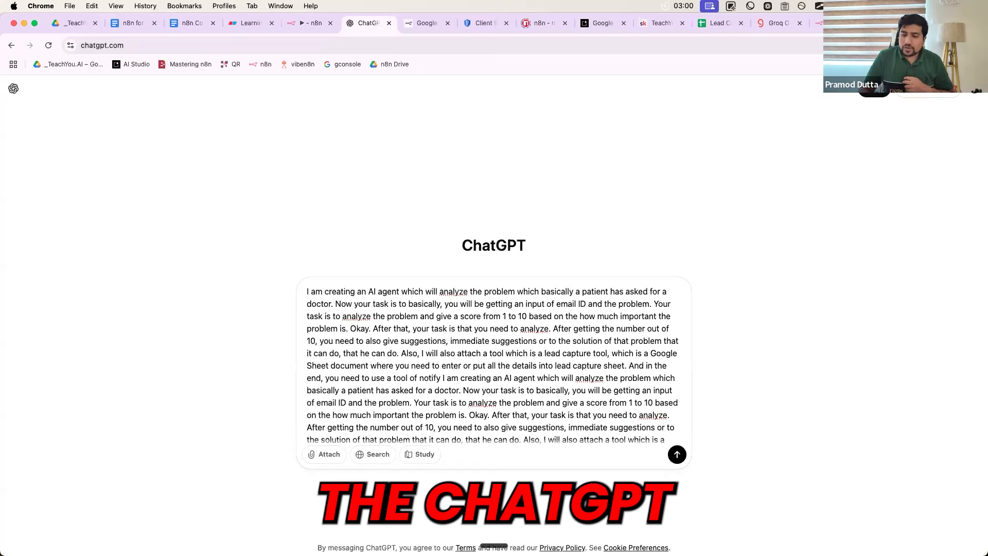
key(shift+Return)
key(shift+Return)
key(shift+Return)
key(Up)
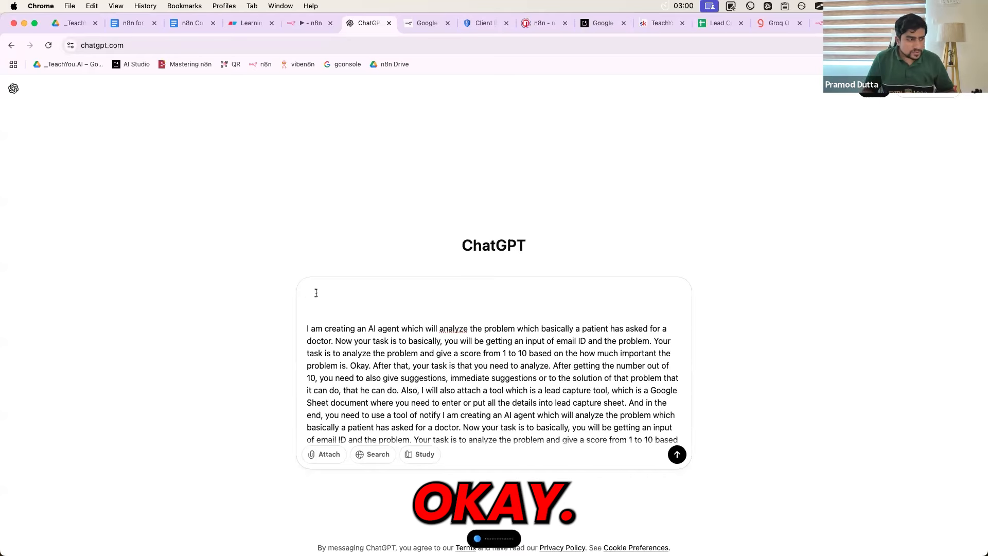
text(Improve this prompt for the AI agent in Aneta.)
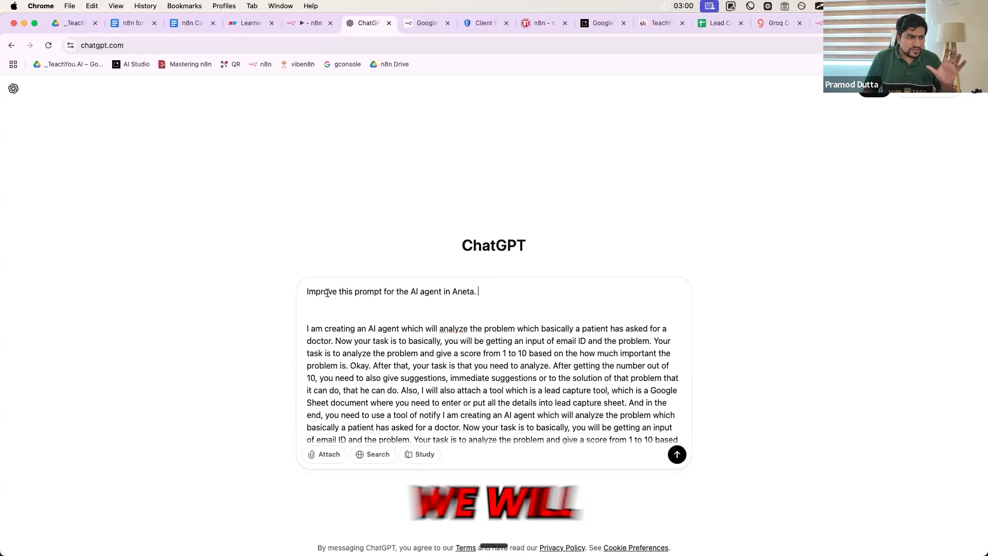
double_click(454, 293)
text(n8n)
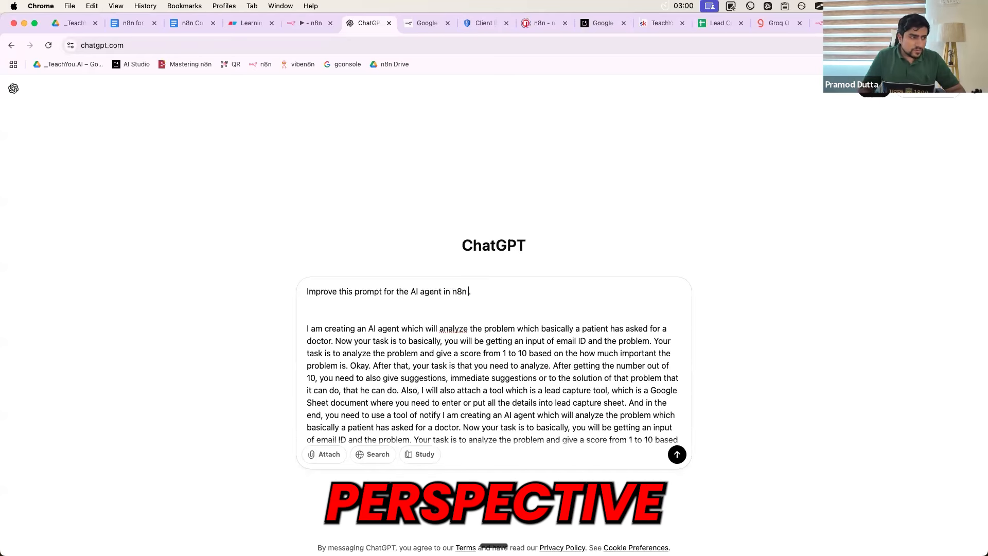
click(306, 326)
click(676, 454)
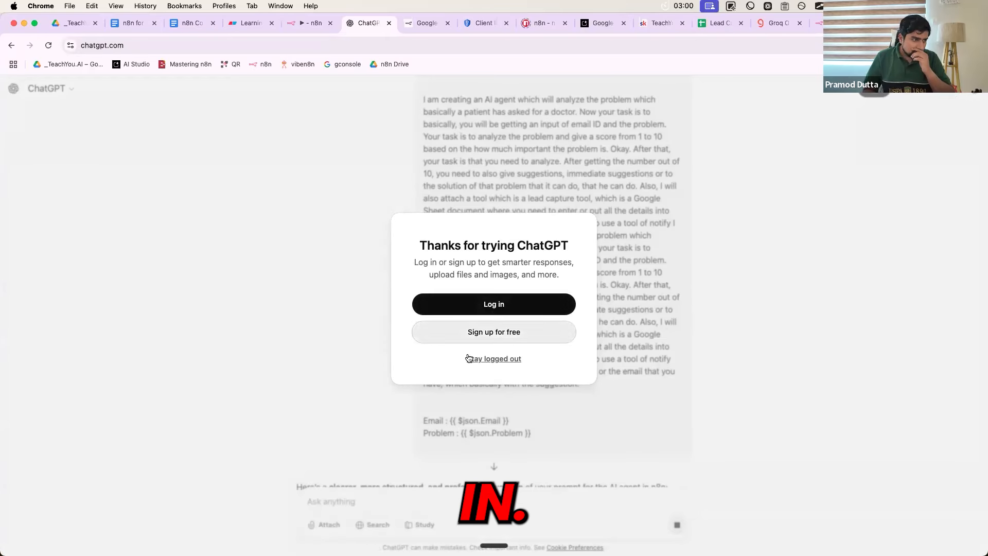
Stay logged out and review the improved prompt's opening and inputs sections
click(351, 379)
scroll(346, 257, down, 8)
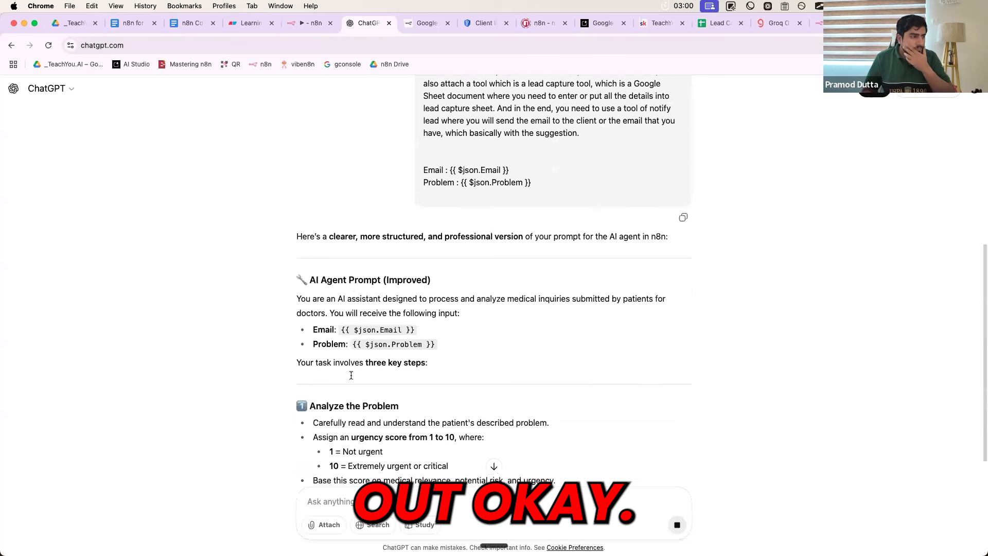
scroll(346, 258, down, 1)
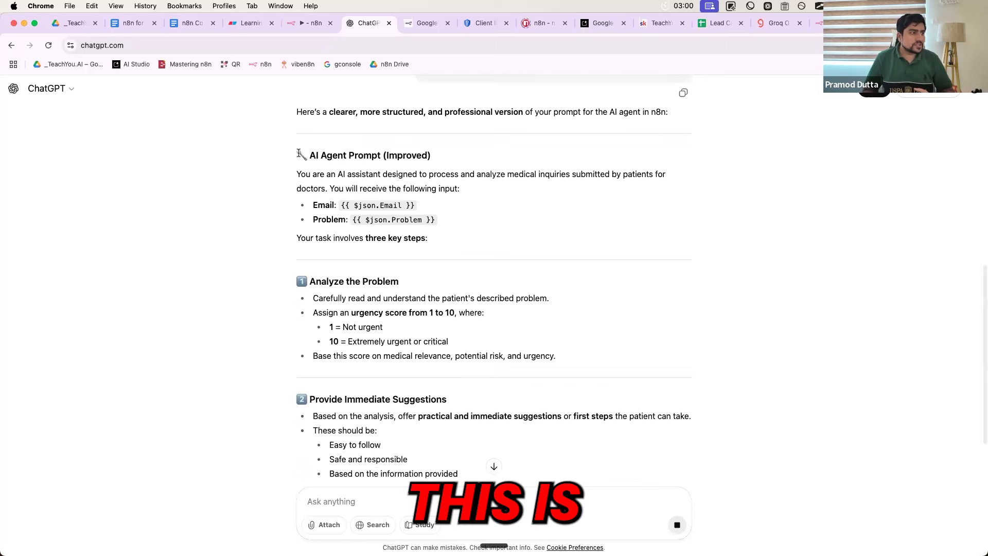
triple_click(399, 109)
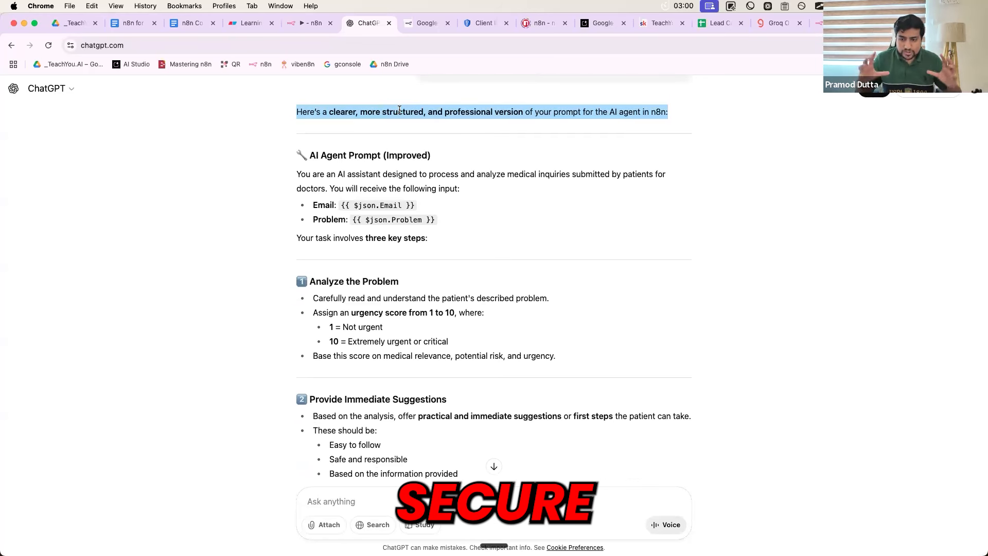
drag(308, 155, 427, 230)
scroll(426, 230, down, 3)
drag(310, 201, 447, 279)
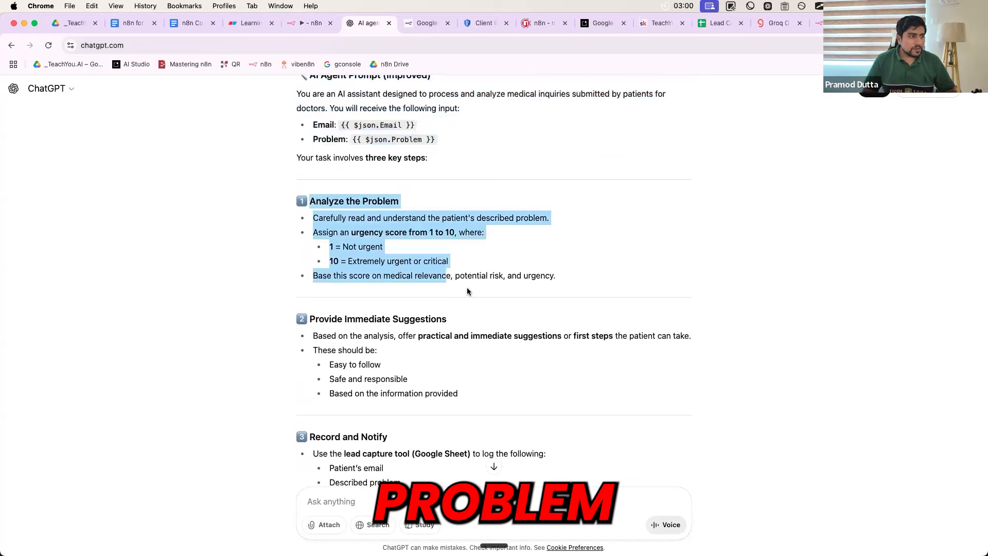
click(455, 259)
Review the Record and Notify sections and the JSON output example of the reply
scroll(455, 258, down, 3)
drag(467, 250, 301, 171)
scroll(302, 252, down, 1)
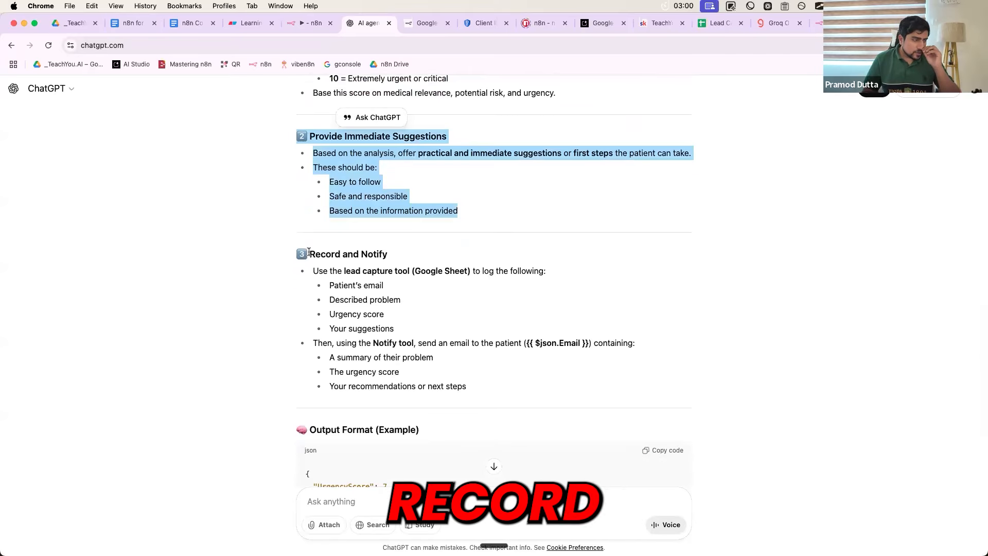
drag(307, 254, 381, 304)
click(381, 303)
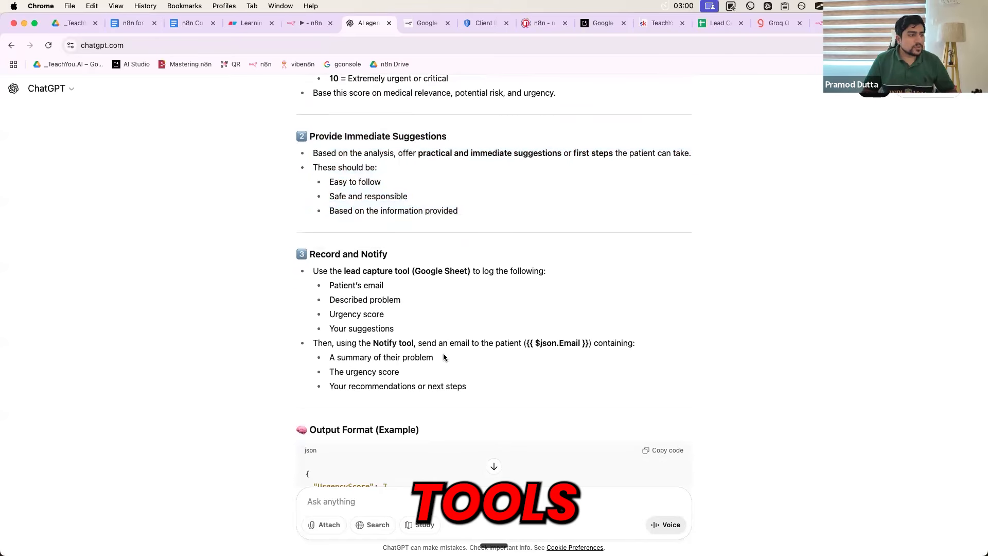
scroll(443, 356, down, 5)
drag(313, 241, 331, 308)
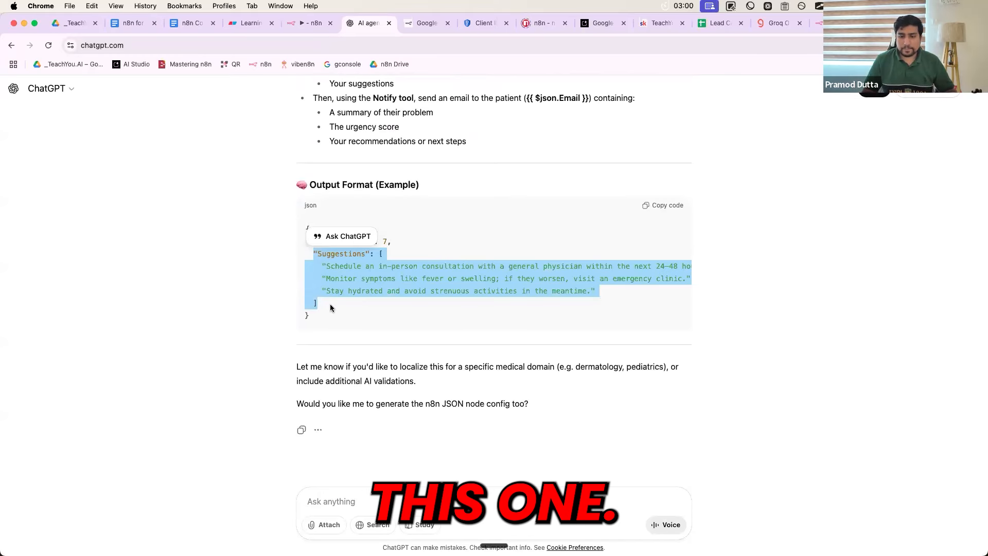
click(254, 249)
scroll(255, 249, up, 5)
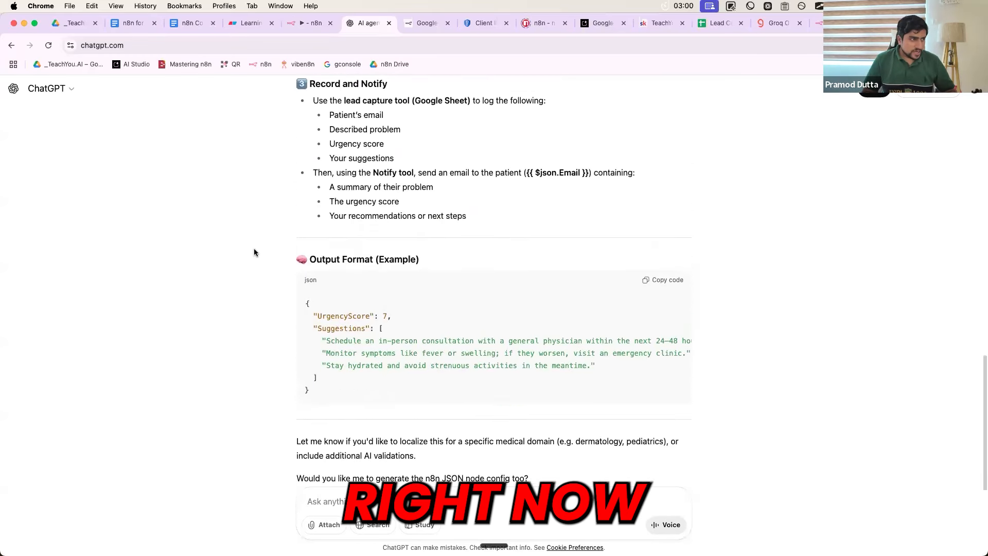
scroll(254, 252, down, 5)
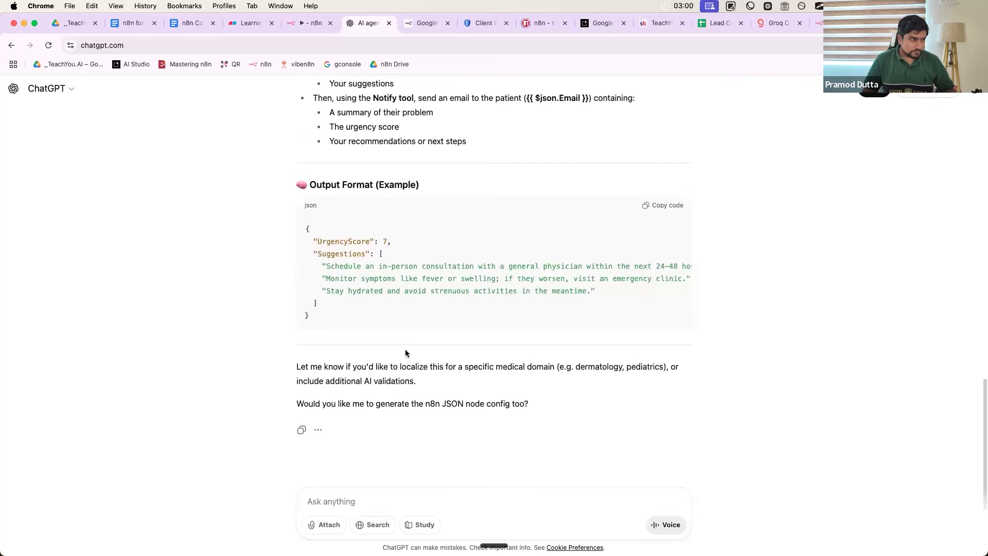
Copy the improved prompt and paste it into the n8n AI Agent's System Message
drag(424, 388, 300, 226)
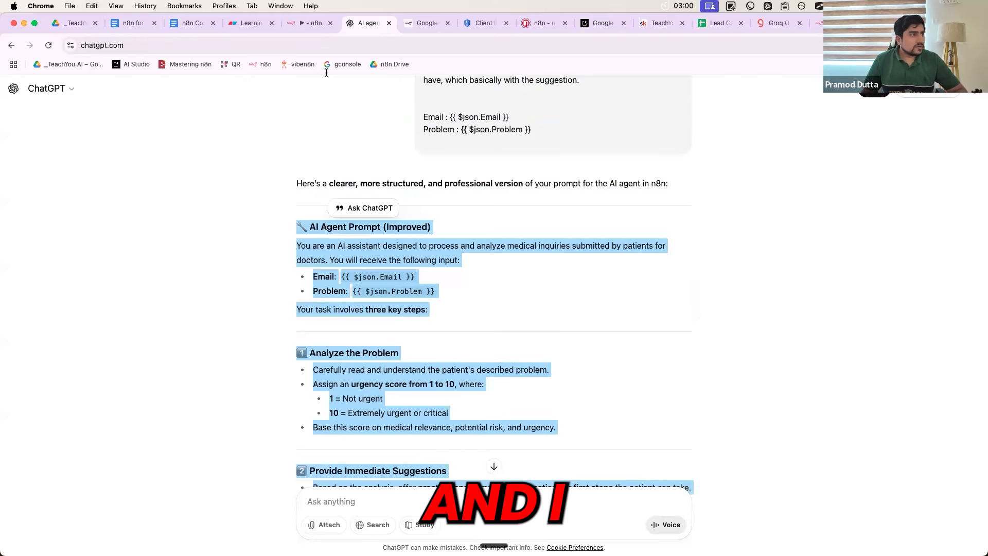
click(308, 23)
click(444, 360)
key(cmd+v)
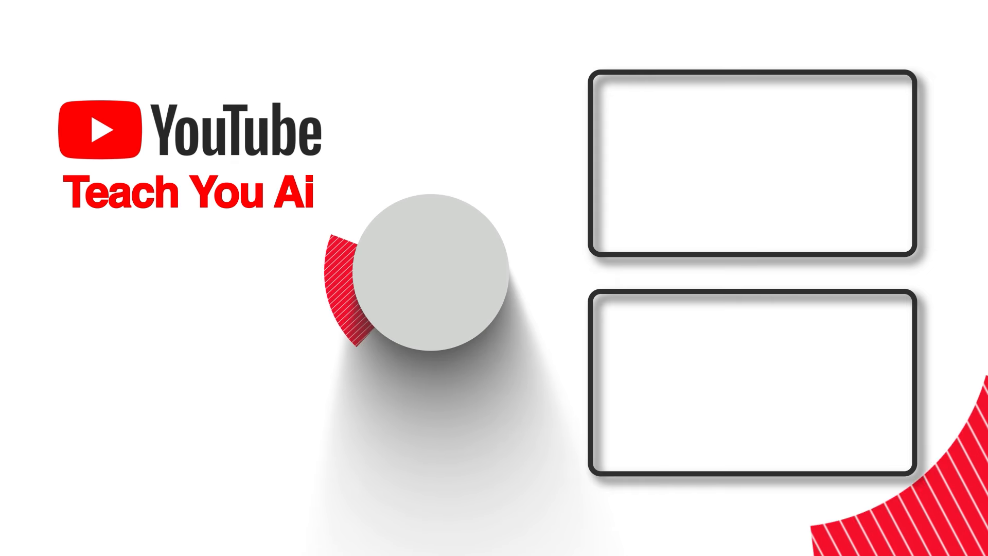